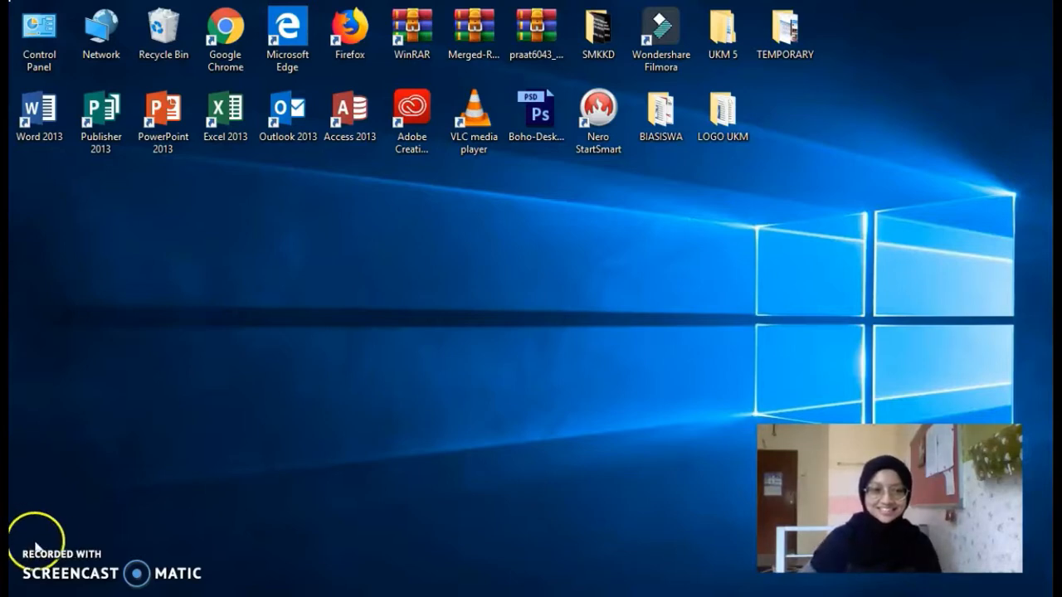
Open Google Chrome and search the web for google sheet
right_click(45, 547)
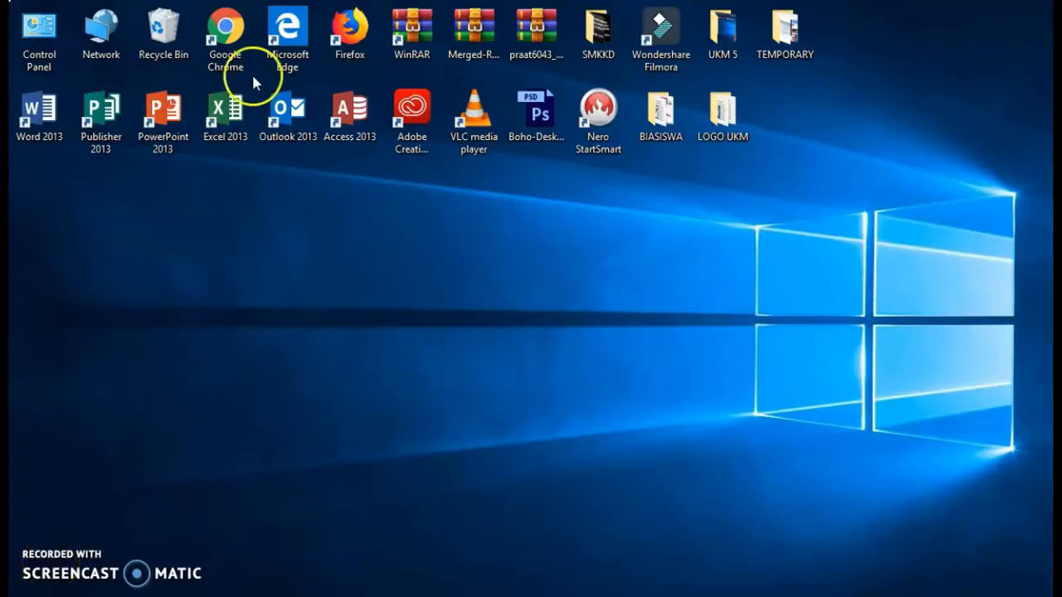
click(229, 44)
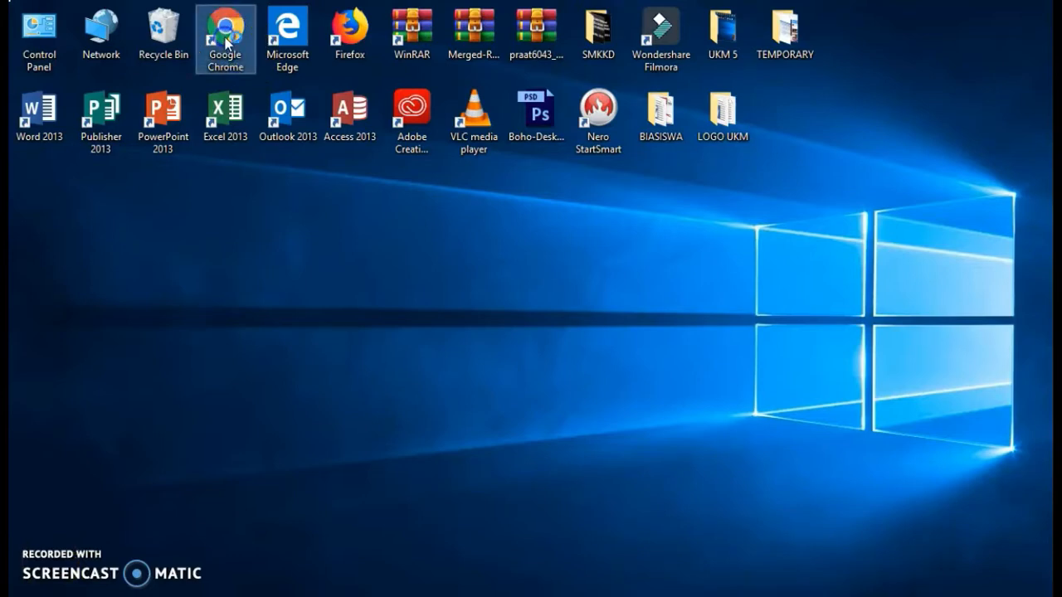
double_click(226, 42)
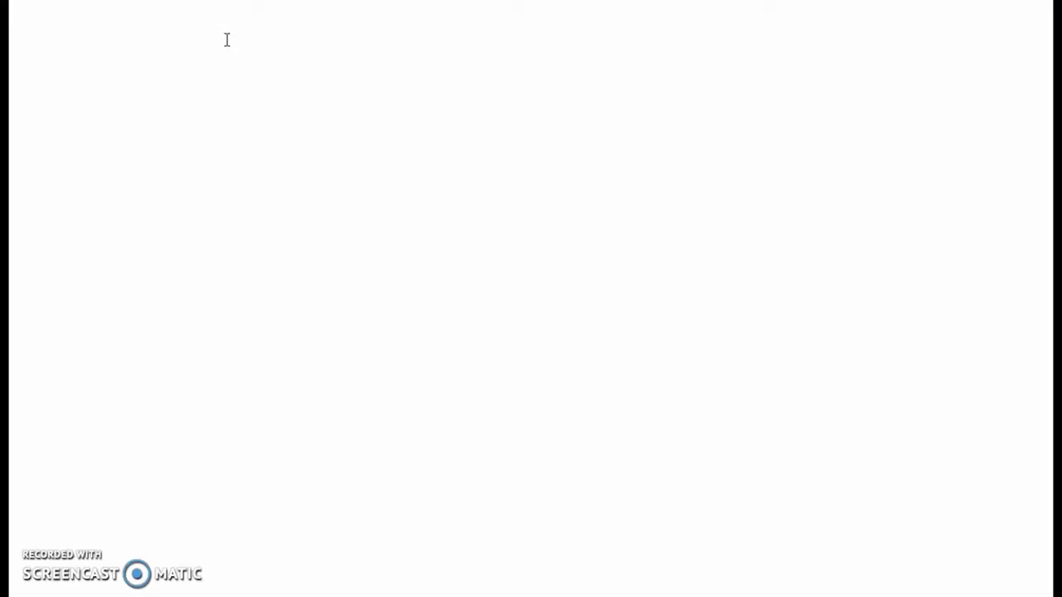
click(230, 45)
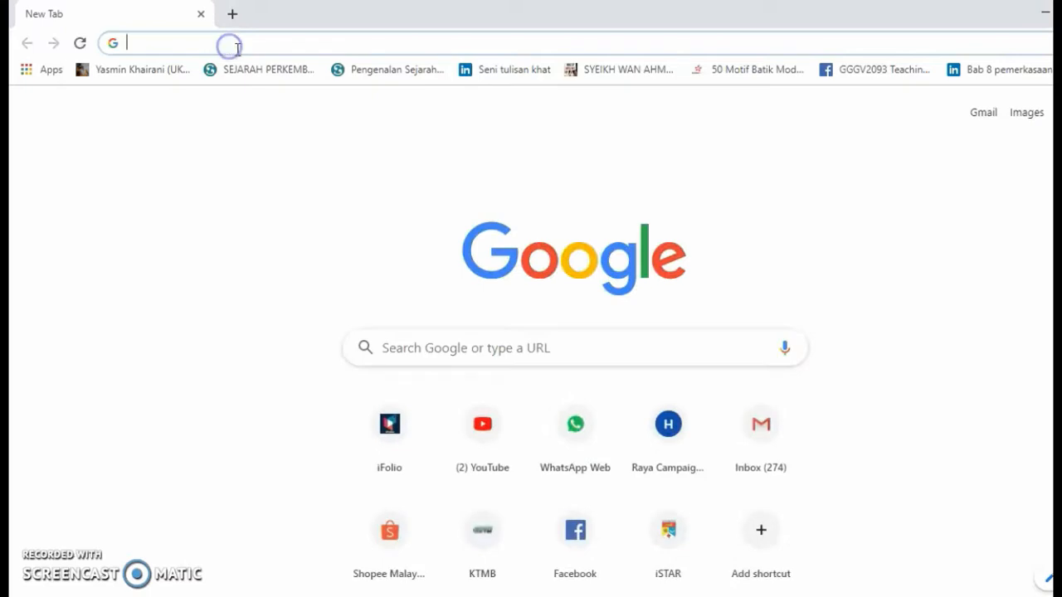
text(GOOGLE sheet)
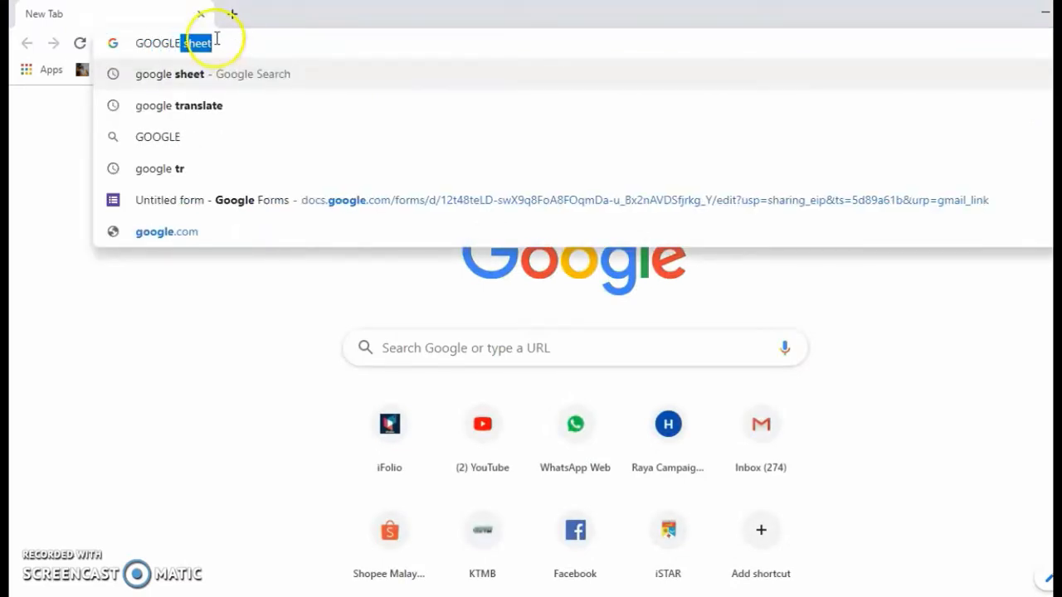
click(372, 81)
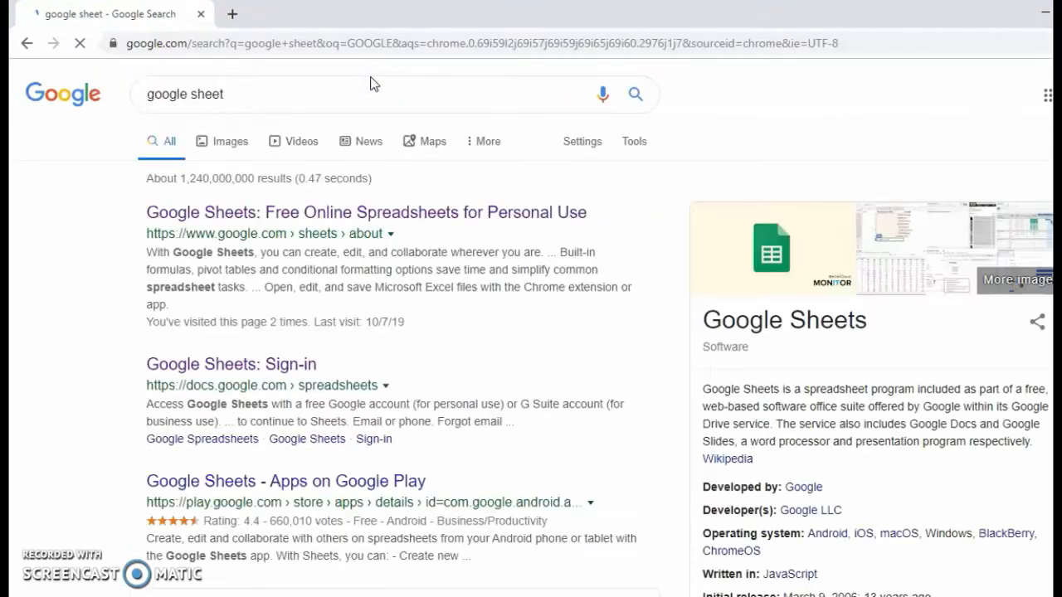
Go to Google Sheets for personal use from the search results and open the spreadsheet Analitik Data: Tugasan 1.2
click(365, 214)
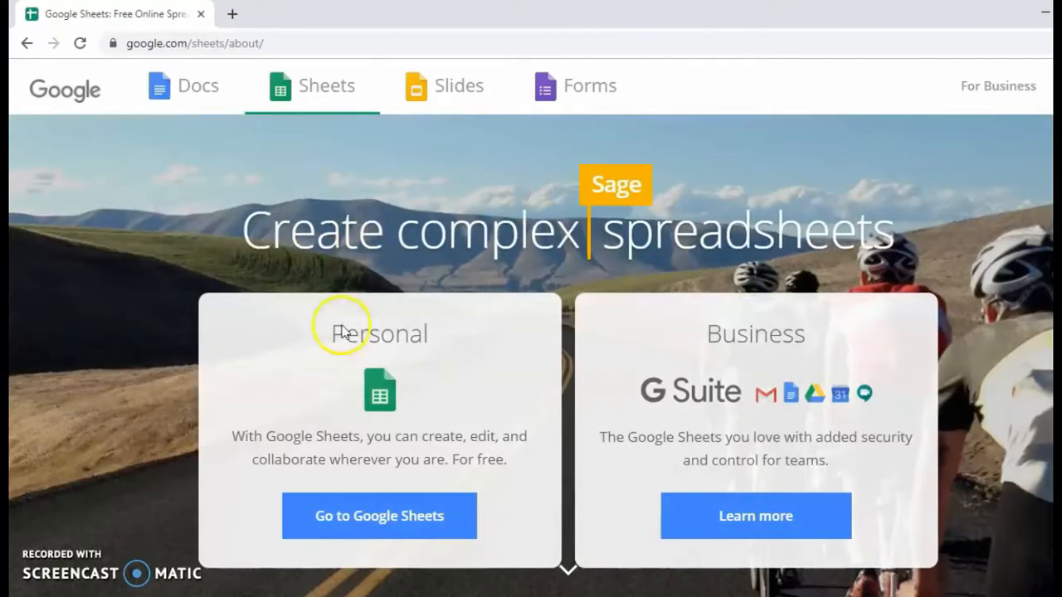
click(372, 518)
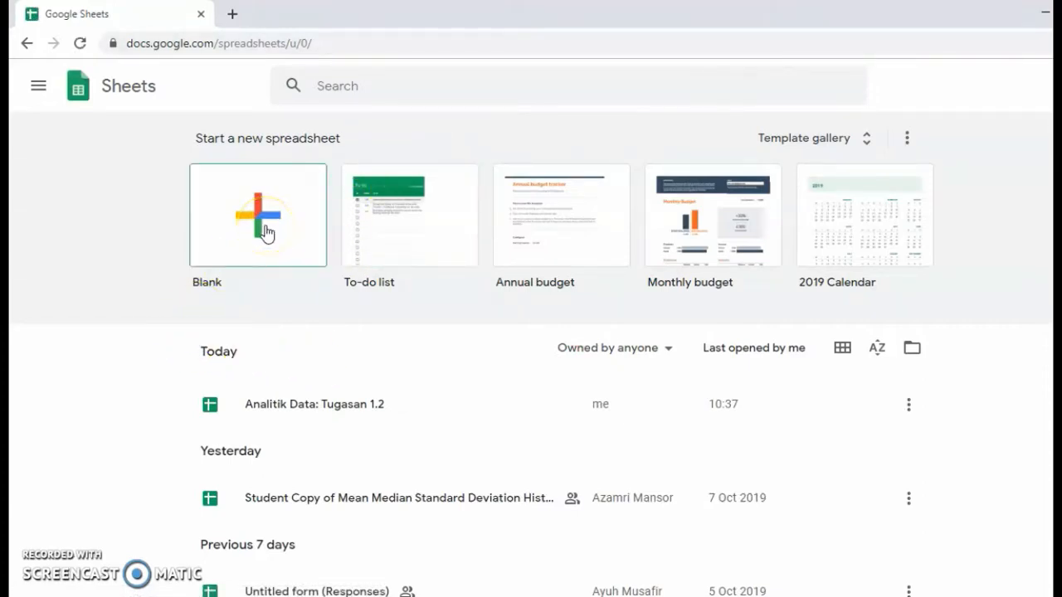
click(437, 409)
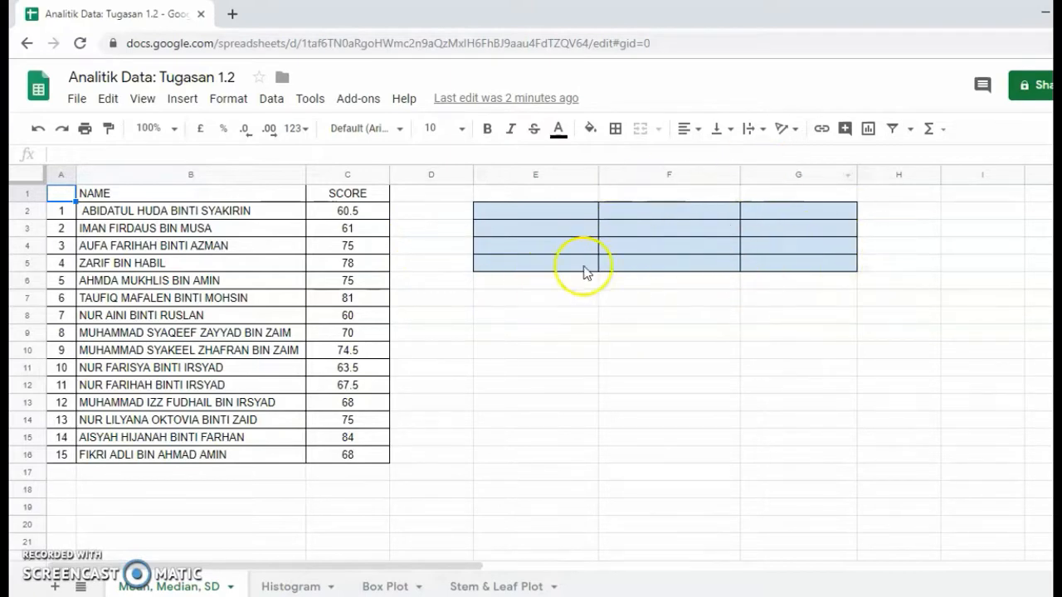
Enter the column headings FORMULA in cell F2 and RESULTS in cell G2 of the blue table
click(641, 214)
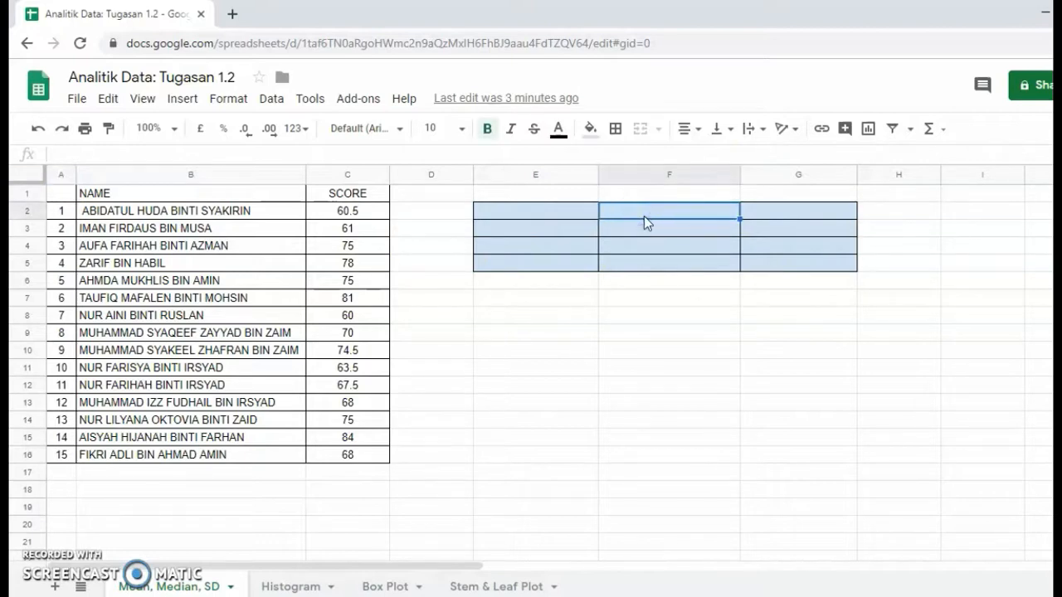
double_click(644, 215)
text(F)
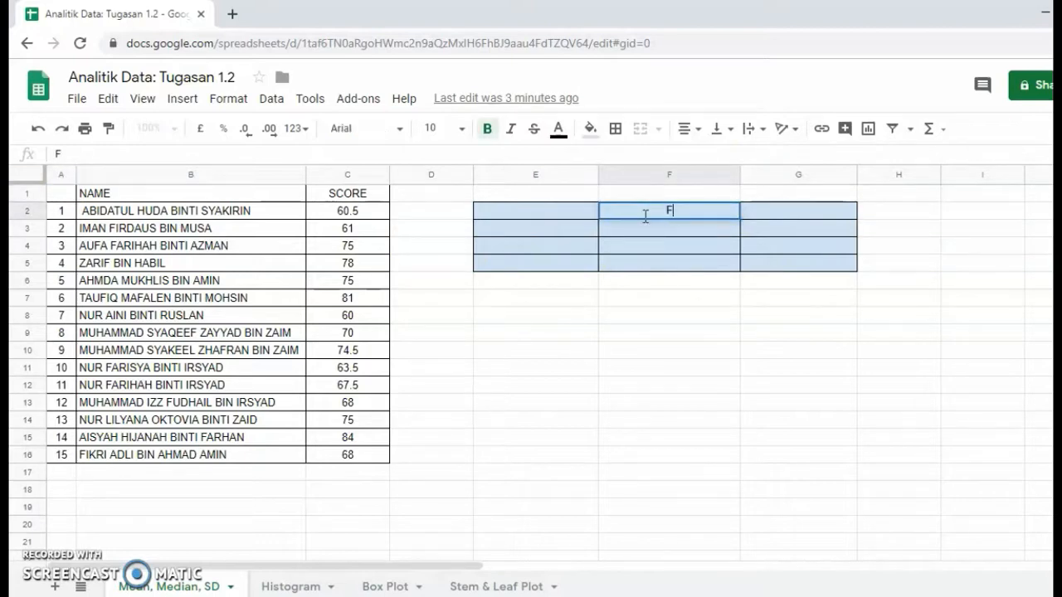
text(ORMULA)
key(Tab)
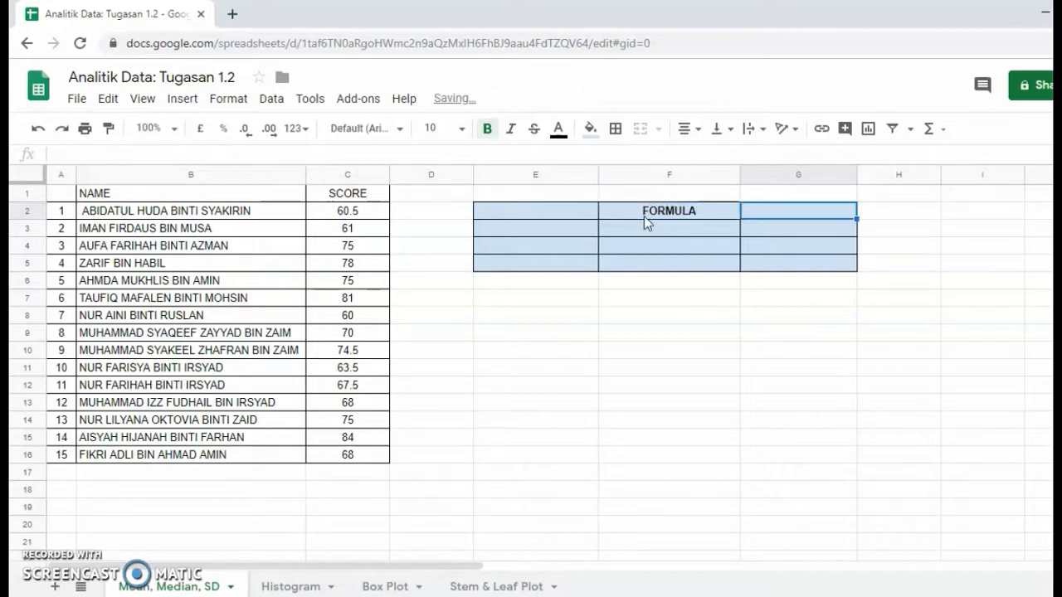
text(RESULT)
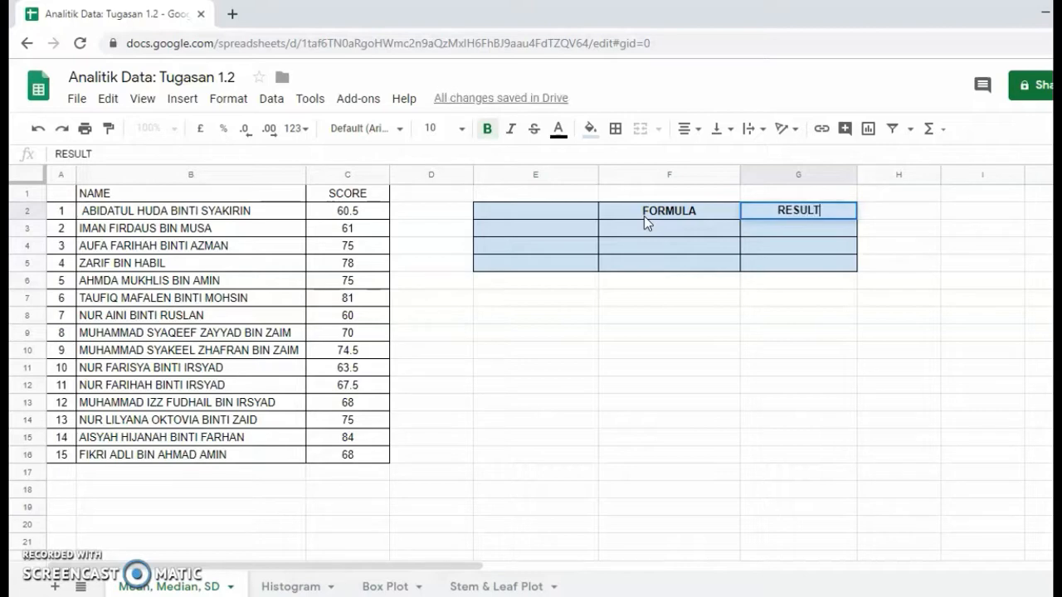
text(S)
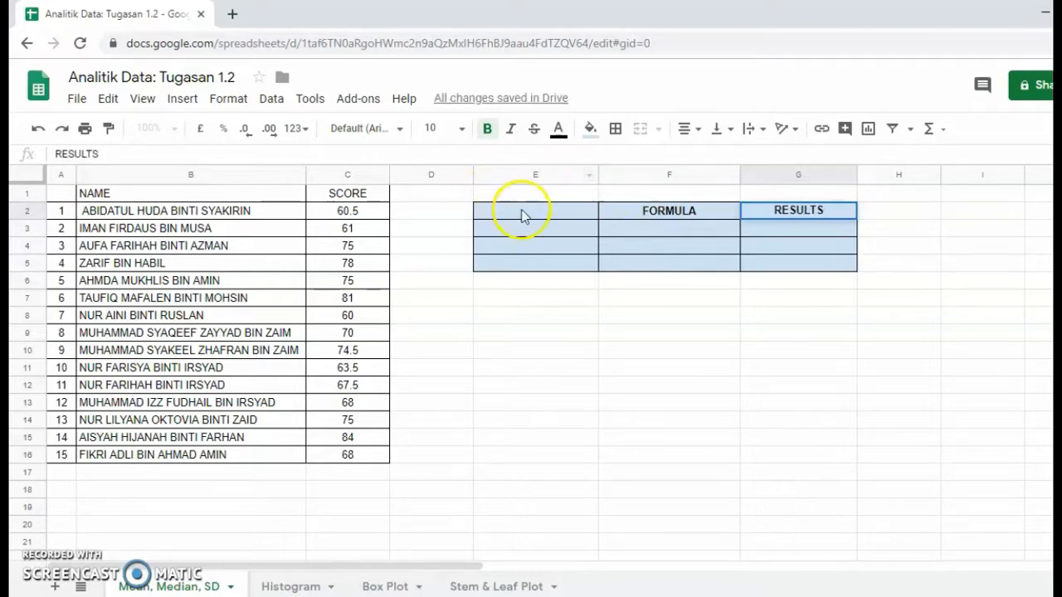
Enter the row labels Mean, Median and Standard Deviation in cells E3 to E5 of the blue table
click(529, 223)
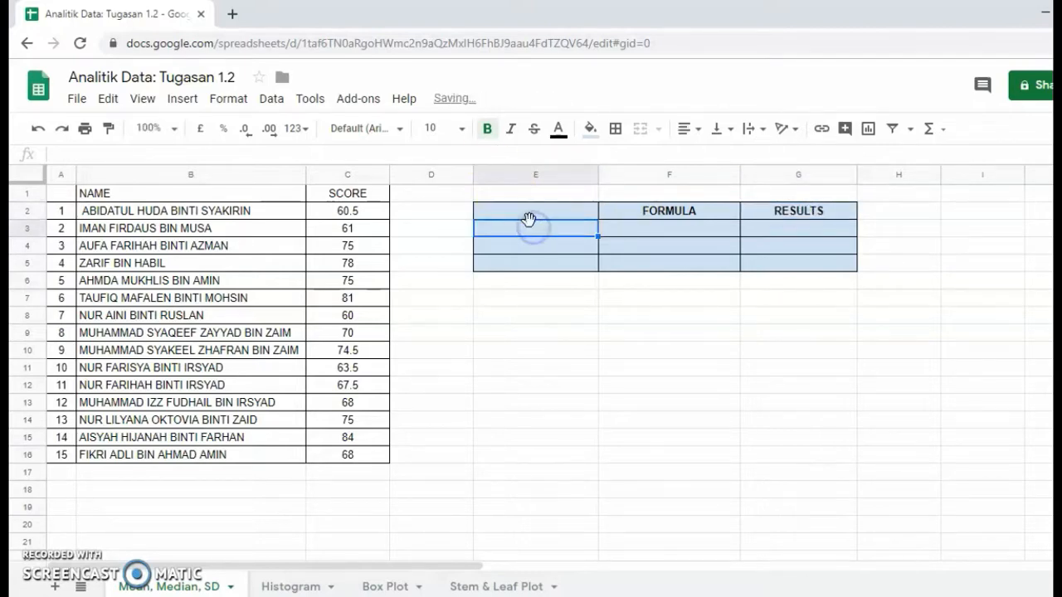
text(Mean)
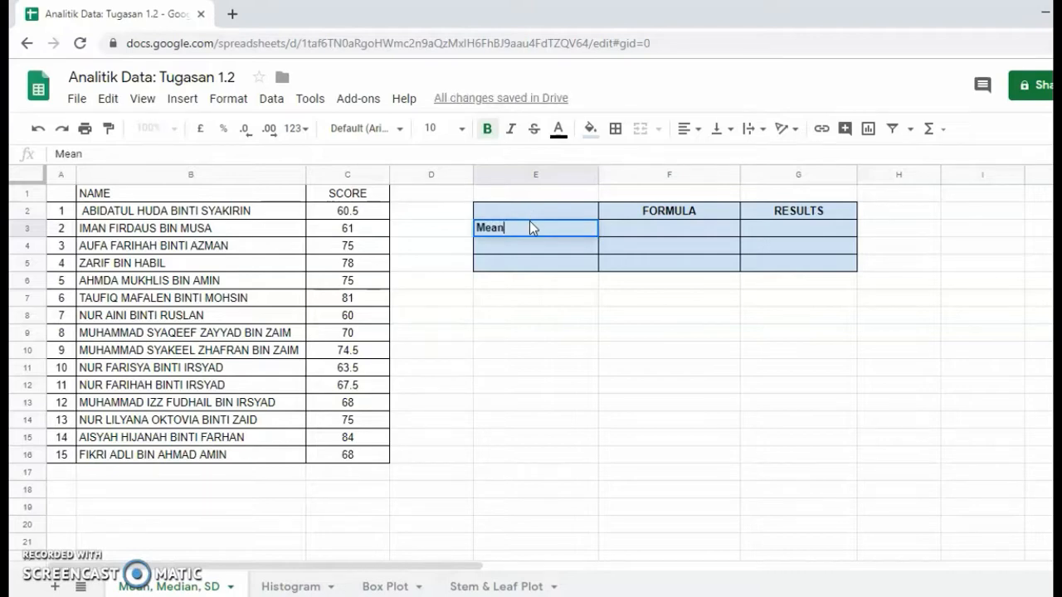
key(Return)
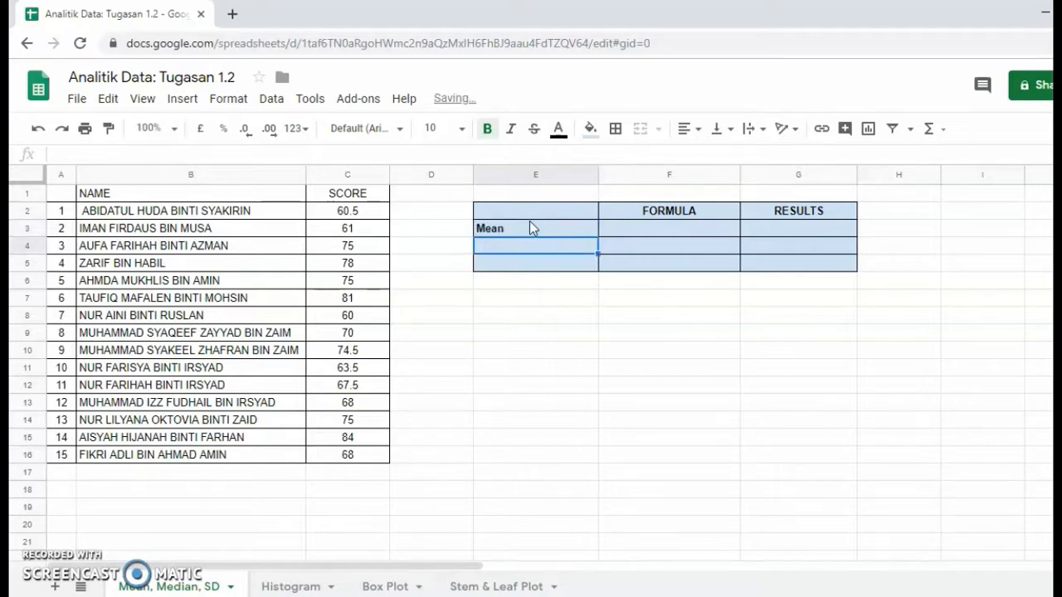
text(Medi)
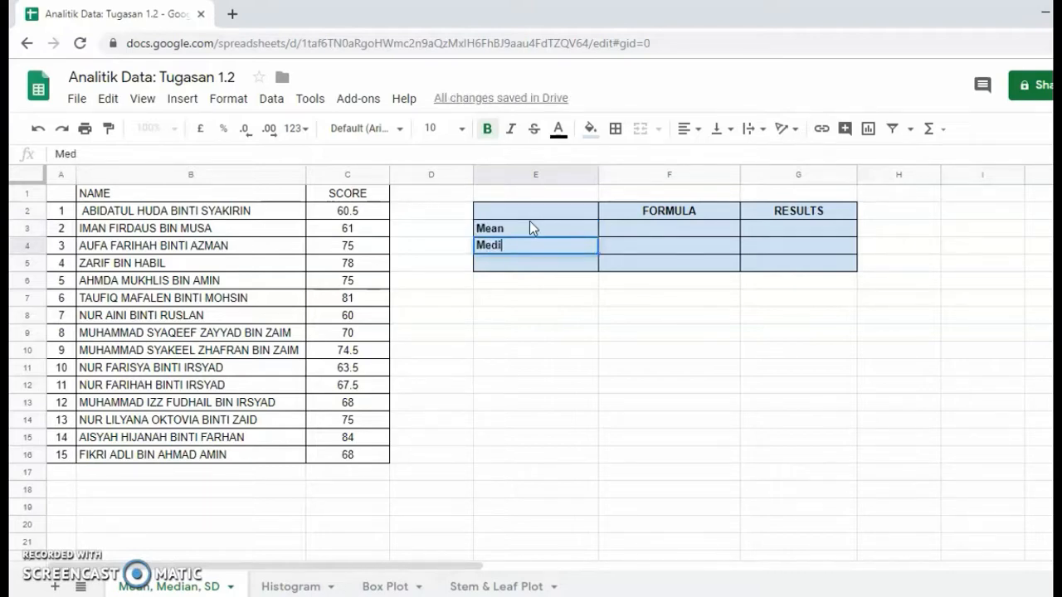
text(an)
key(Return)
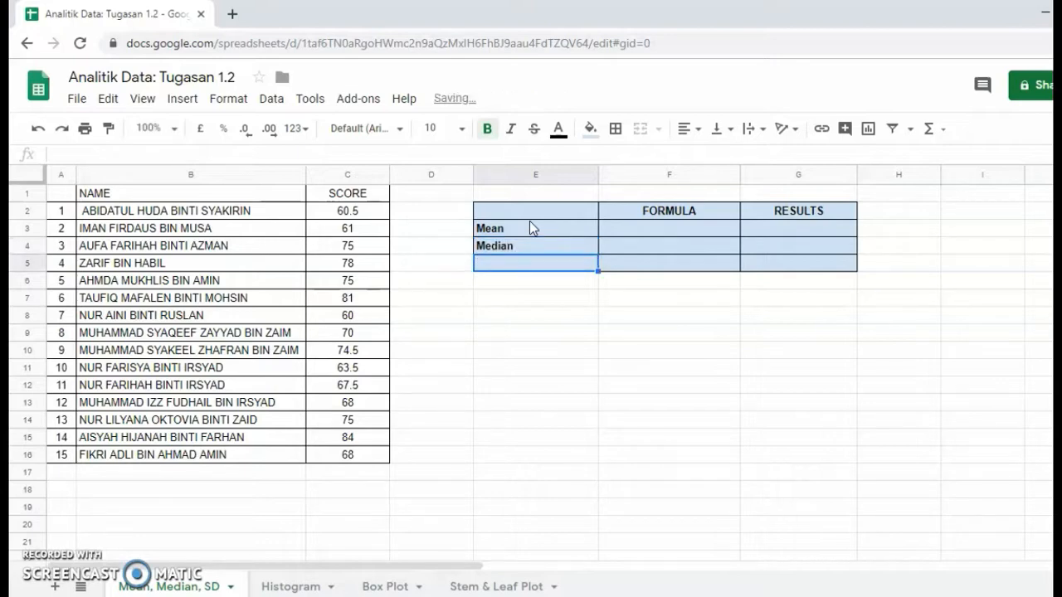
text(Standar)
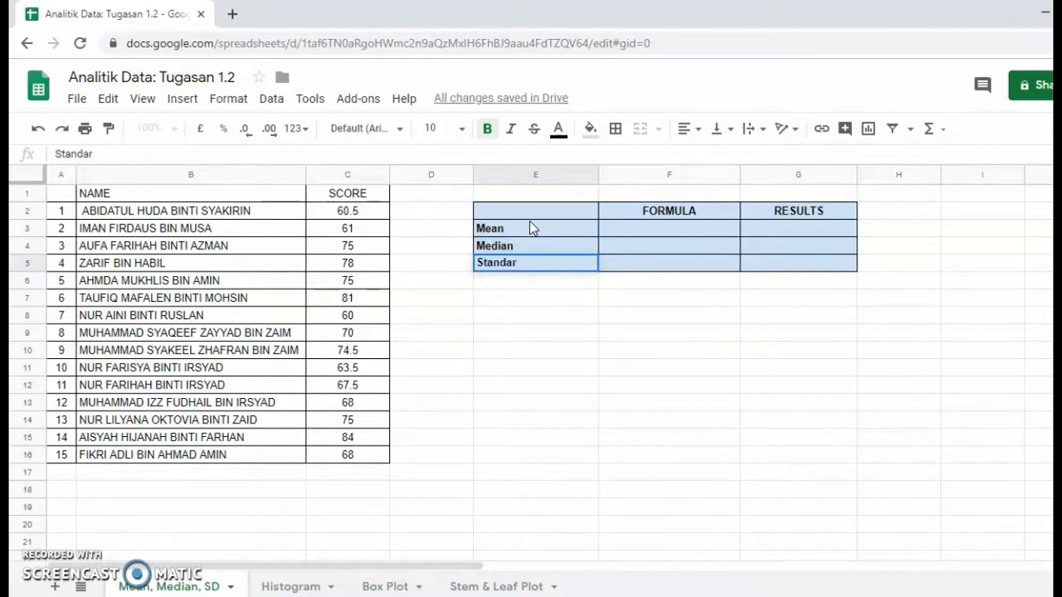
text(d Deviation)
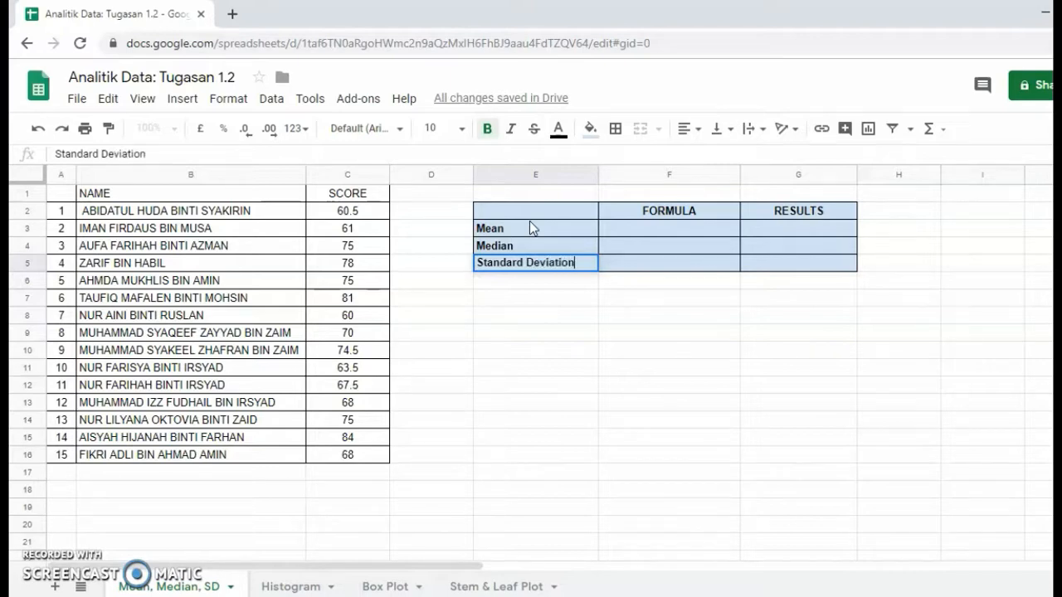
Begin the Mean row's formula text in cell F3 with AVERAGE(
click(624, 229)
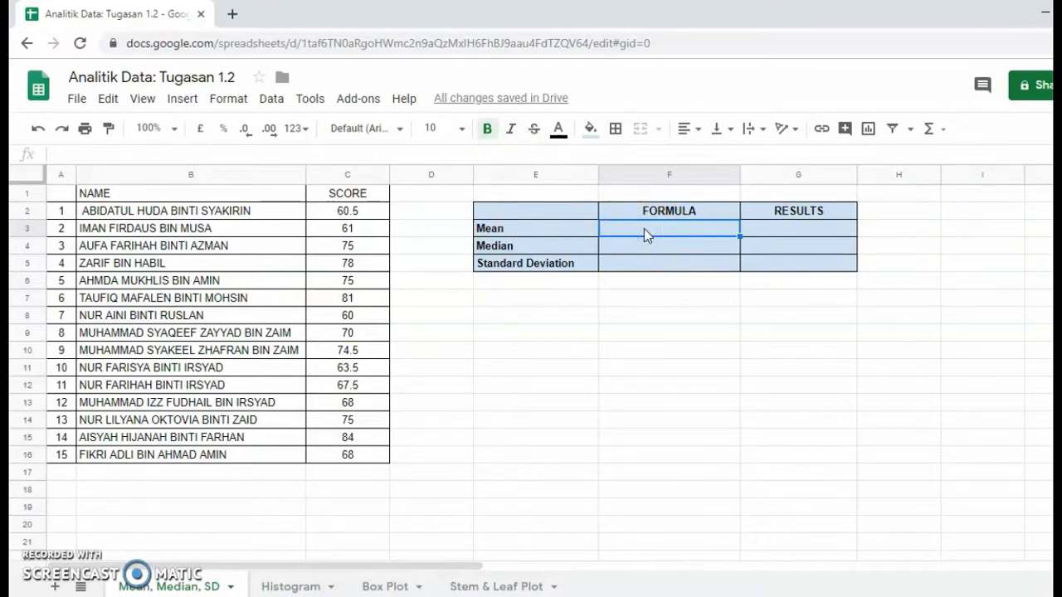
text(A)
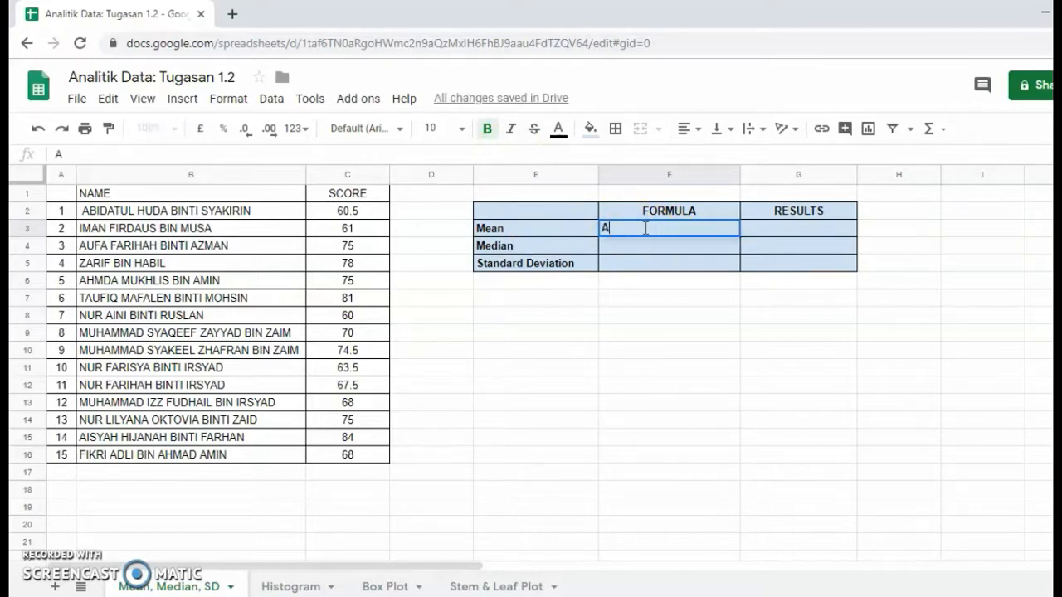
text(VERAGE()
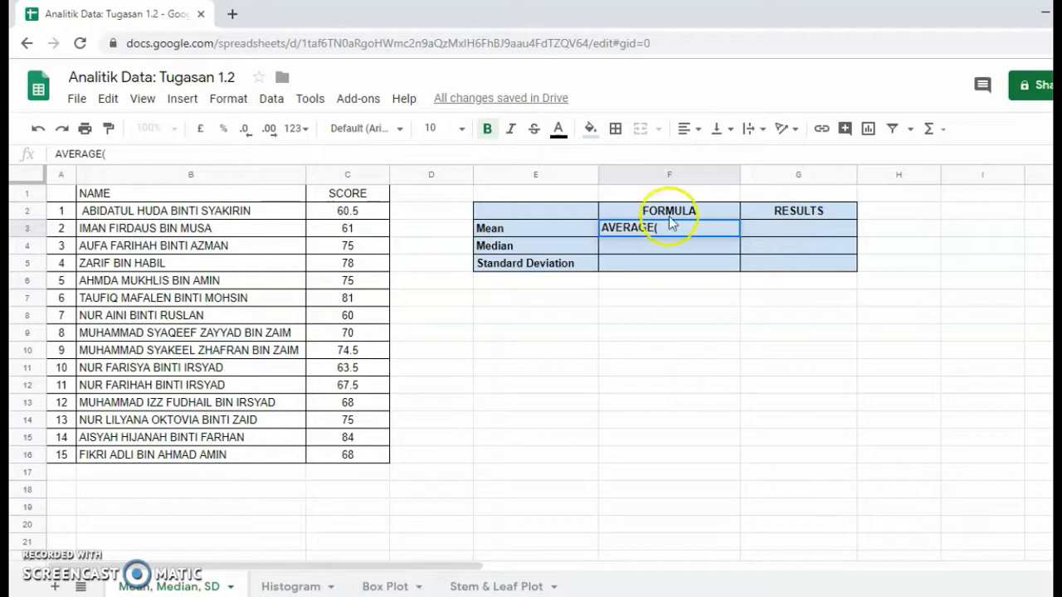
click(669, 227)
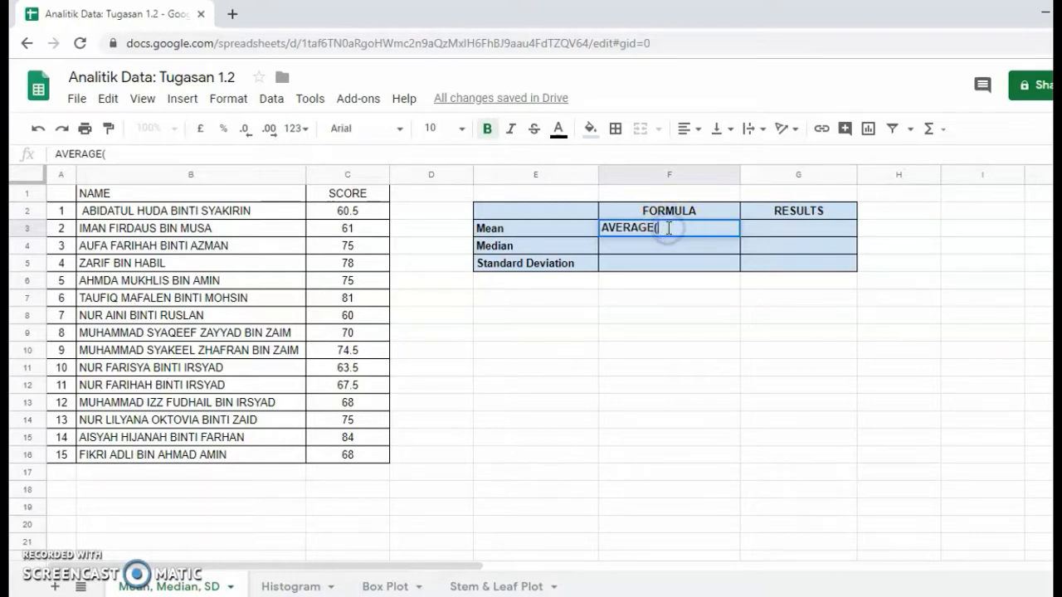
click(669, 228)
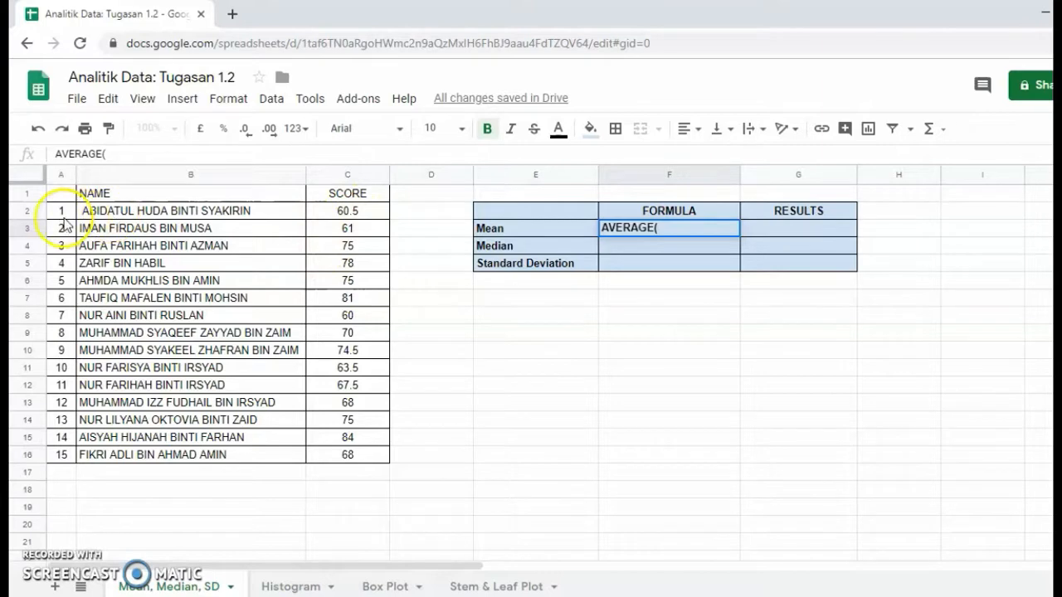
Locate the first score by its column and row, and extend the Mean formula text in F3 with C2:
click(343, 176)
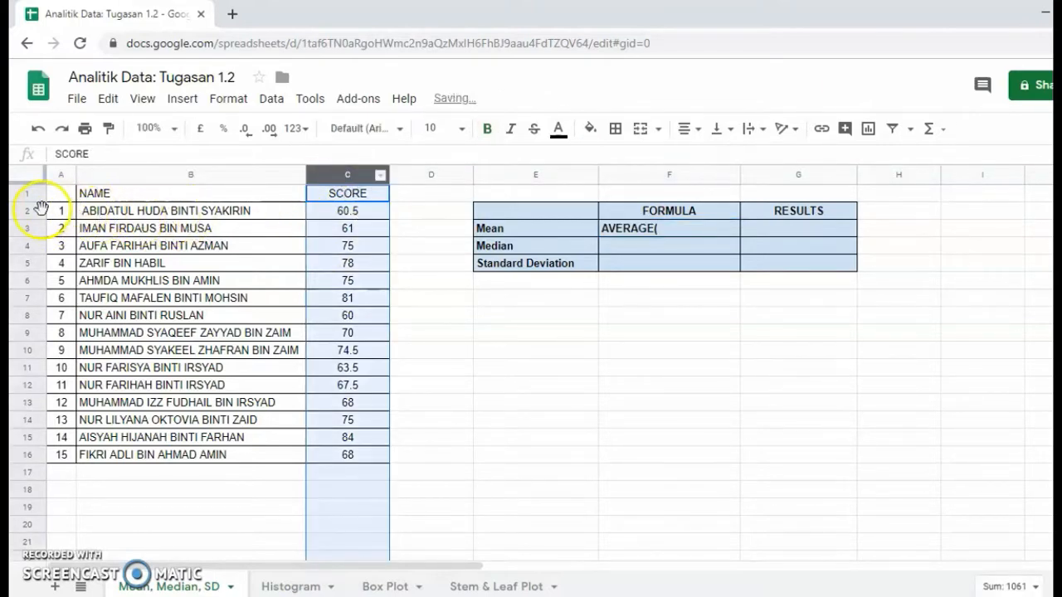
click(28, 211)
click(350, 174)
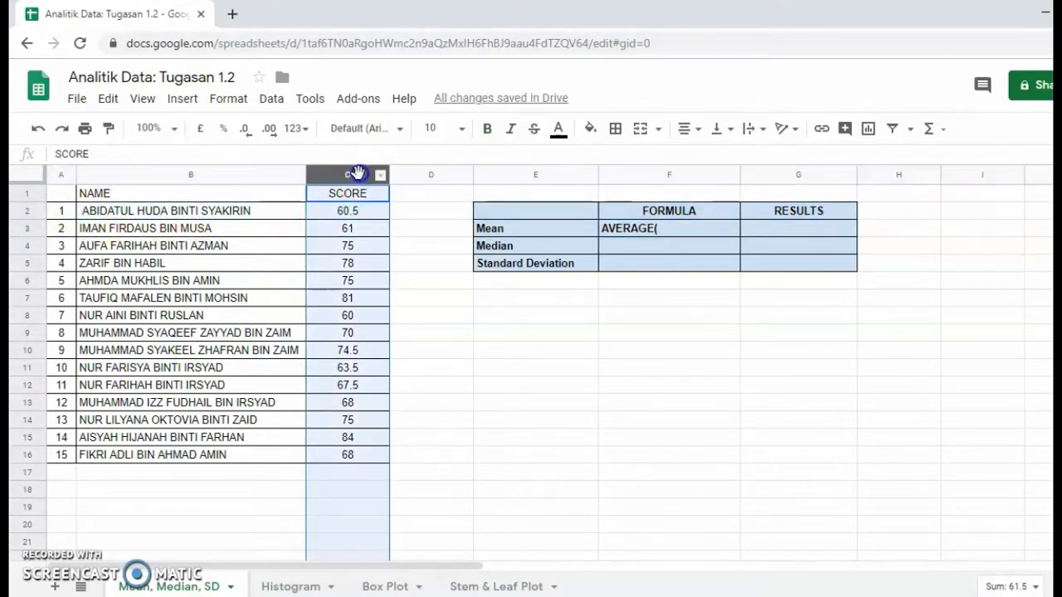
click(37, 213)
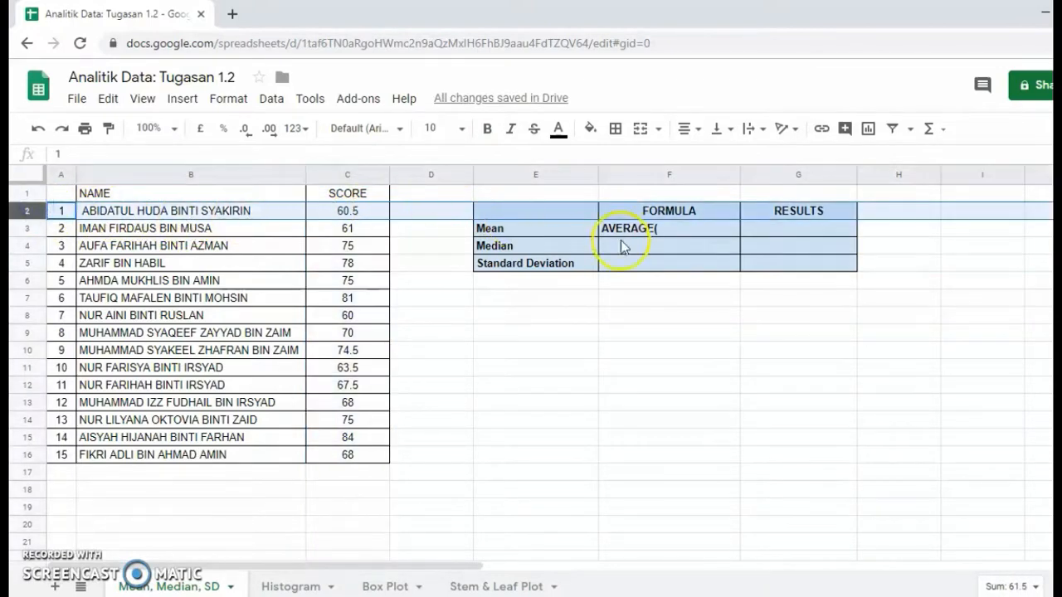
click(699, 227)
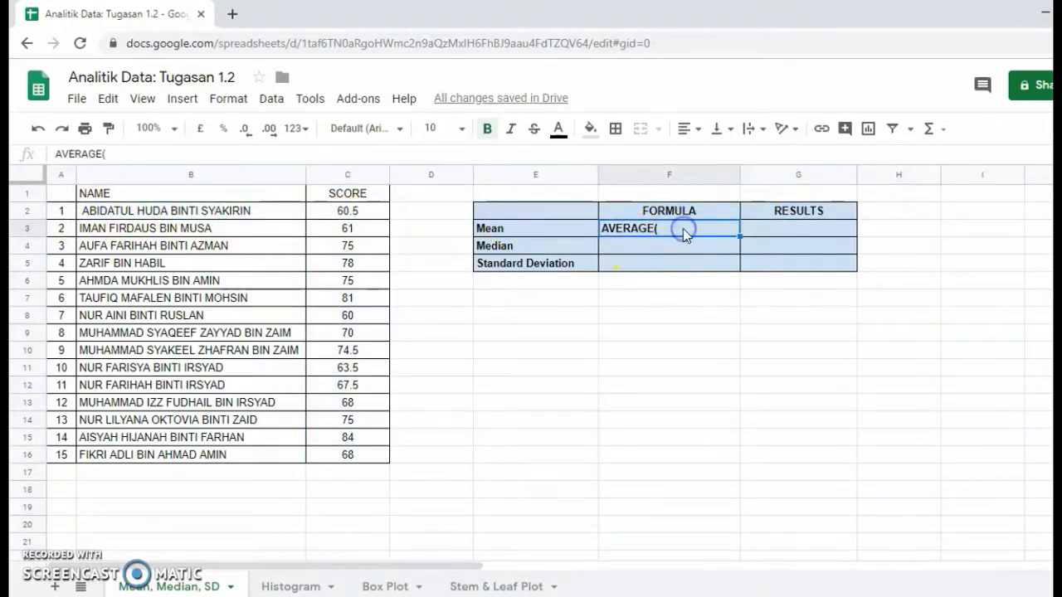
key(Tab)
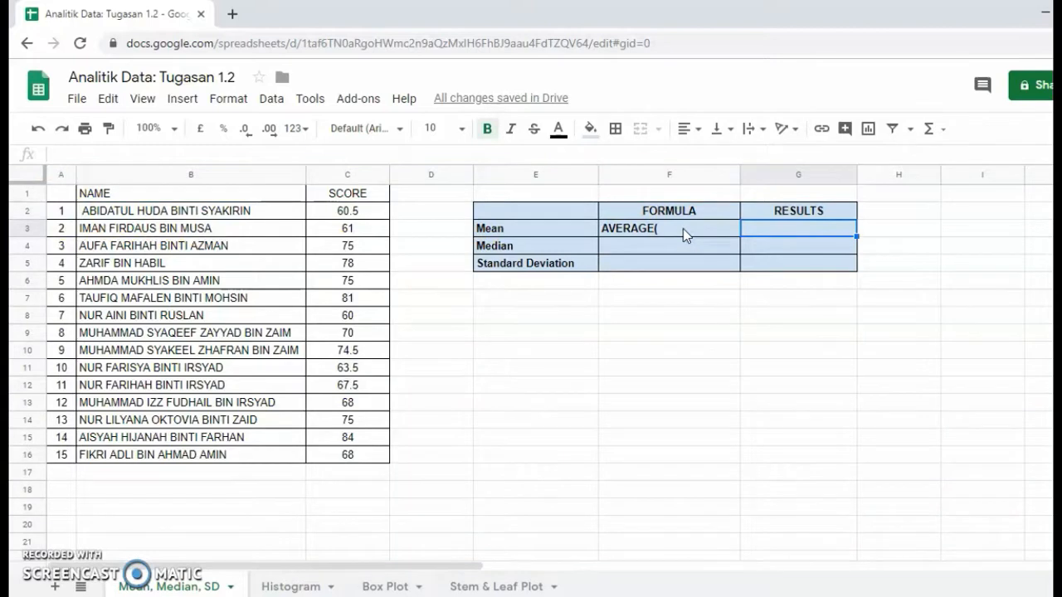
click(683, 231)
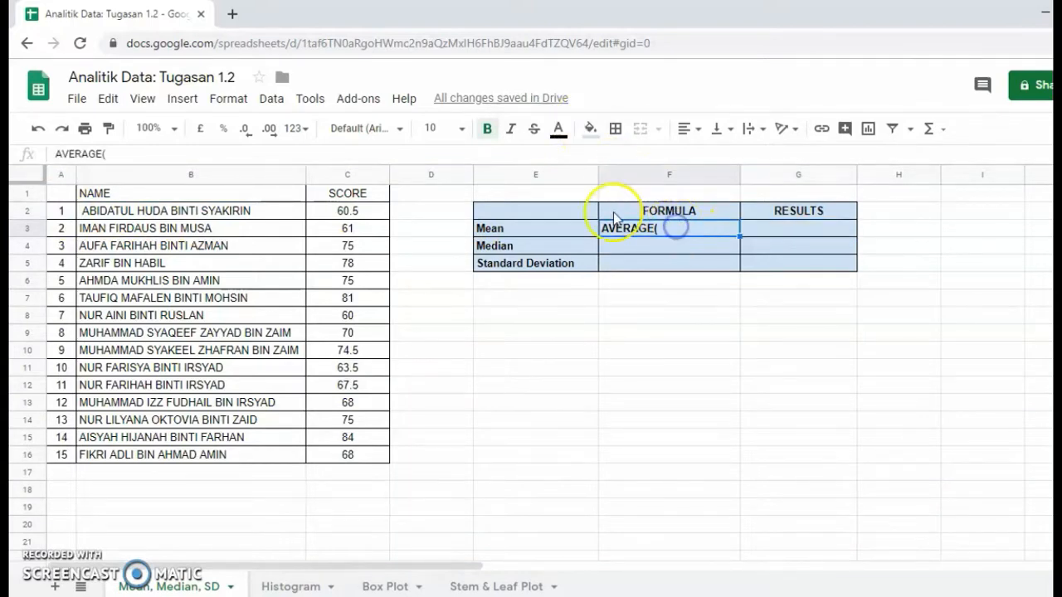
click(123, 154)
text(C2:)
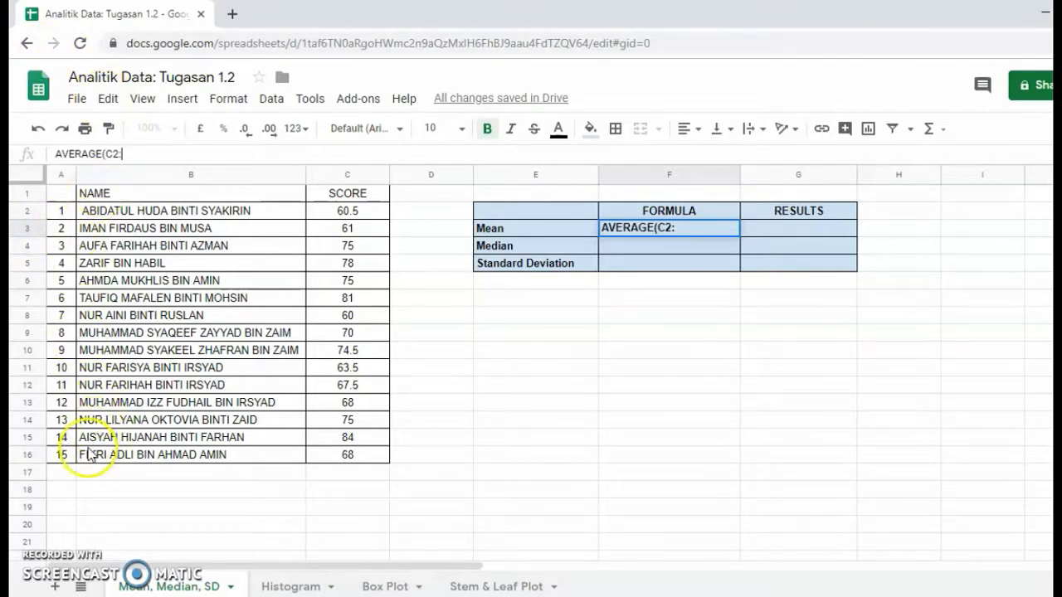
Locate the last student's score in the table by its column and row
click(344, 176)
click(332, 459)
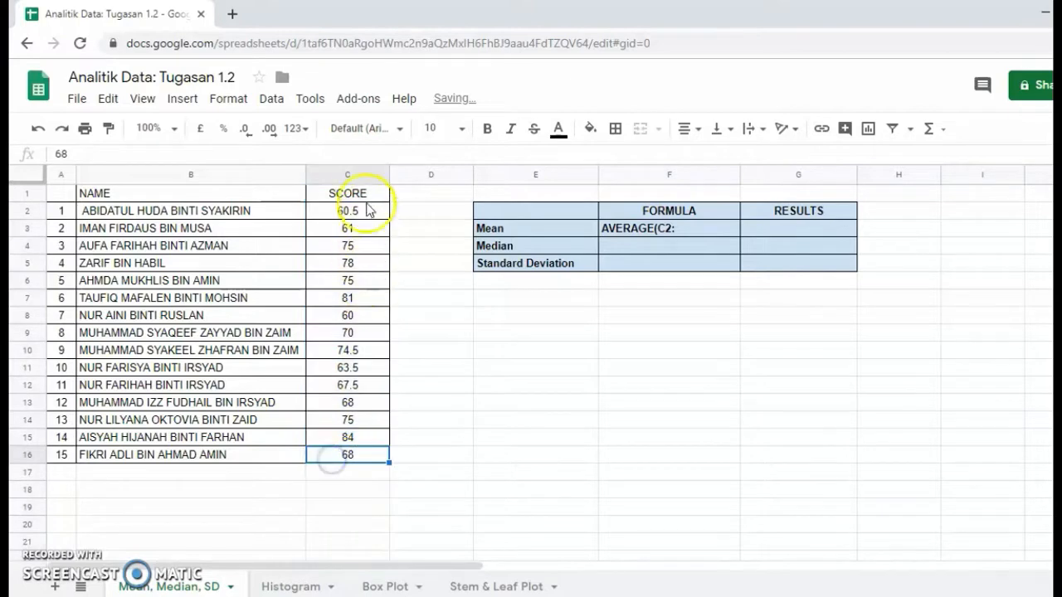
click(347, 175)
click(351, 453)
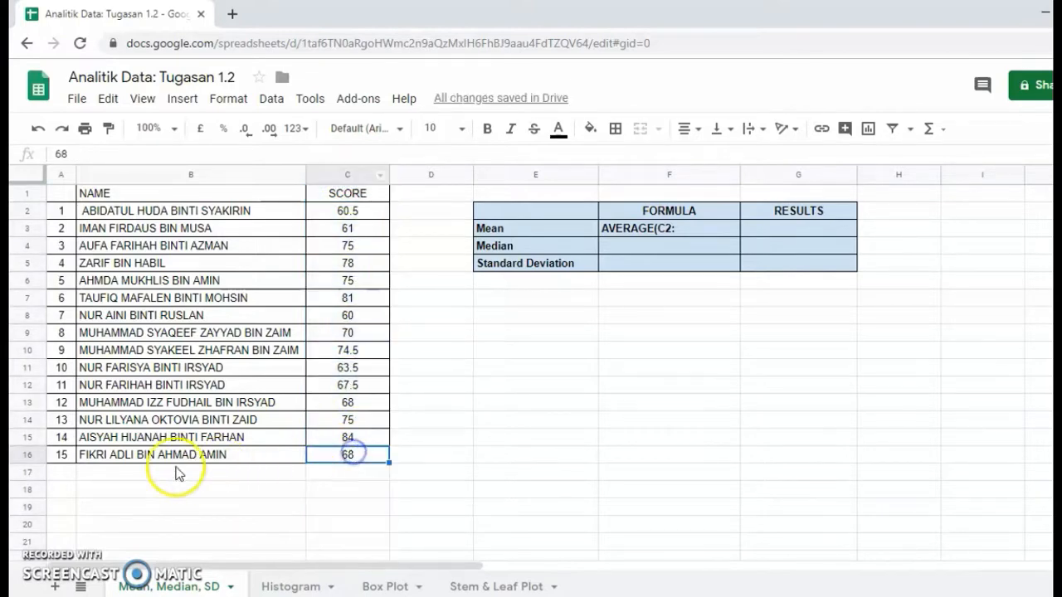
click(59, 458)
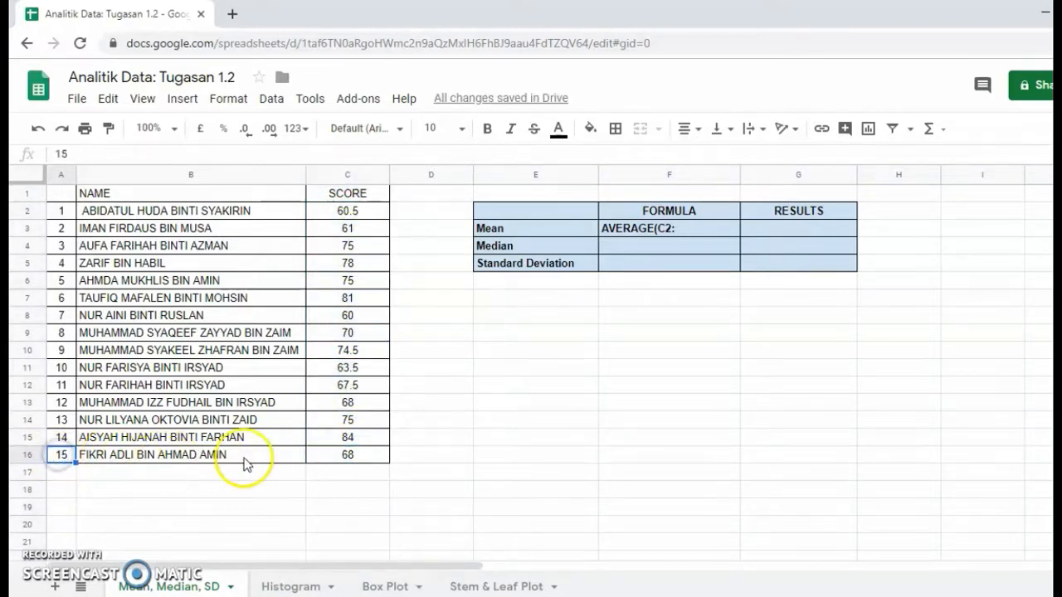
click(30, 454)
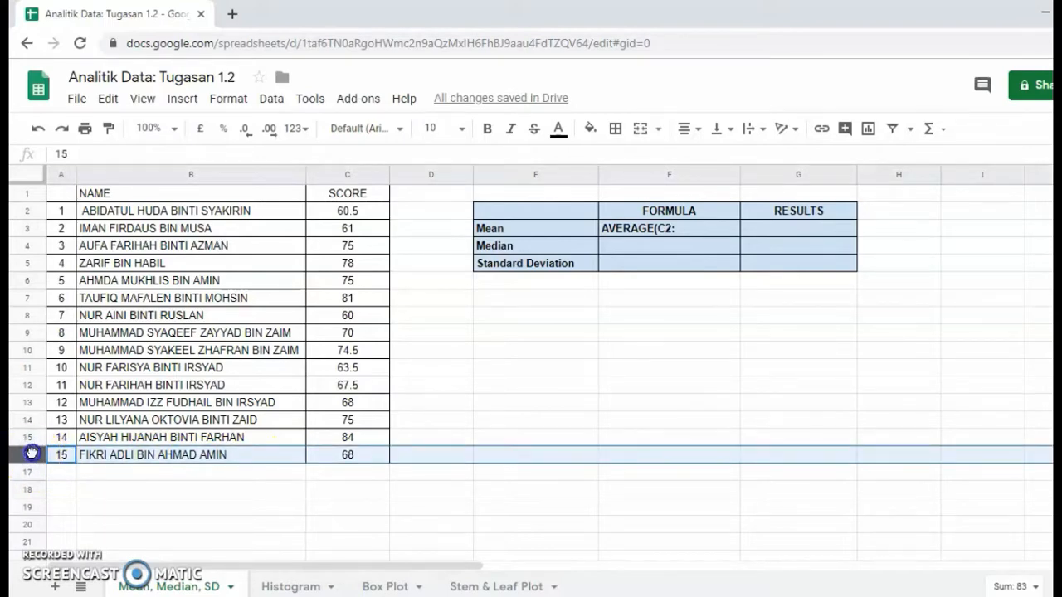
click(702, 233)
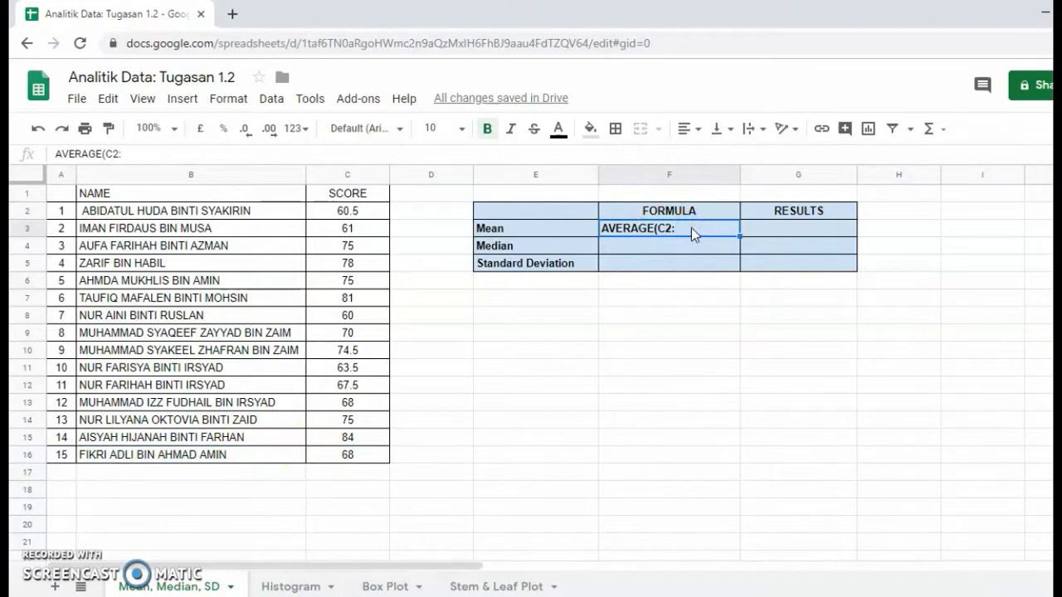
text(C)
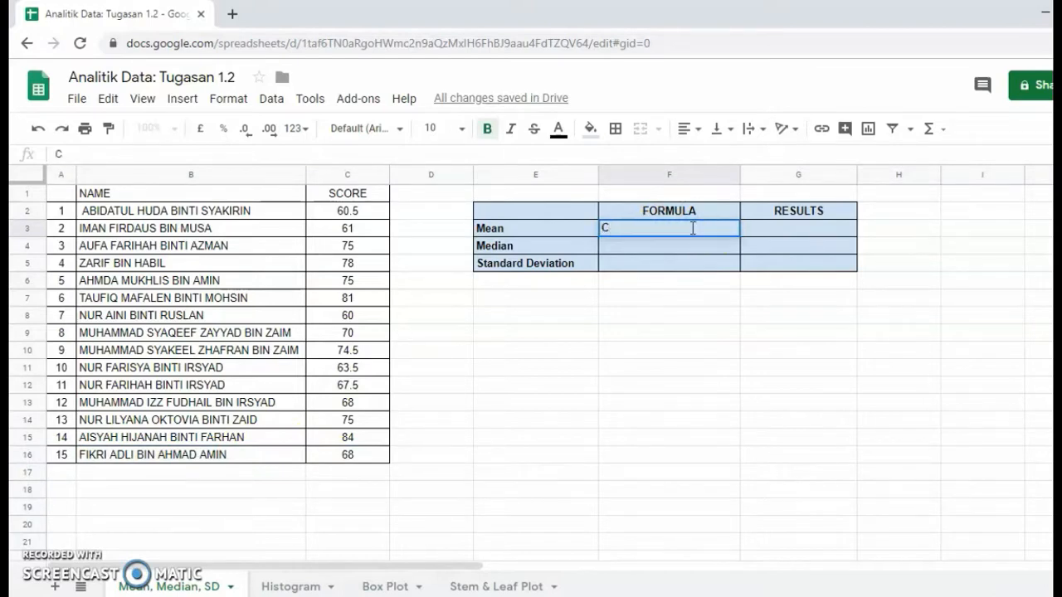
click(37, 128)
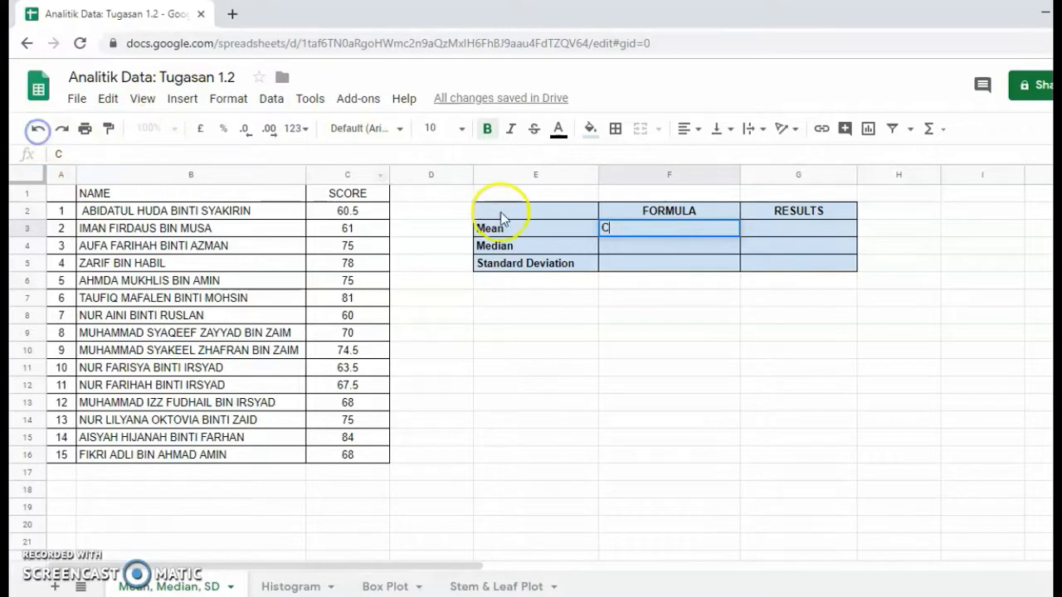
click(602, 227)
key(BackSpace)
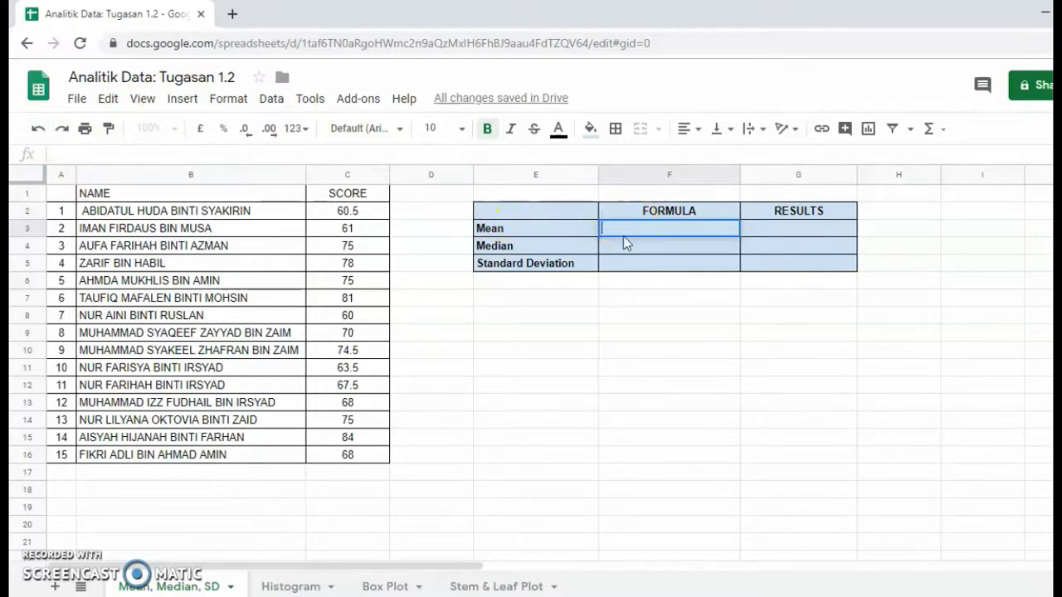
Enter AVERAGE(C2:C16) as the Mean row's formula text in cell F3
text(AVE)
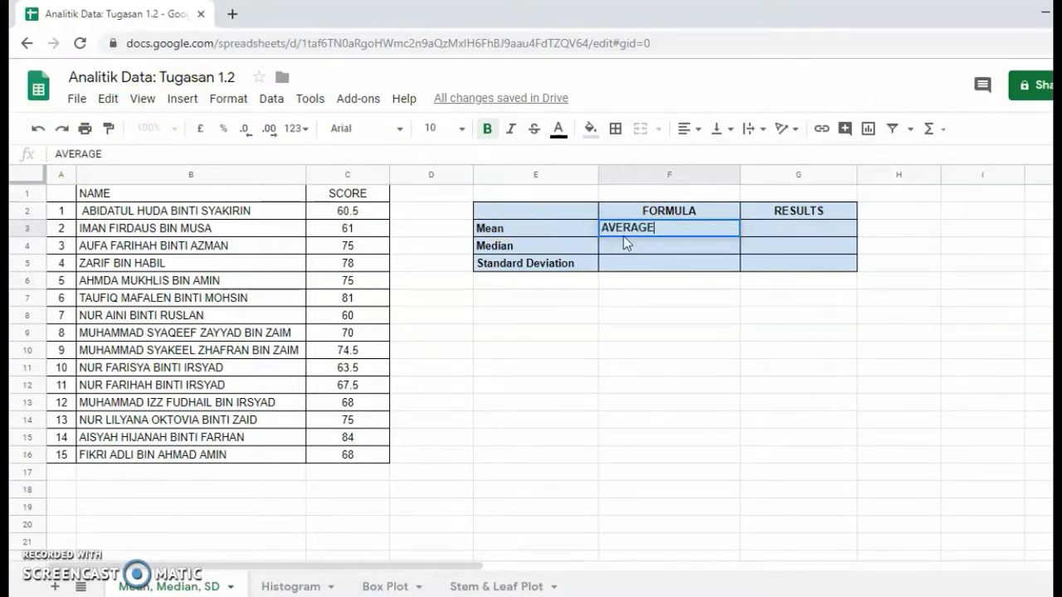
text(RAGE(C)
text(2:C16)
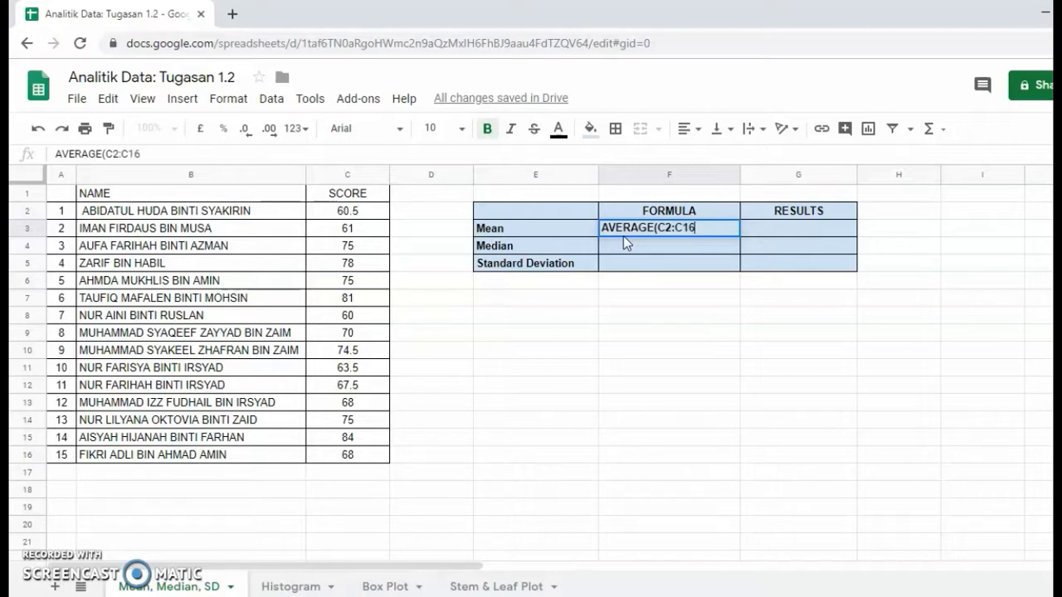
text())
Calculate the mean of the scores in cell G3 with the formula =AVERAGE(C2:C16)
click(809, 227)
click(772, 230)
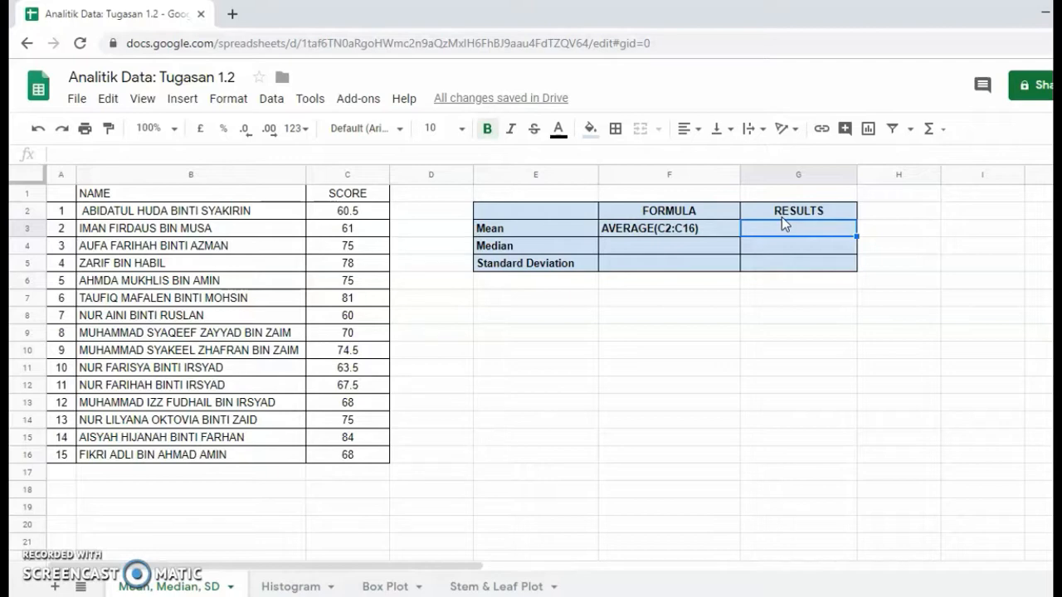
text(=)
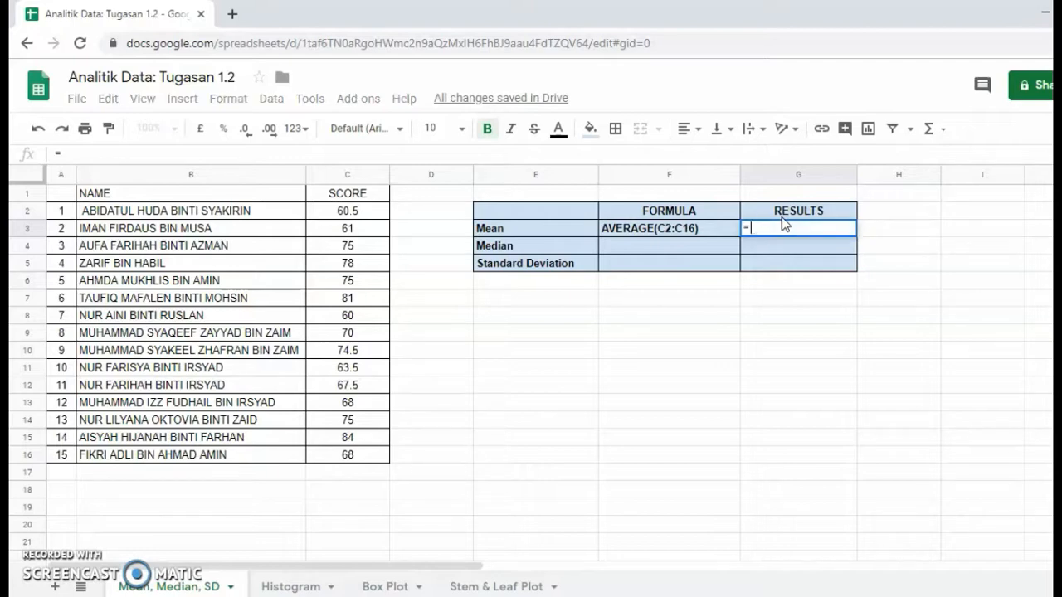
text(AVE)
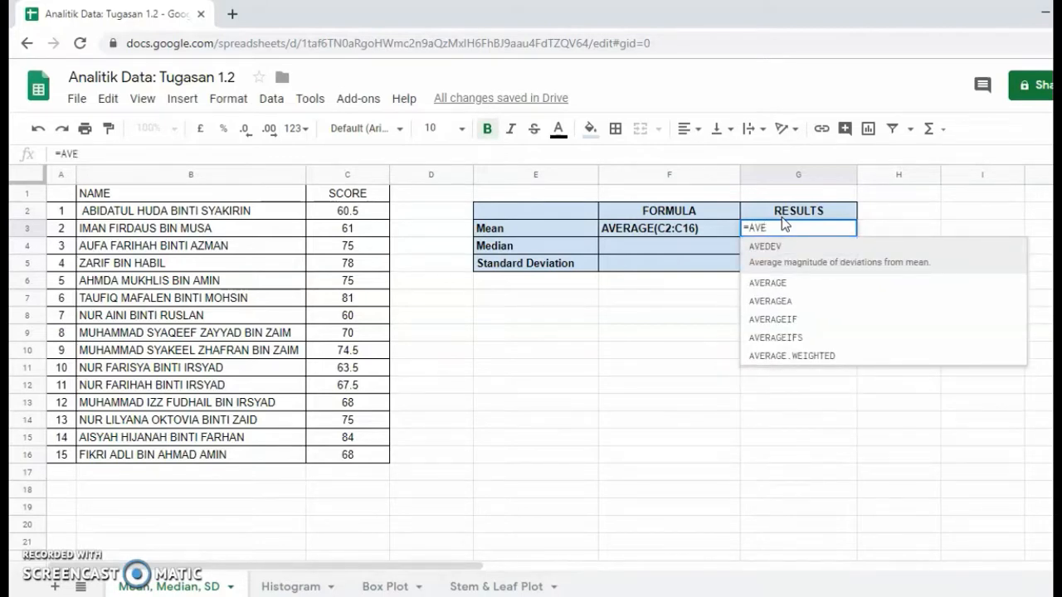
text(R)
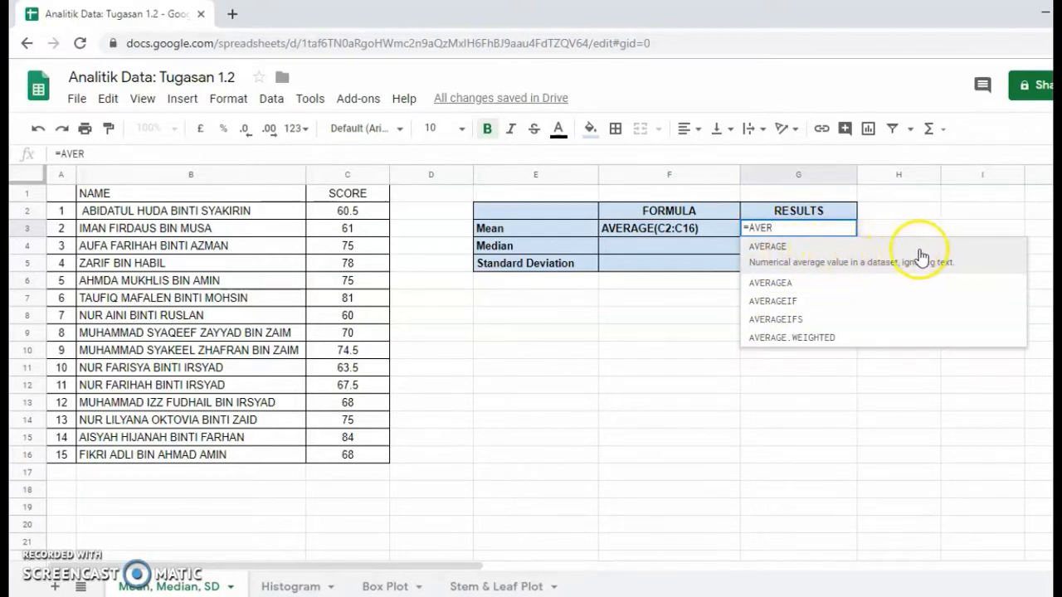
click(874, 255)
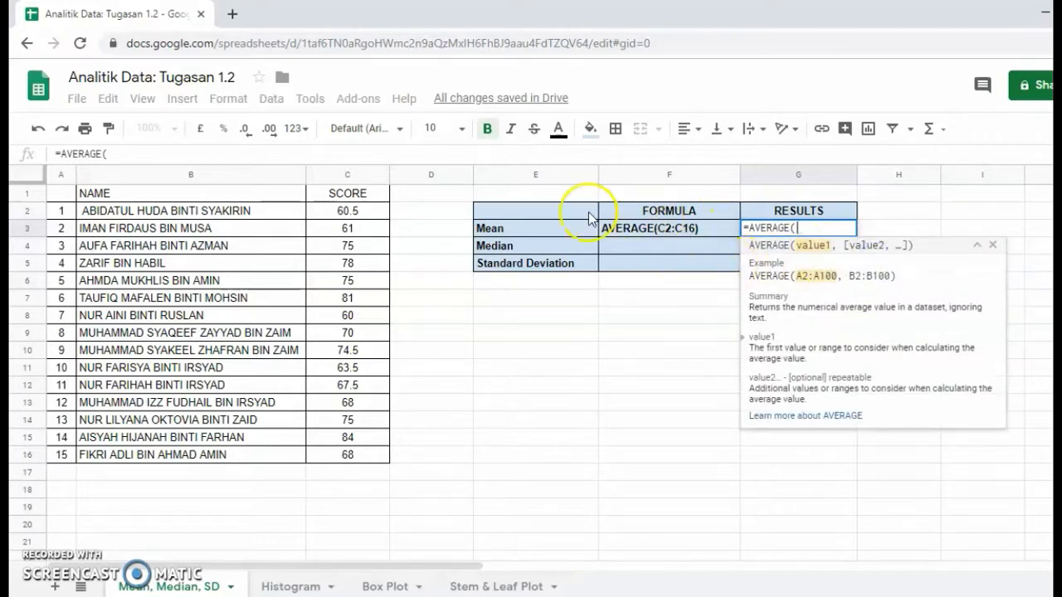
click(338, 212)
drag(365, 219, 359, 456)
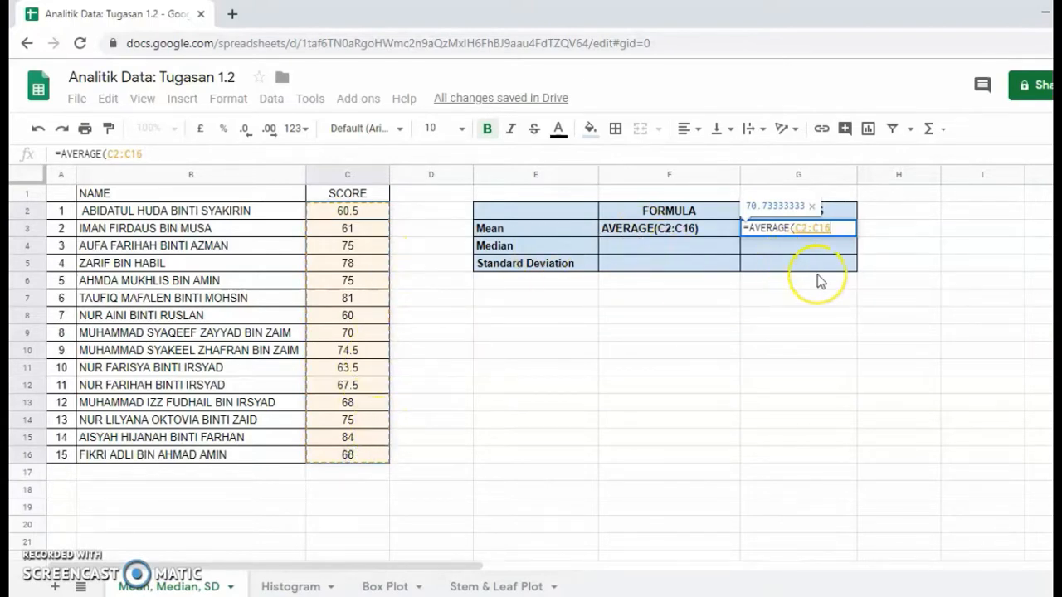
text())
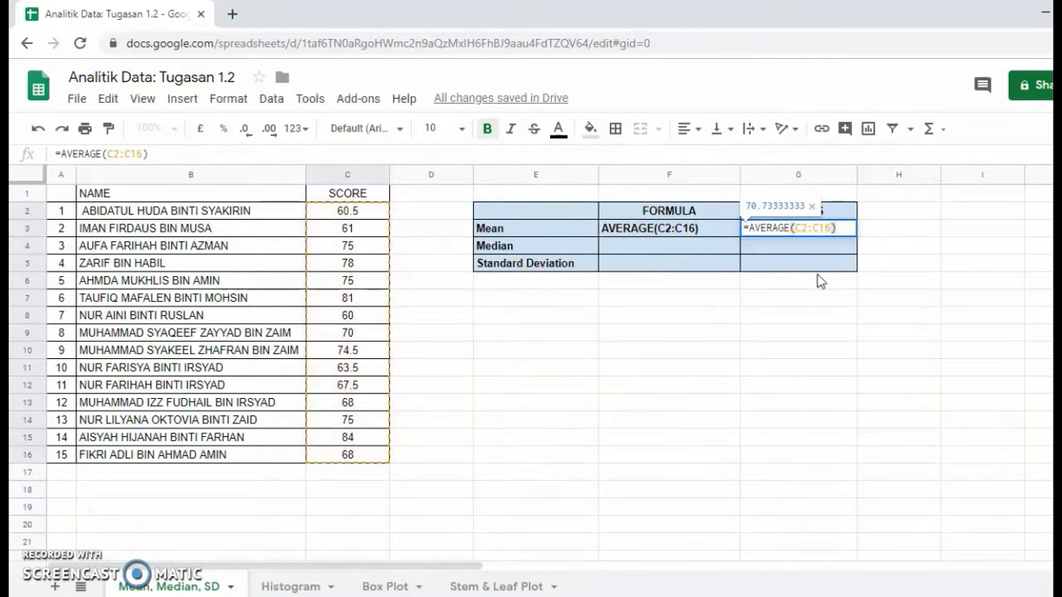
key(Return)
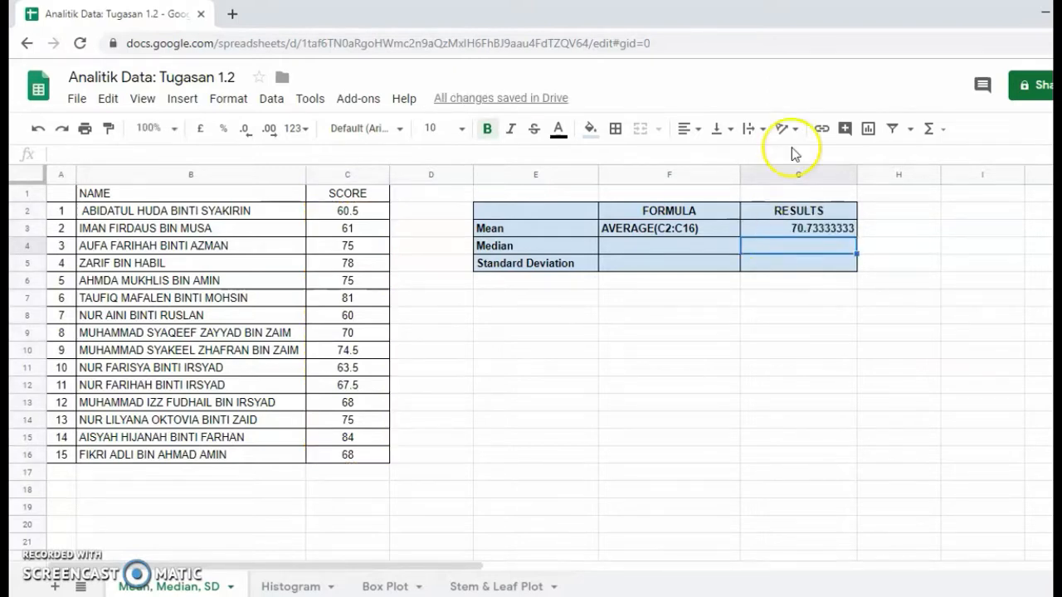
Enter MEDIAN(C2:C16) as the Median row's formula text in cell F4
click(673, 246)
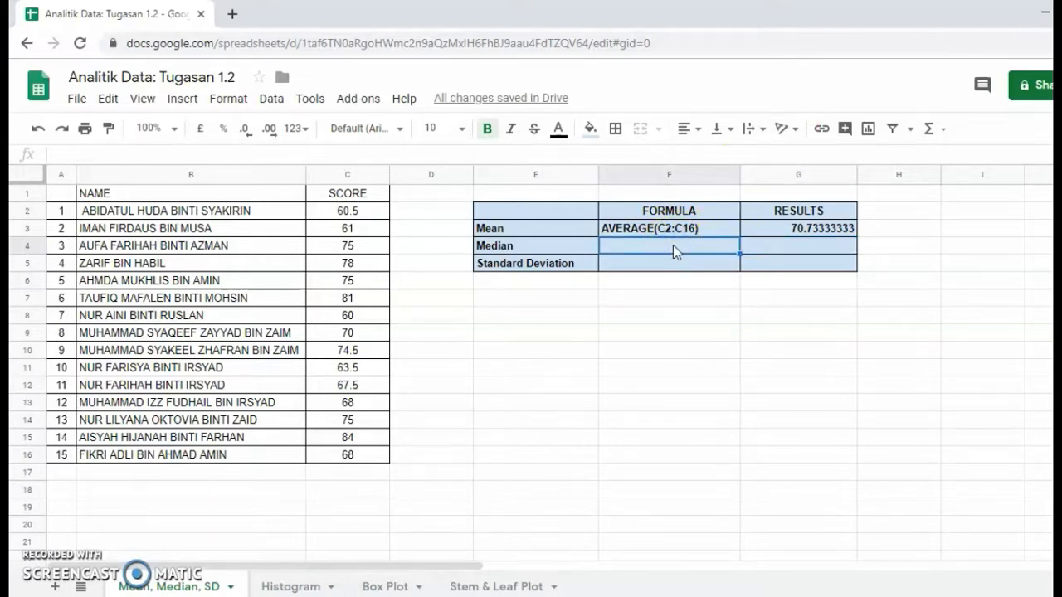
text(MEDIAN)
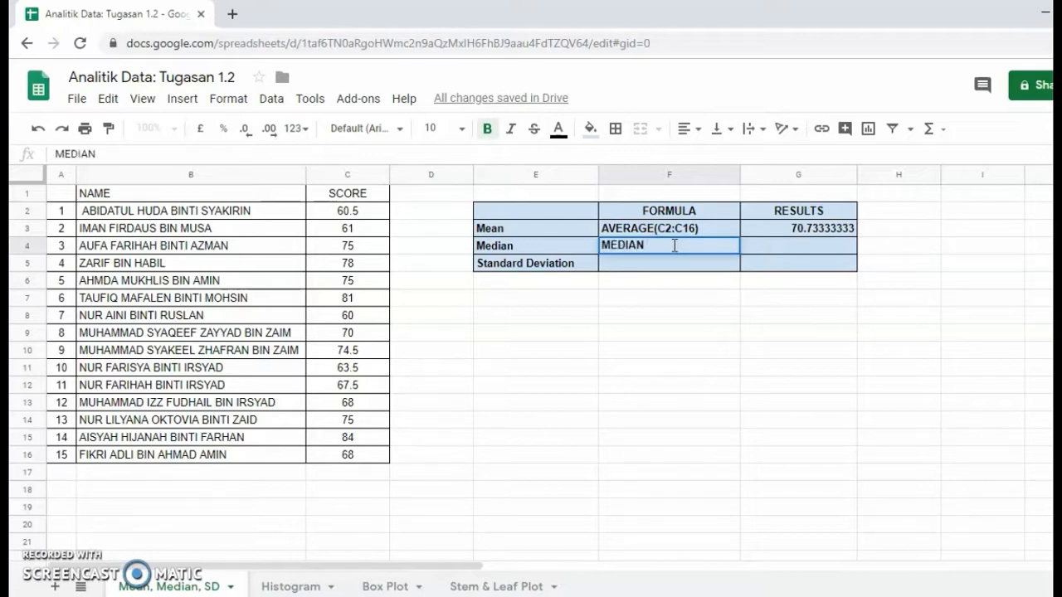
text((C2)
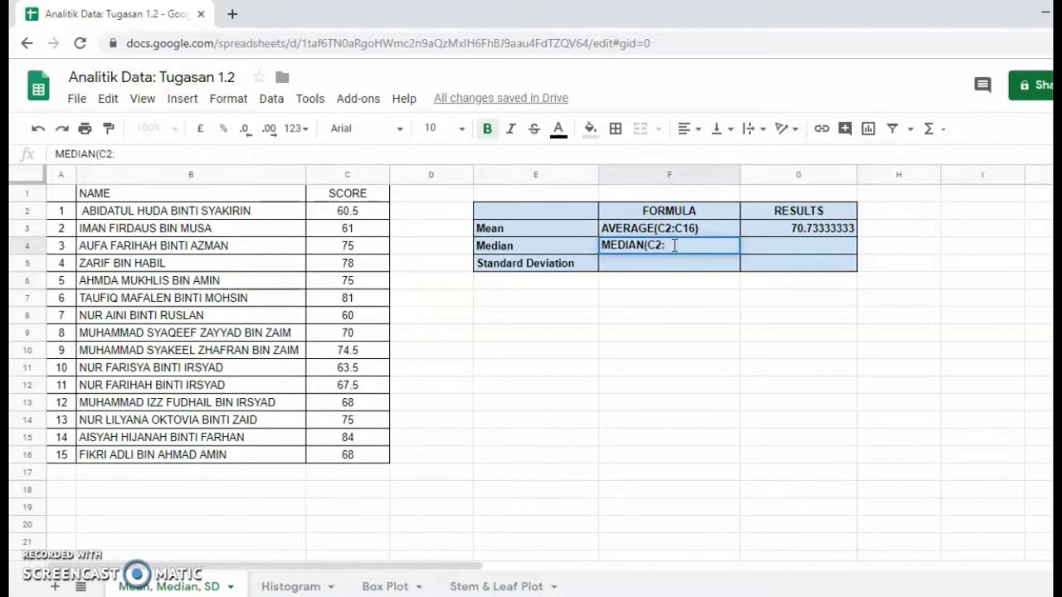
text(:C16)
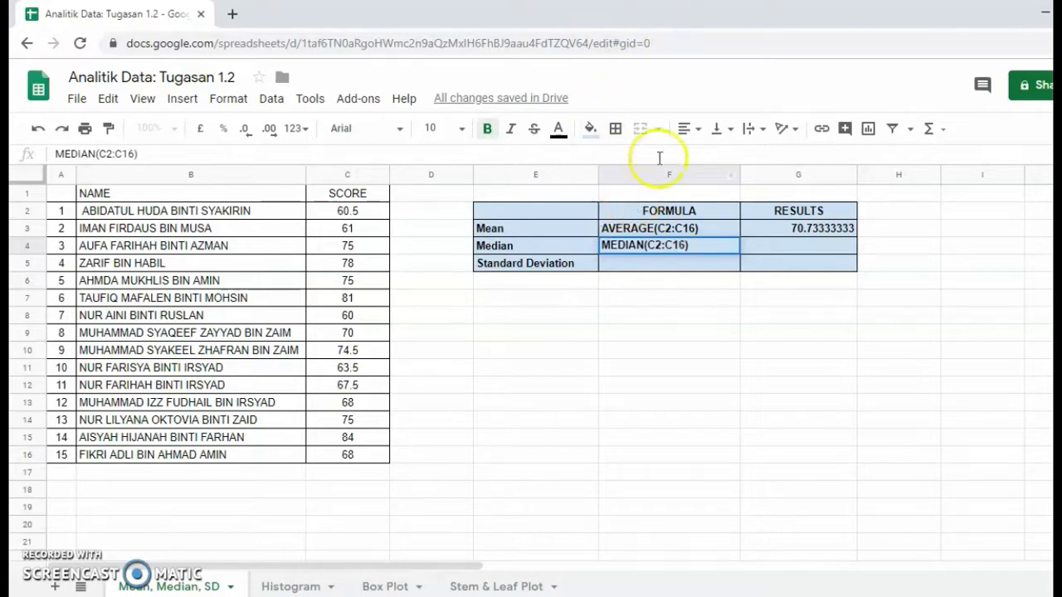
Calculate the median of the scores in cell G4 with the formula =MEDIAN(C2:C16)
click(801, 251)
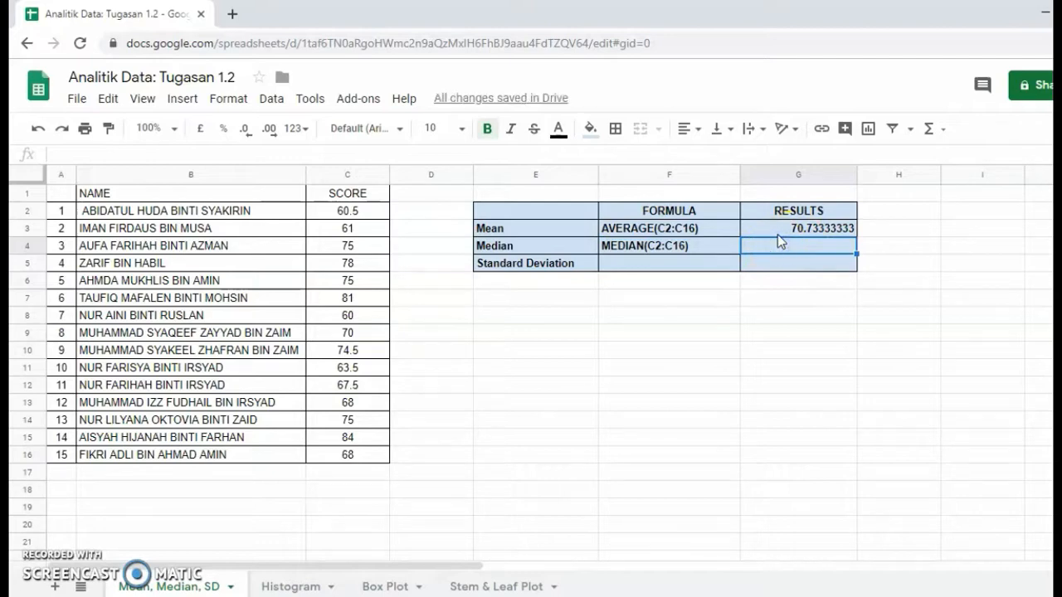
text(=)
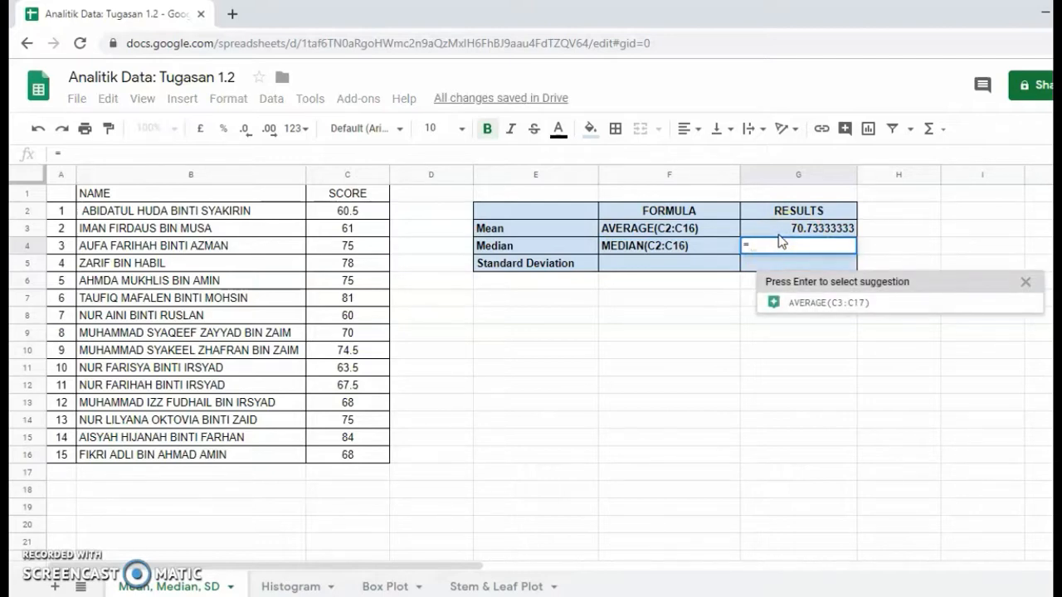
text(MEDI)
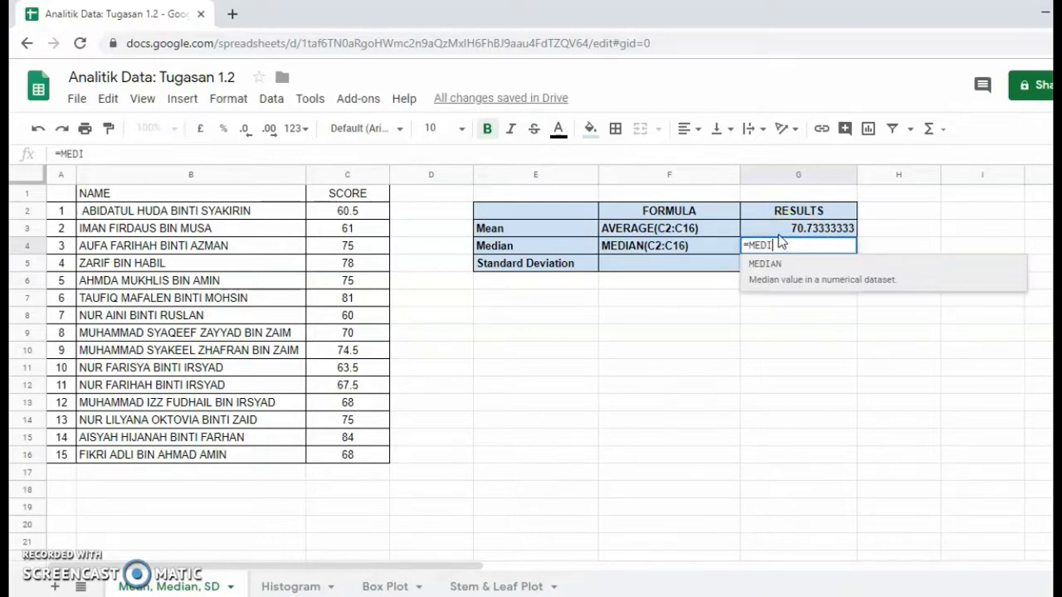
click(833, 284)
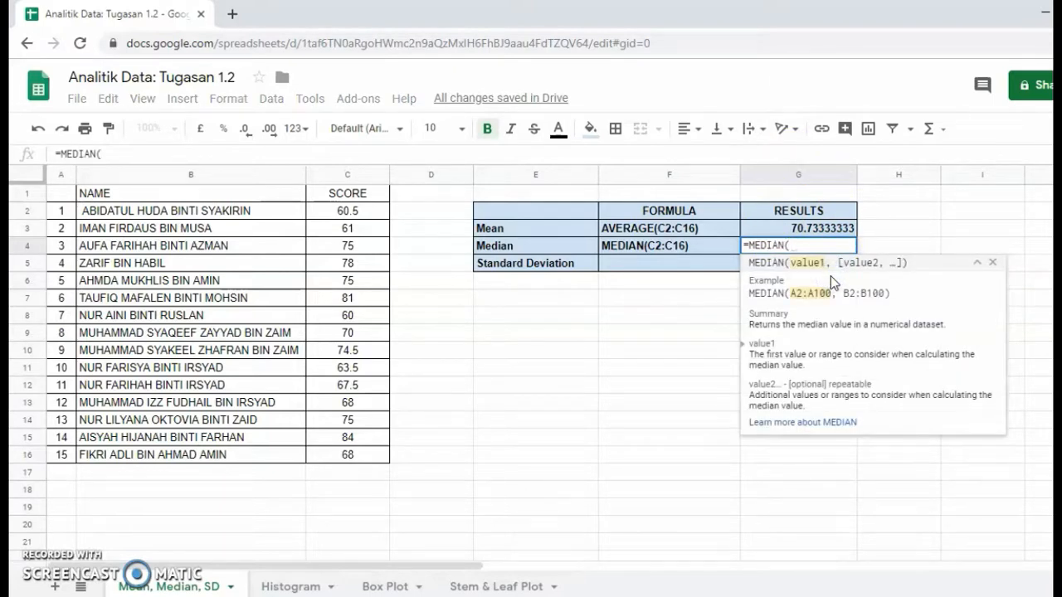
click(350, 212)
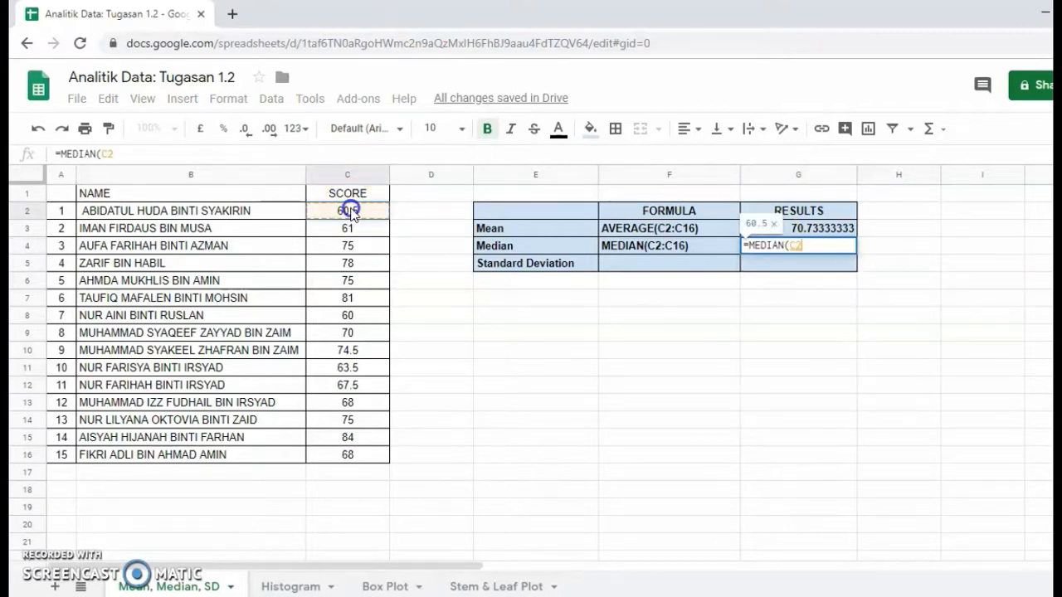
drag(352, 214, 353, 454)
click(828, 245)
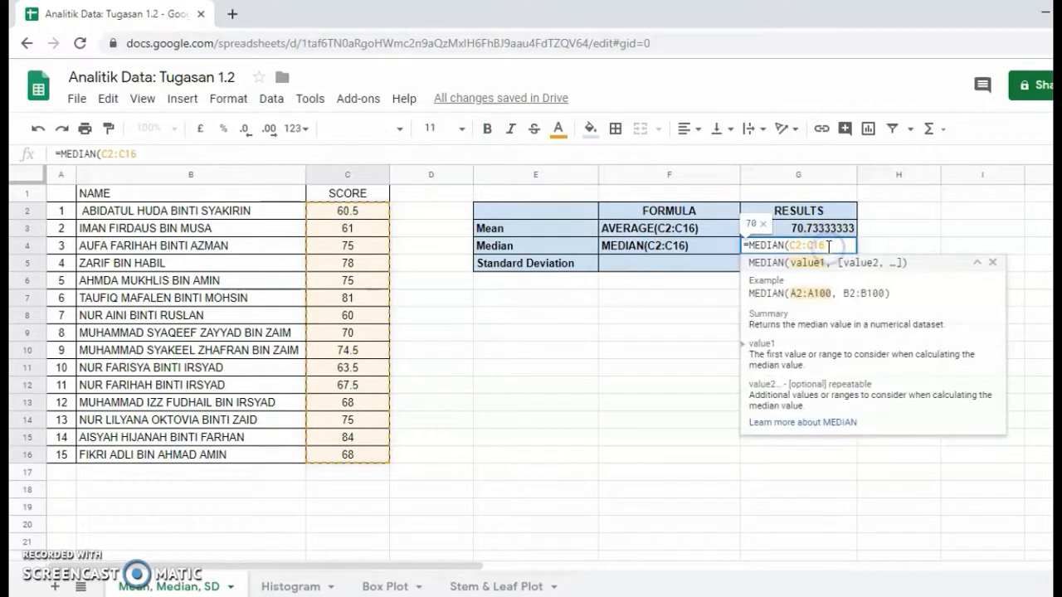
text())
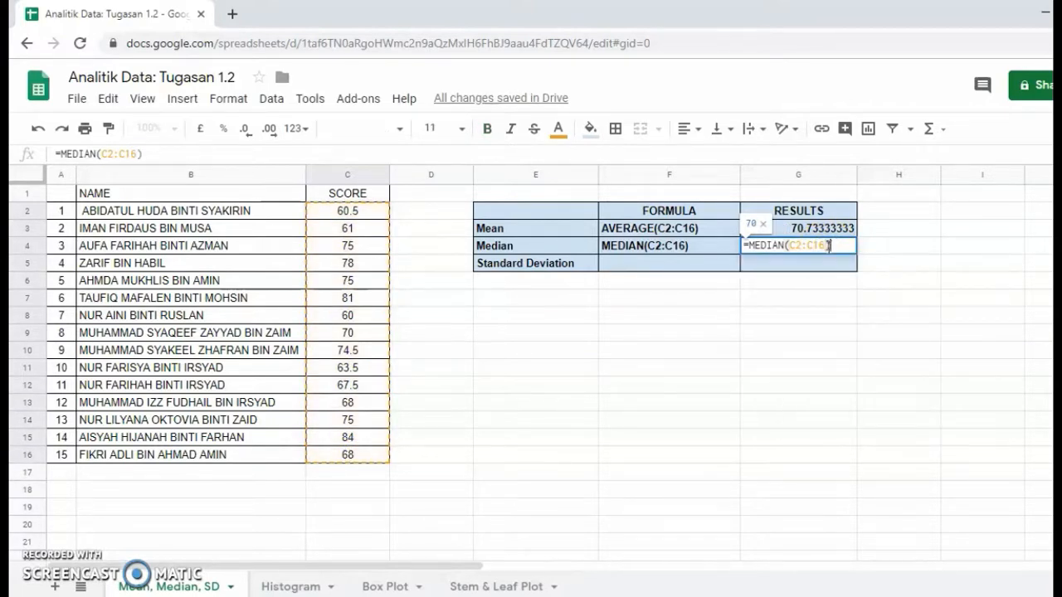
key(Return)
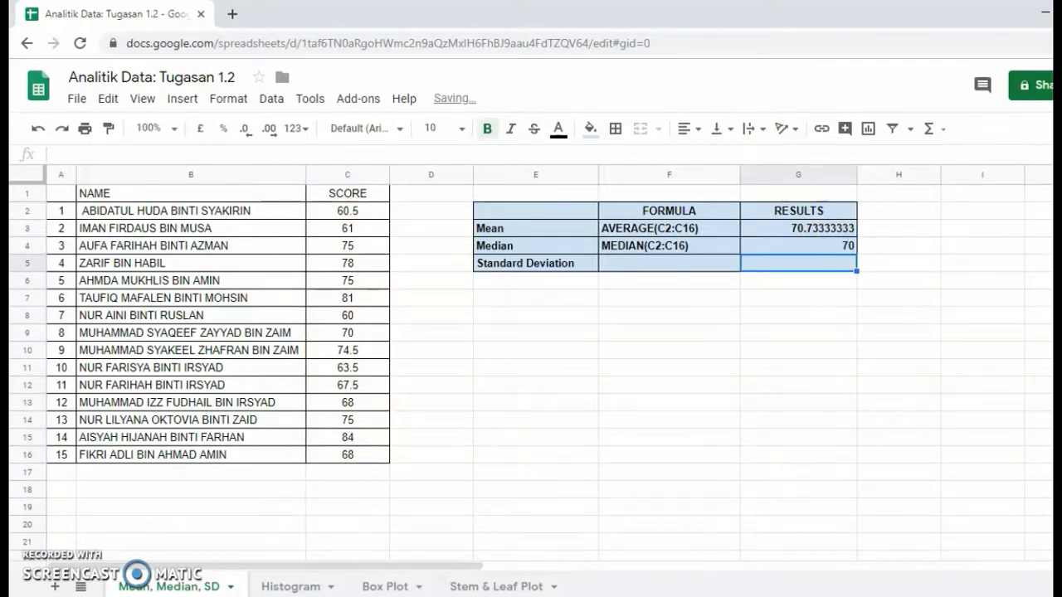
Enter STDEV(C2:C16) as the Standard Deviation row's formula text in cell F5
click(687, 262)
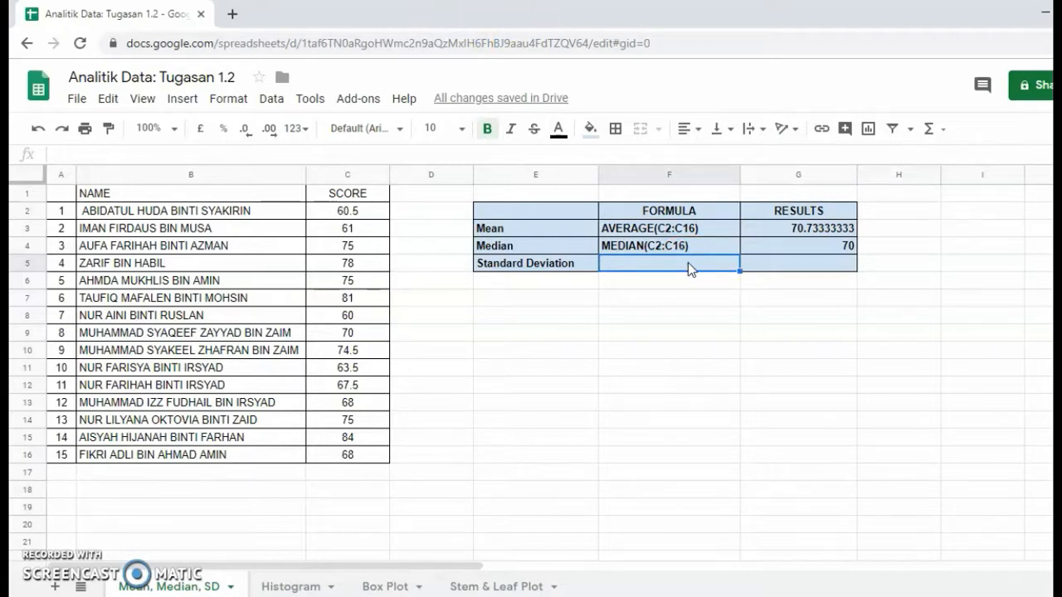
text(STDEV)
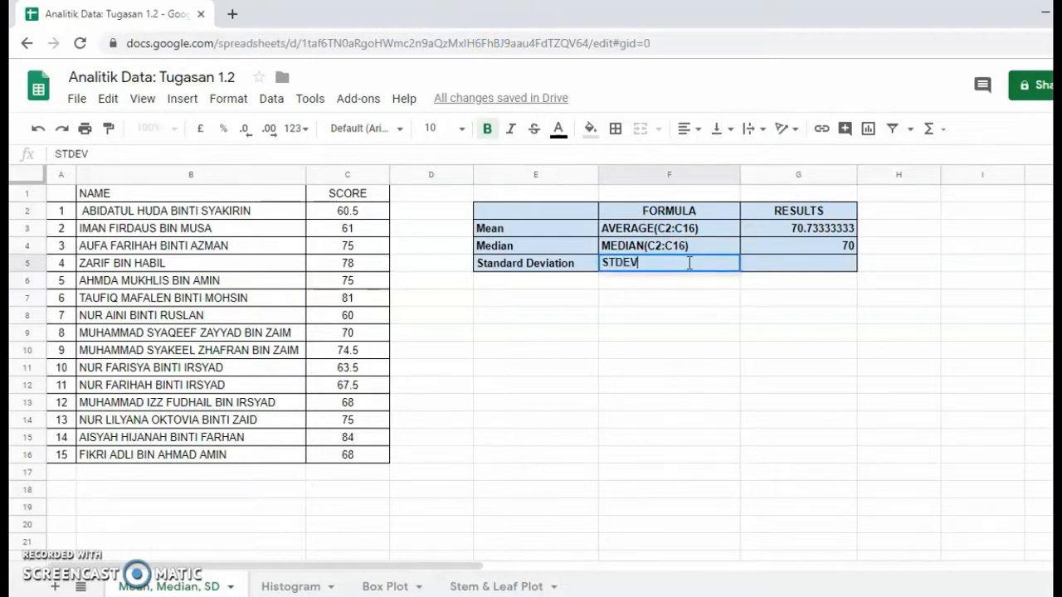
text((C2:C16)
Calculate the standard deviation of the scores in cell G5 with the formula =STDEV(C2:C16)
click(774, 264)
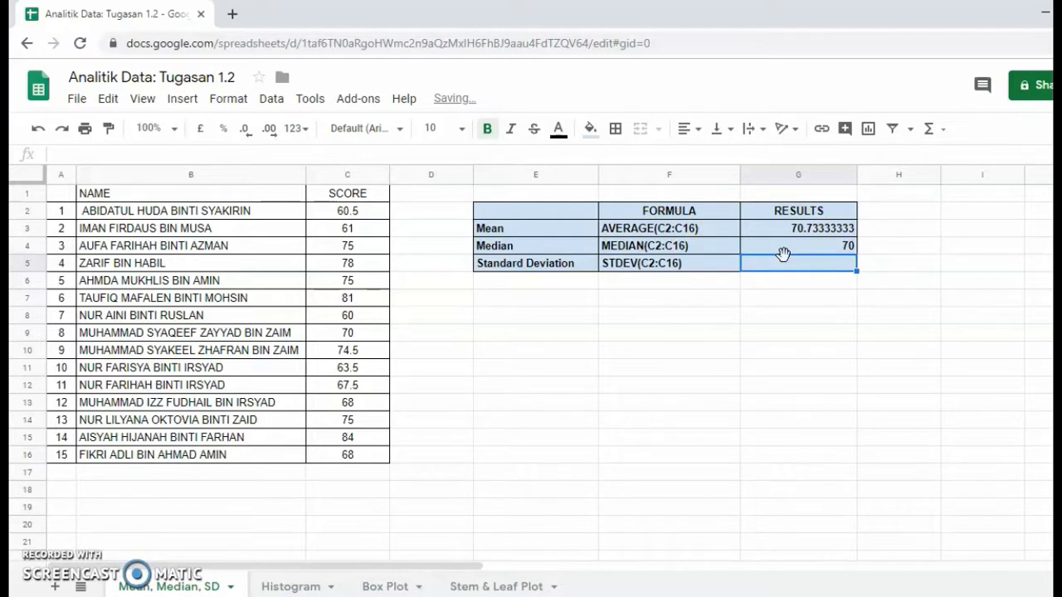
text(=)
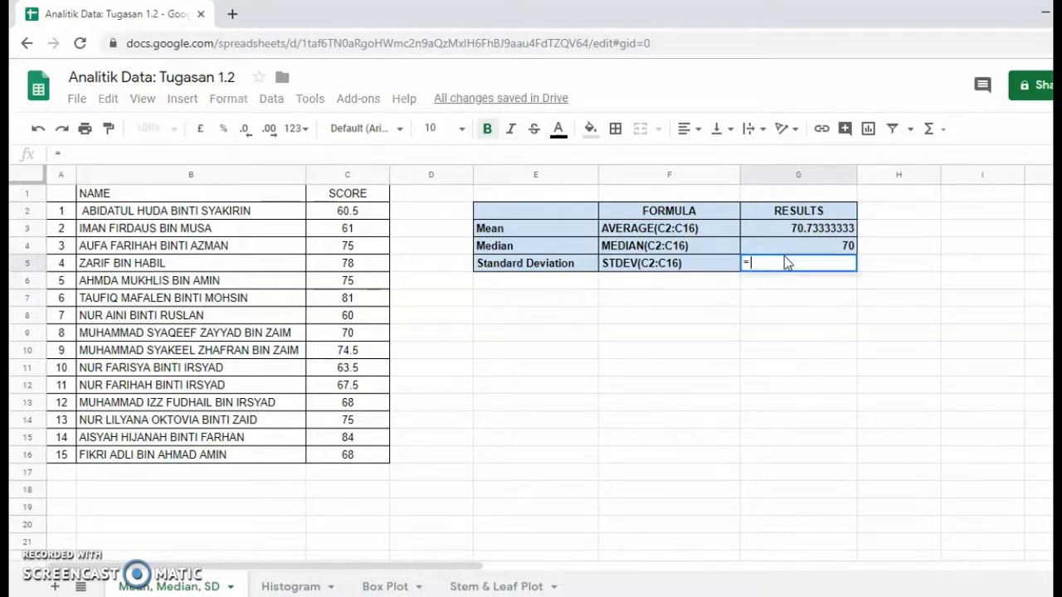
text(ST)
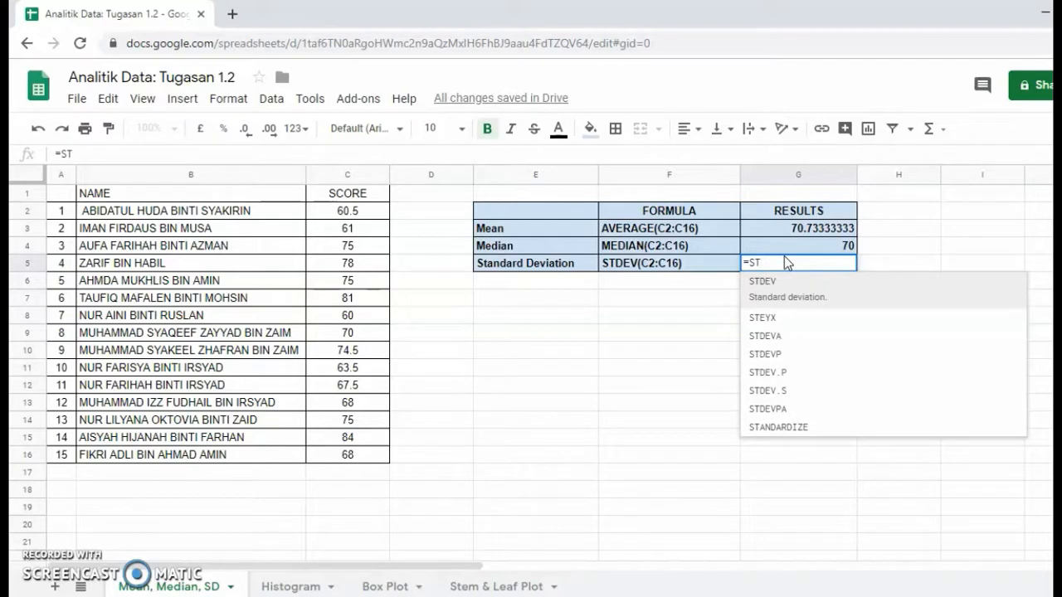
click(821, 288)
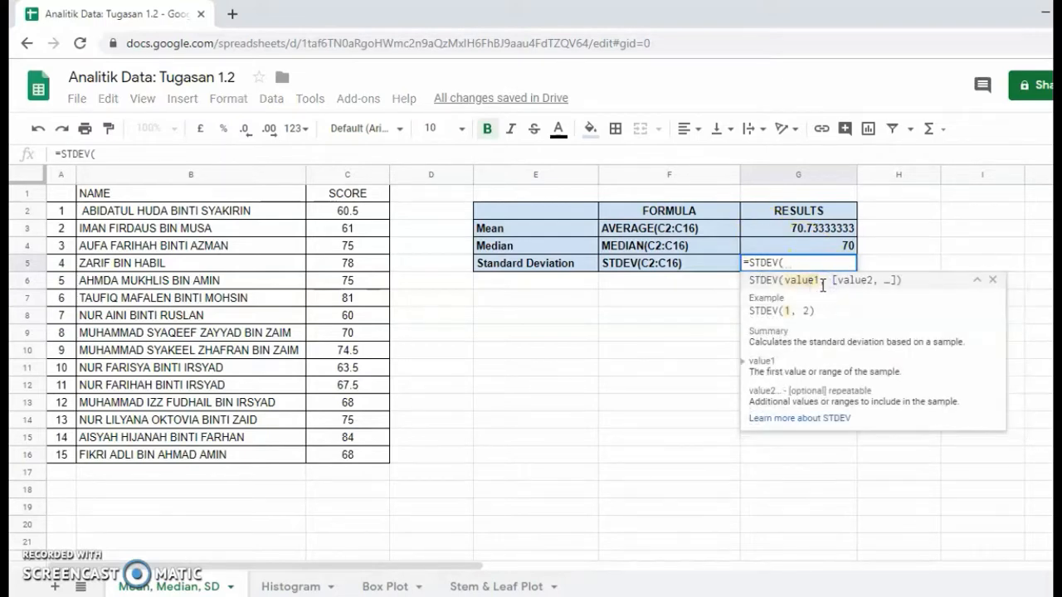
click(379, 210)
drag(379, 210, 373, 453)
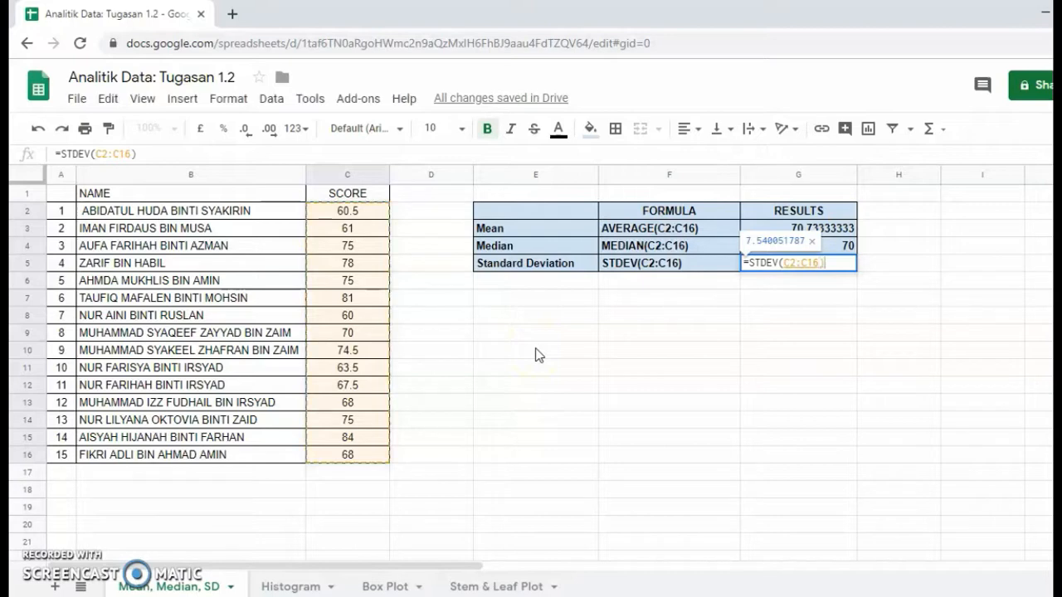
text())
key(Return)
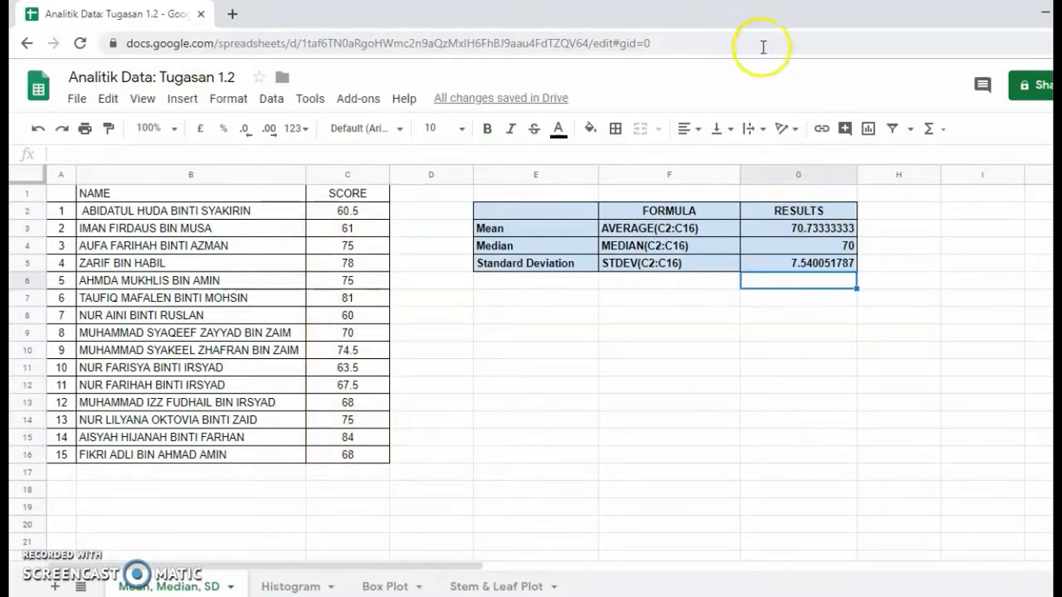
Insert a chart of the scores in C3:C12 on the Histogram sheet
click(27, 559)
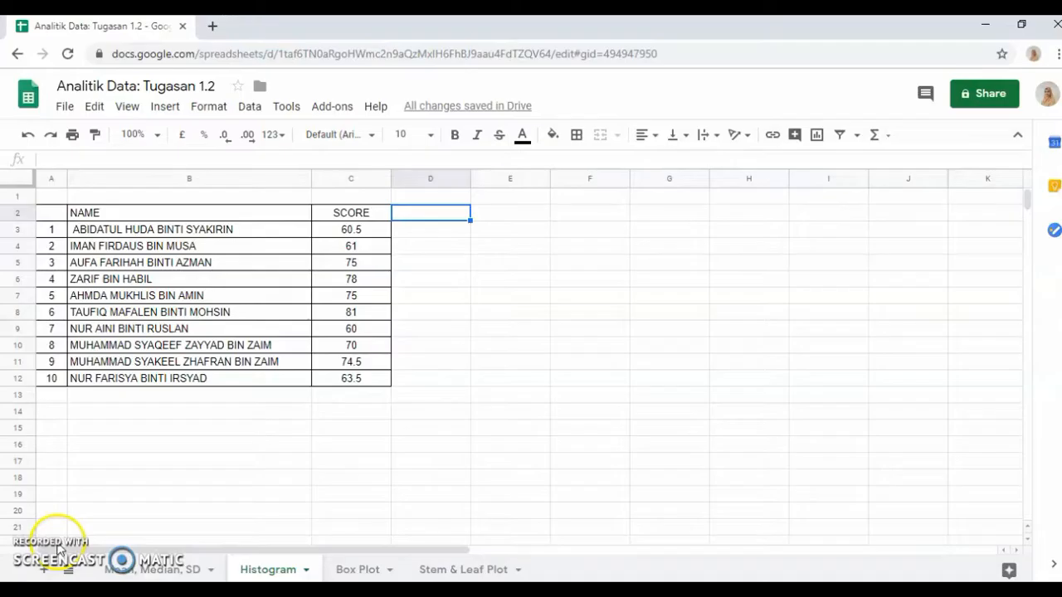
click(378, 231)
drag(376, 240, 367, 379)
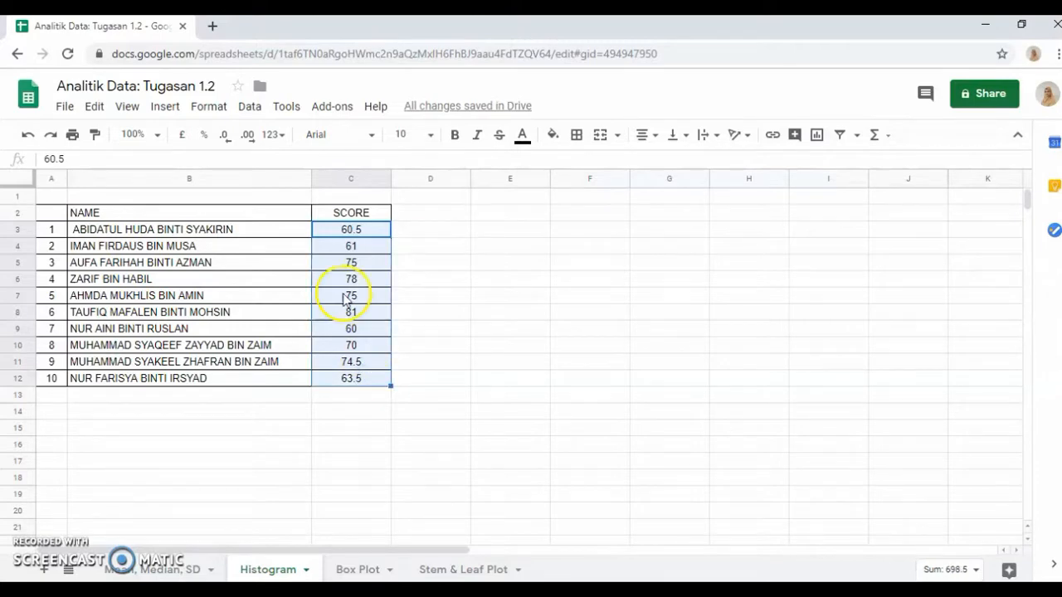
click(163, 108)
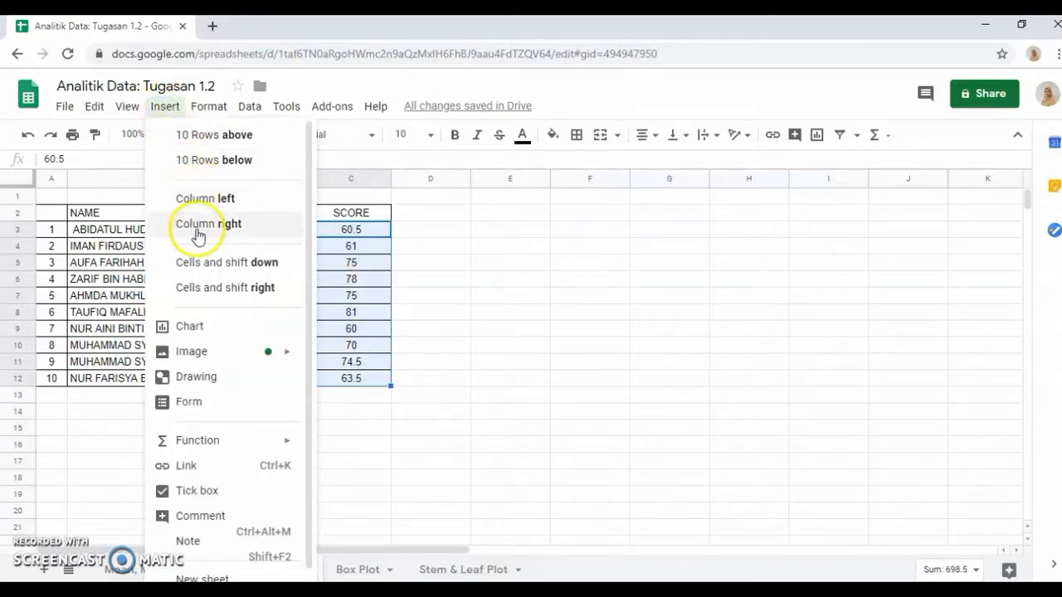
click(199, 326)
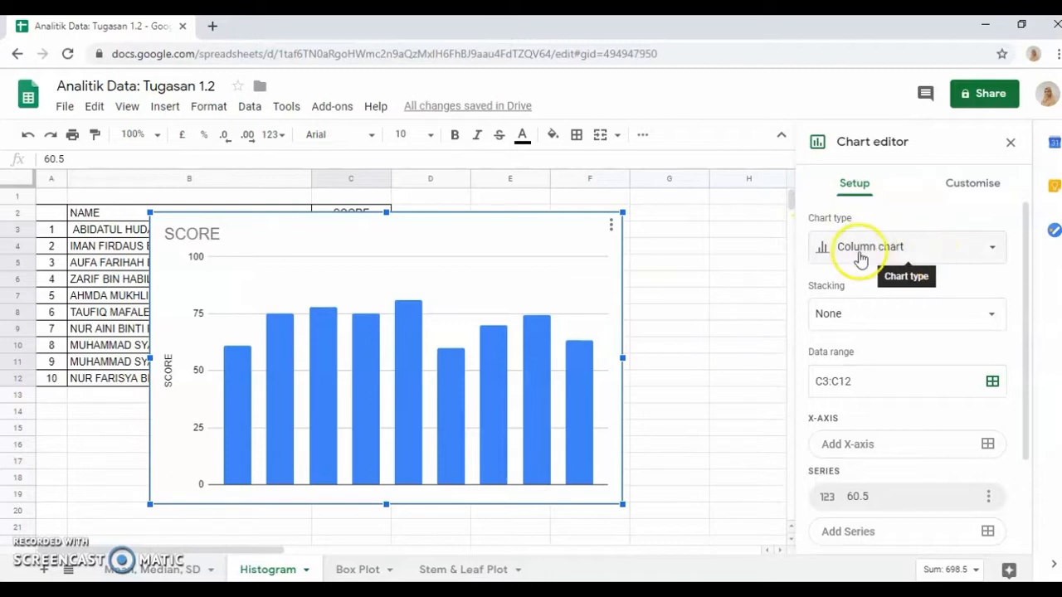
Change the type of the score chart from a column chart to Histogram chart
click(990, 250)
drag(1029, 307, 1022, 486)
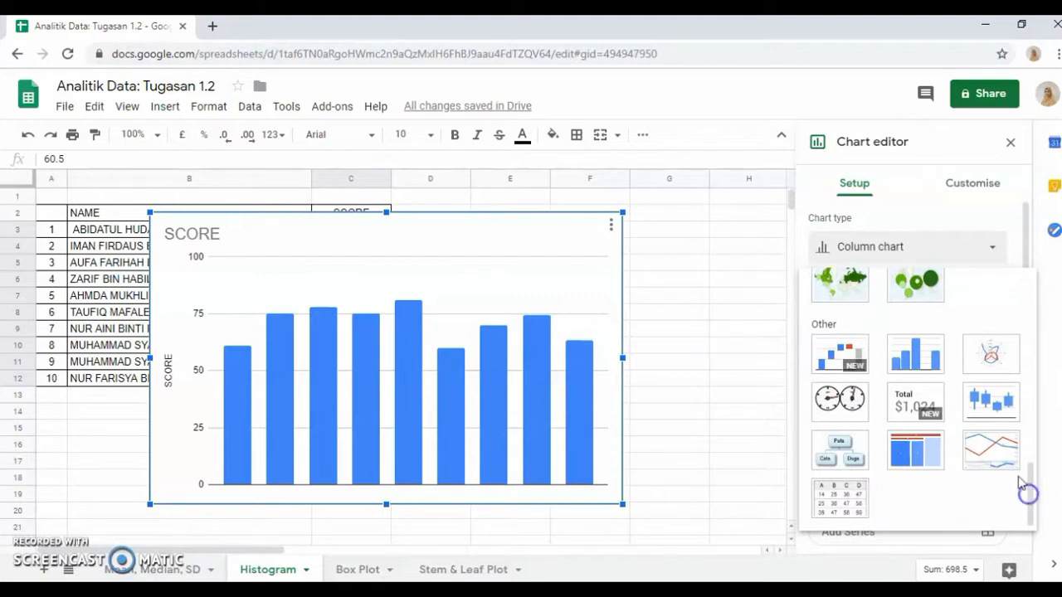
click(912, 350)
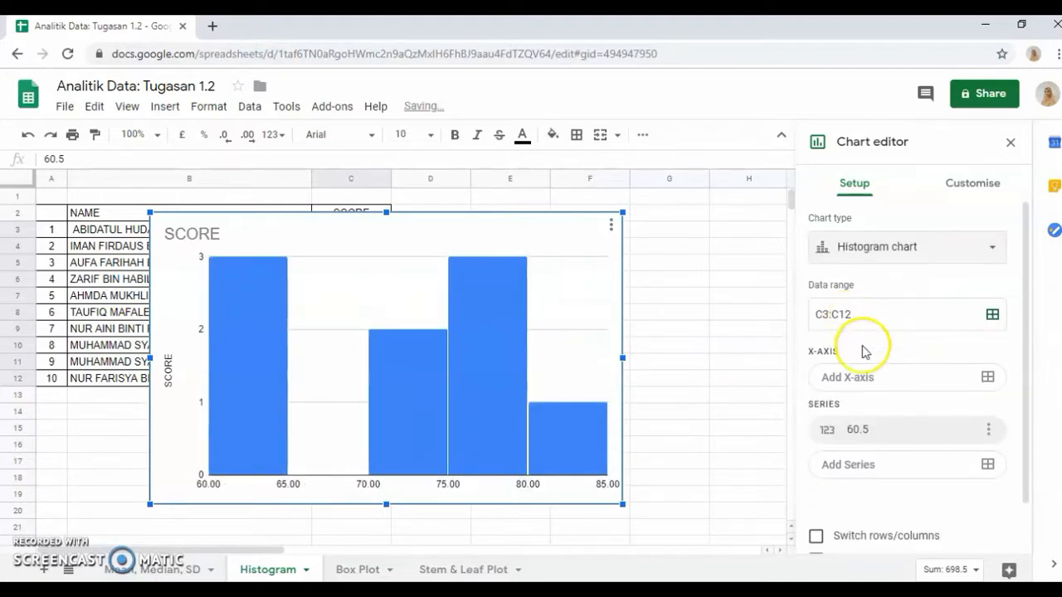
scroll(888, 343, down, 2)
scroll(995, 234, up, 2)
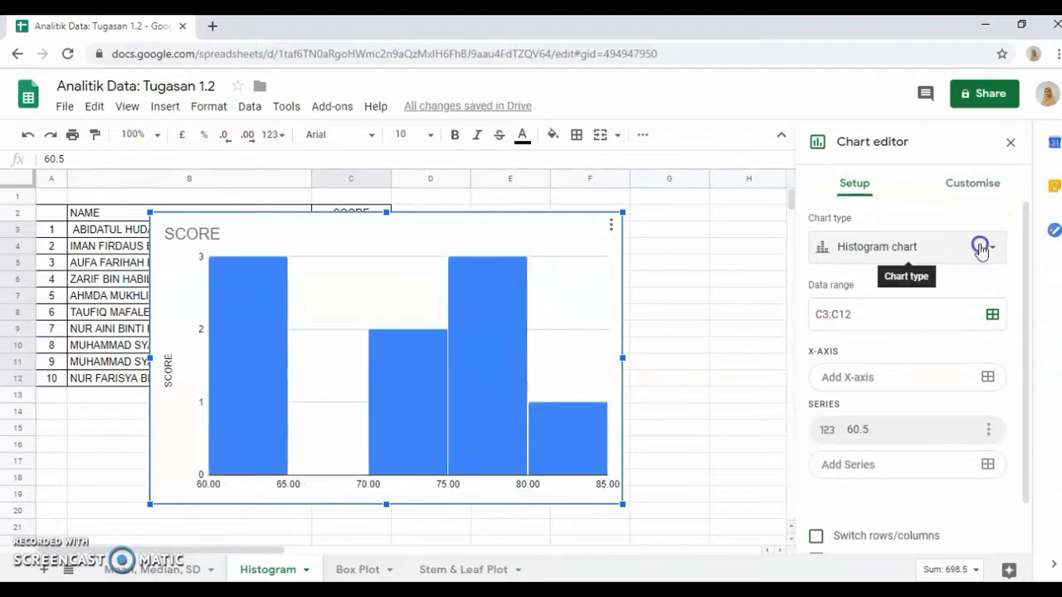
click(981, 246)
scroll(953, 364, down, 1)
scroll(954, 365, down, 3)
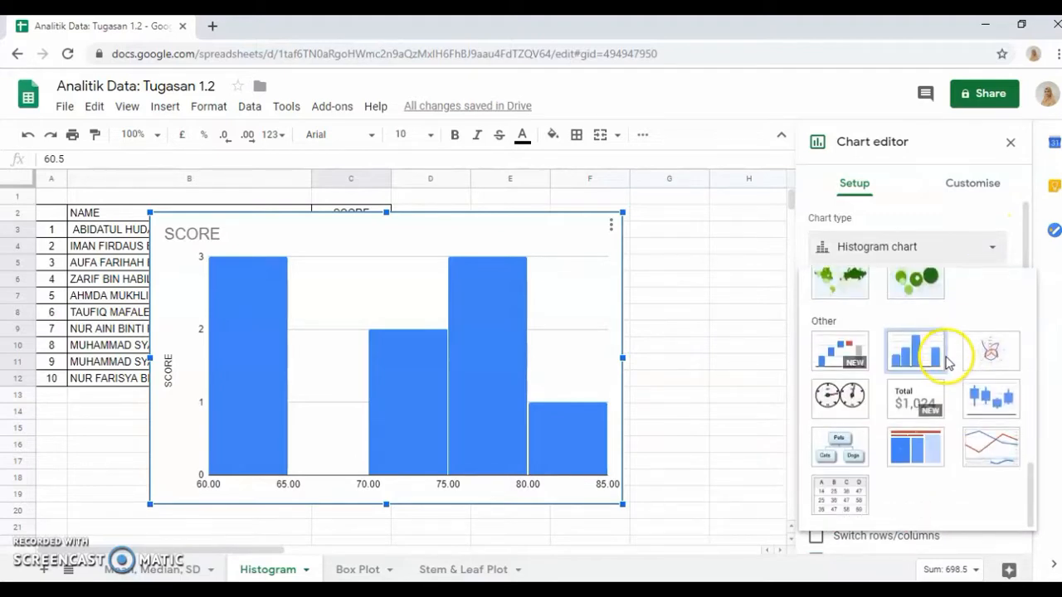
click(924, 363)
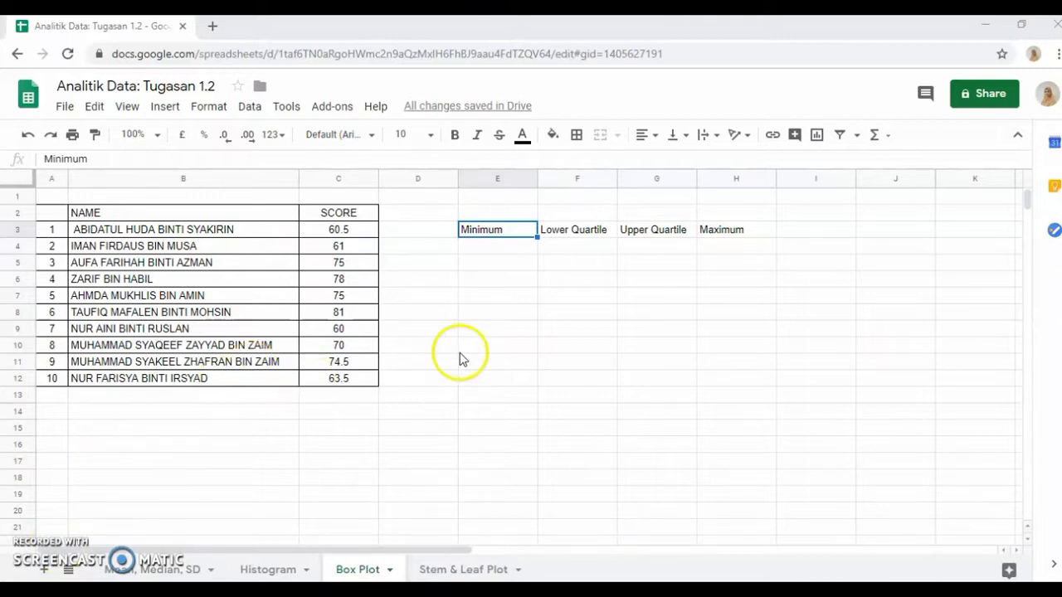
click(593, 229)
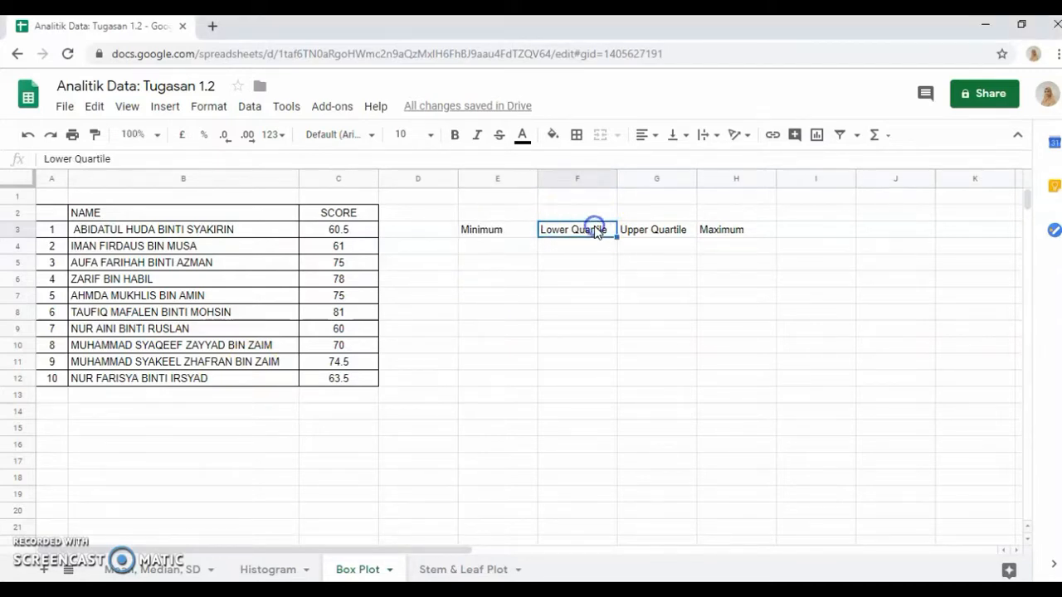
click(687, 230)
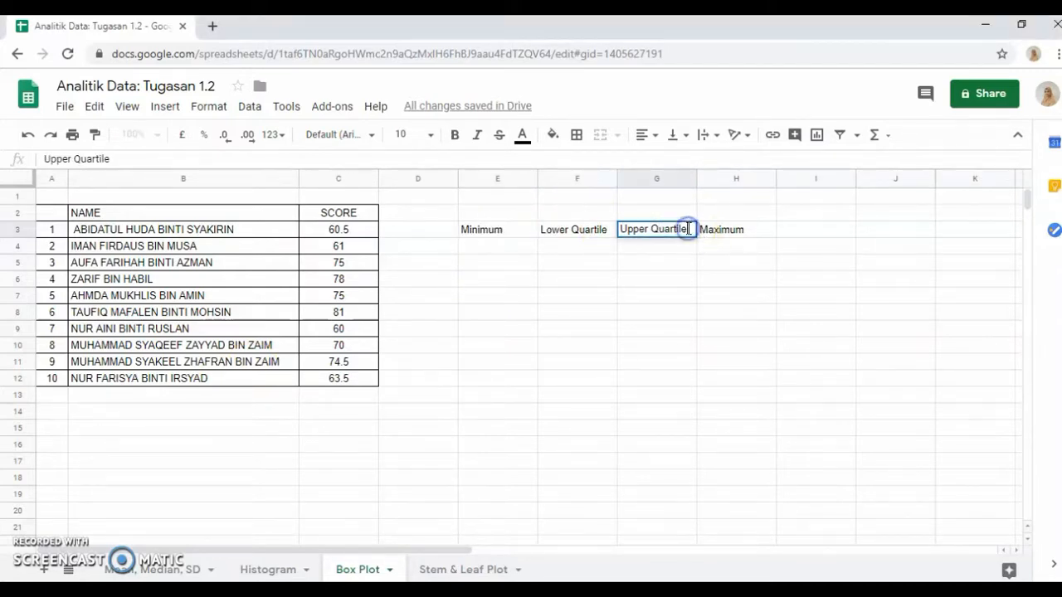
click(635, 253)
click(512, 246)
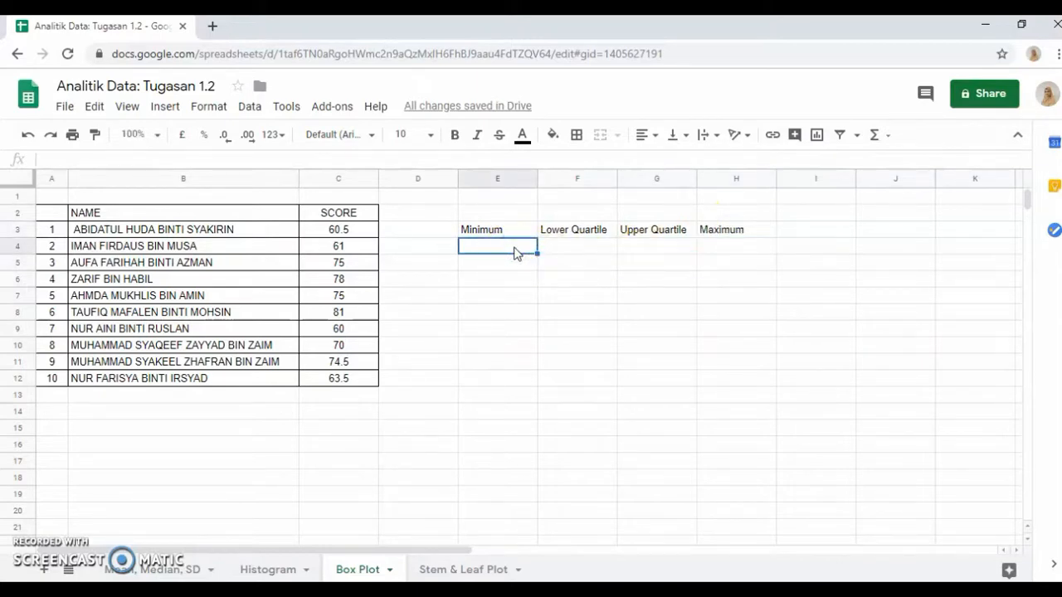
click(571, 230)
click(656, 231)
click(485, 230)
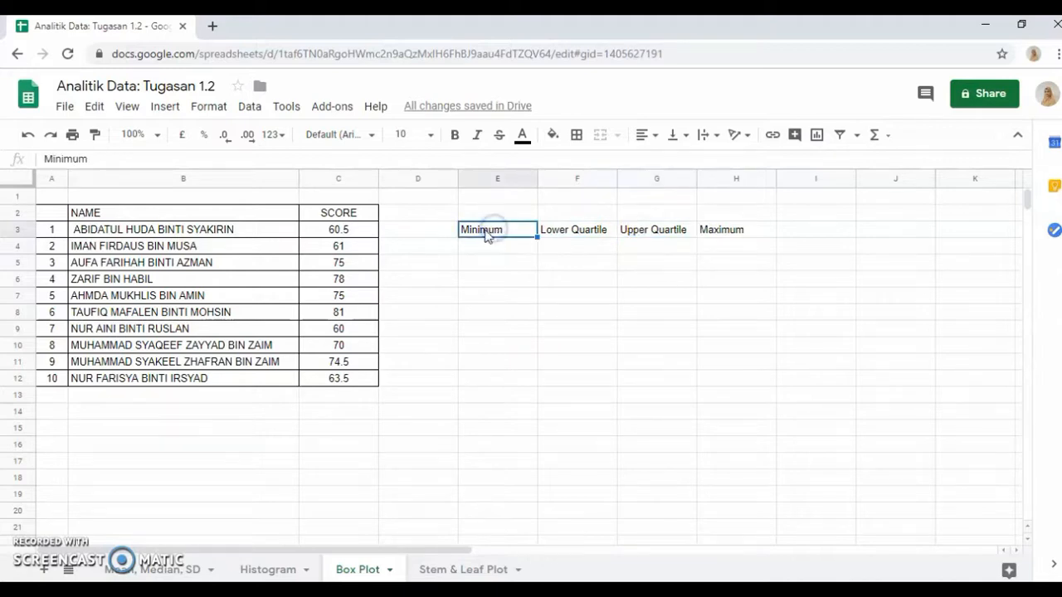
Calculate the minimum score on the Box Plot sheet in cell E4 with the formula =MIN(C3:C12)
click(491, 249)
text(=)
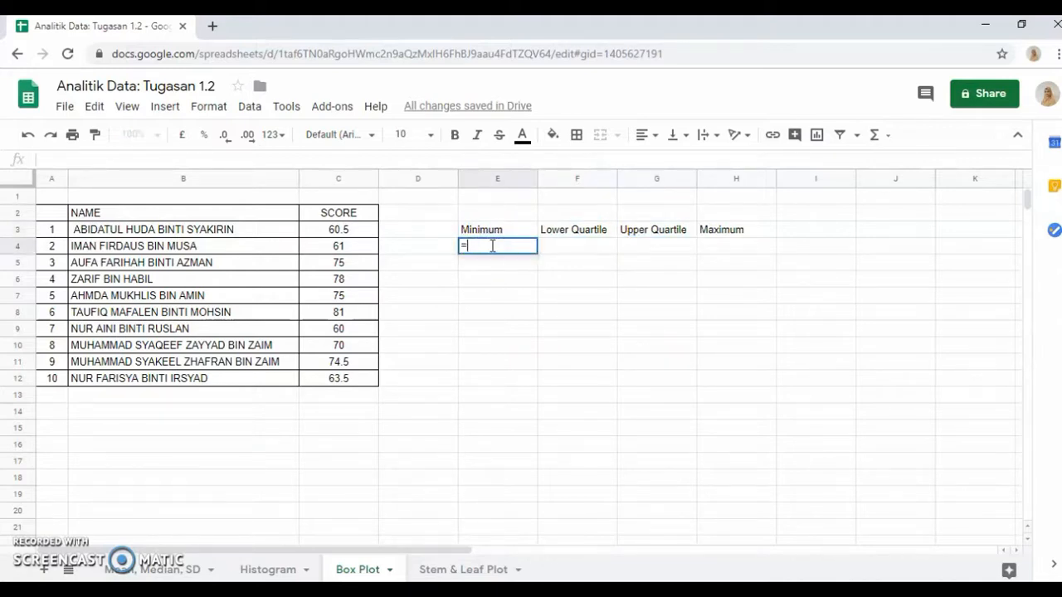
text(min)
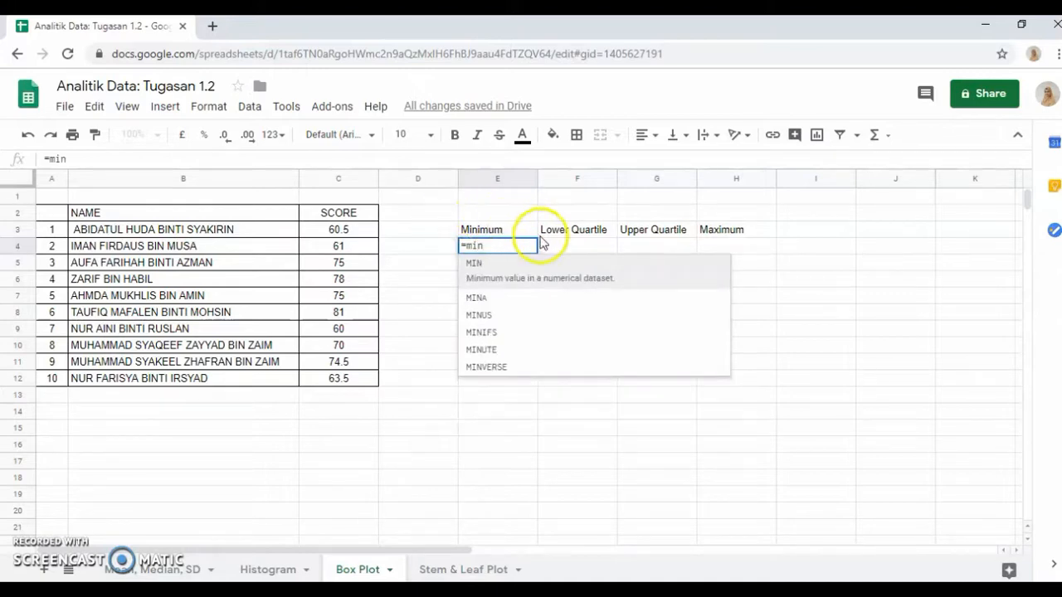
click(622, 279)
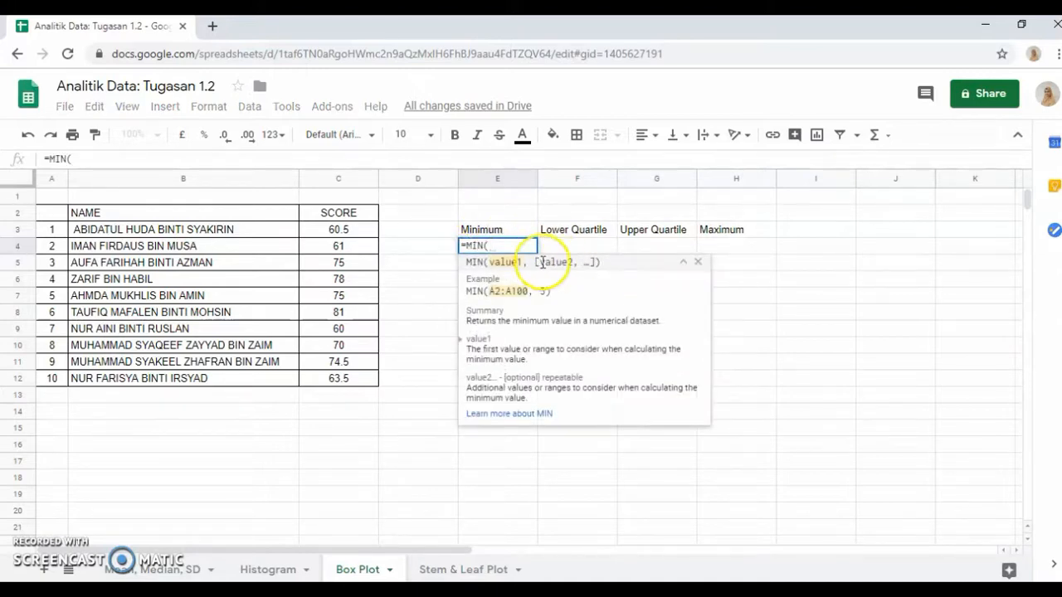
drag(367, 230, 358, 377)
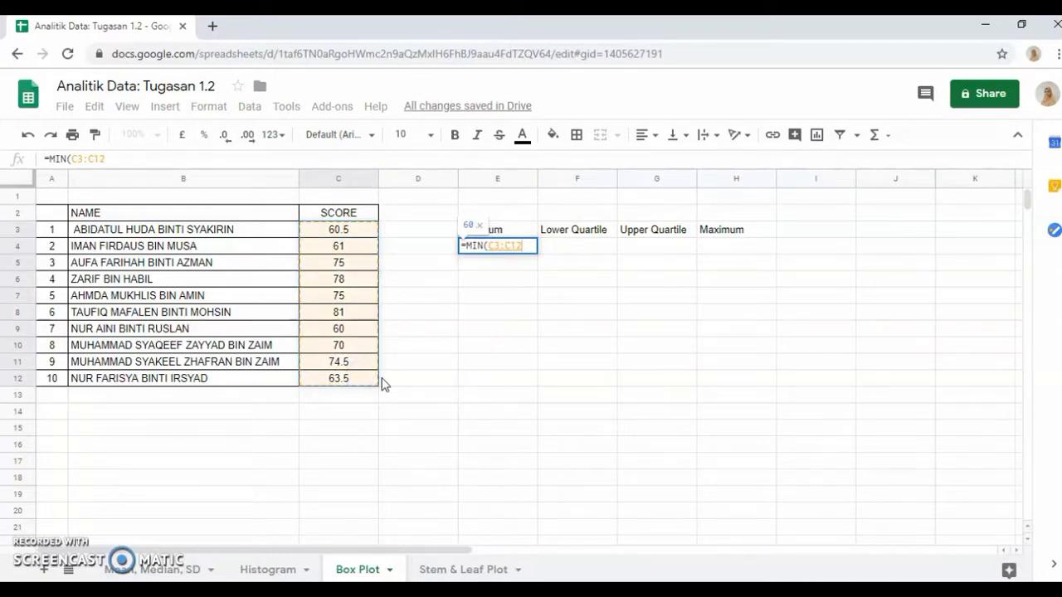
text())
key(Return)
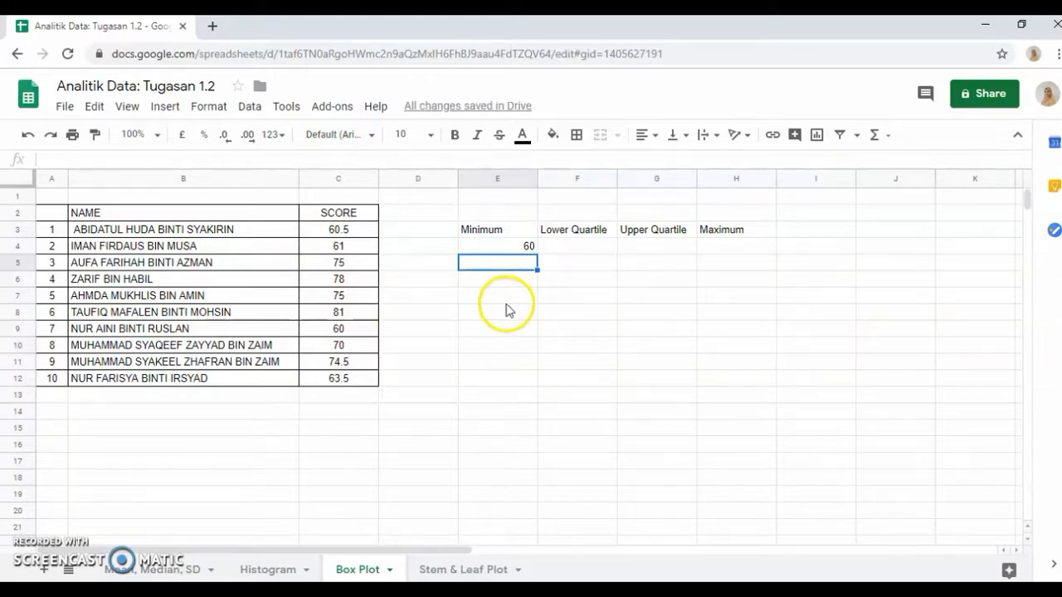
Calculate the lower quartile of the scores in cell F4 with the formula =QUARTILE(C3:C12,1)
click(578, 250)
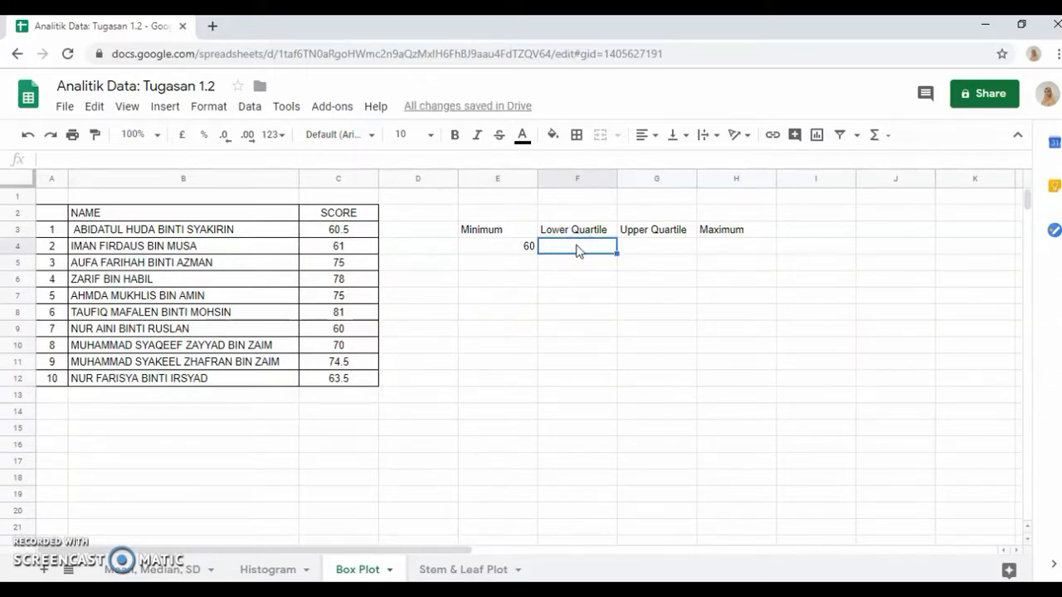
text(=)
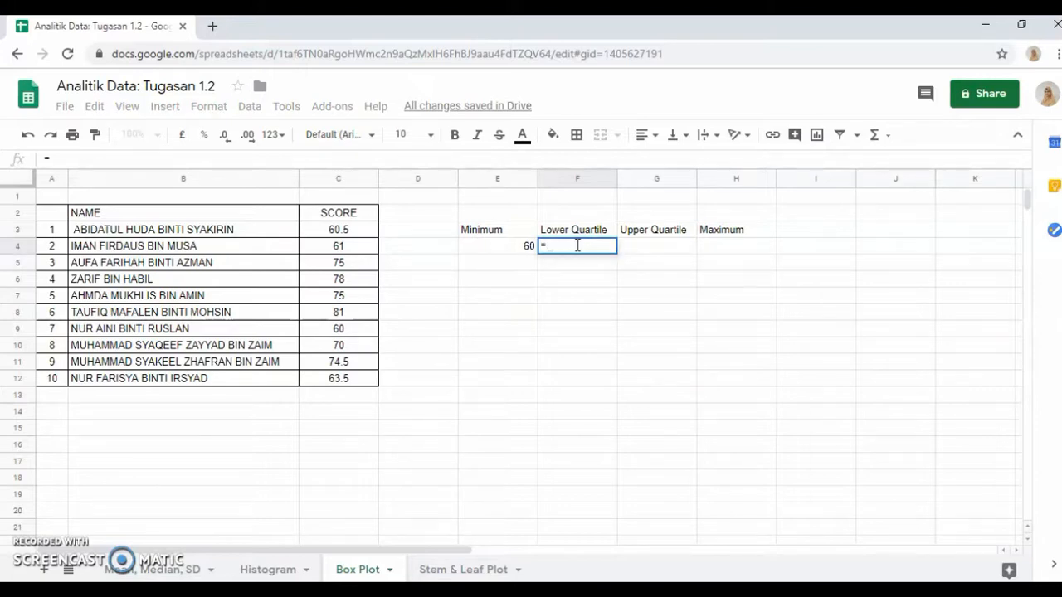
text(quar)
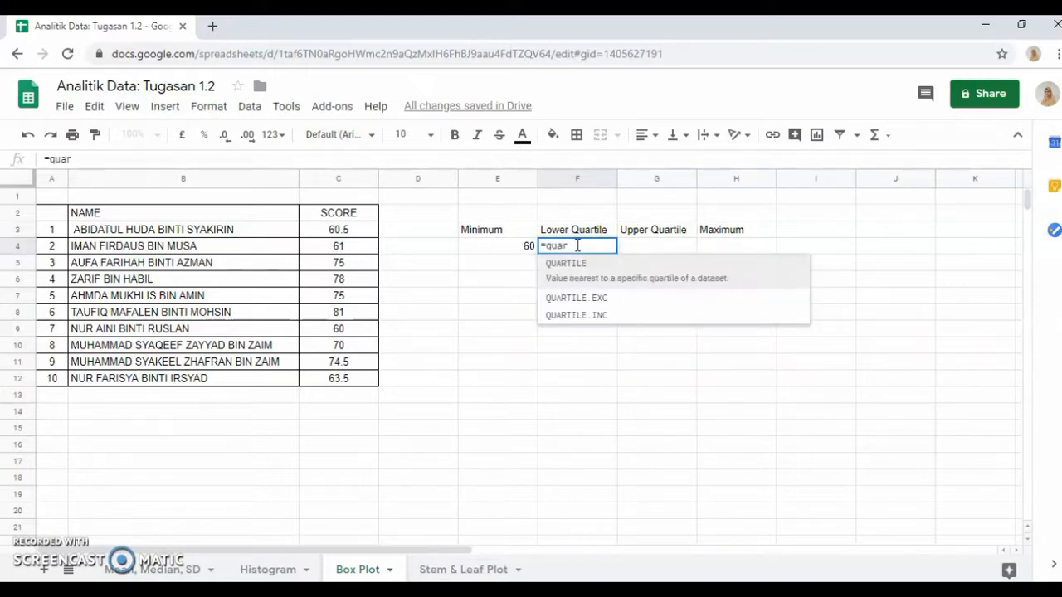
click(656, 267)
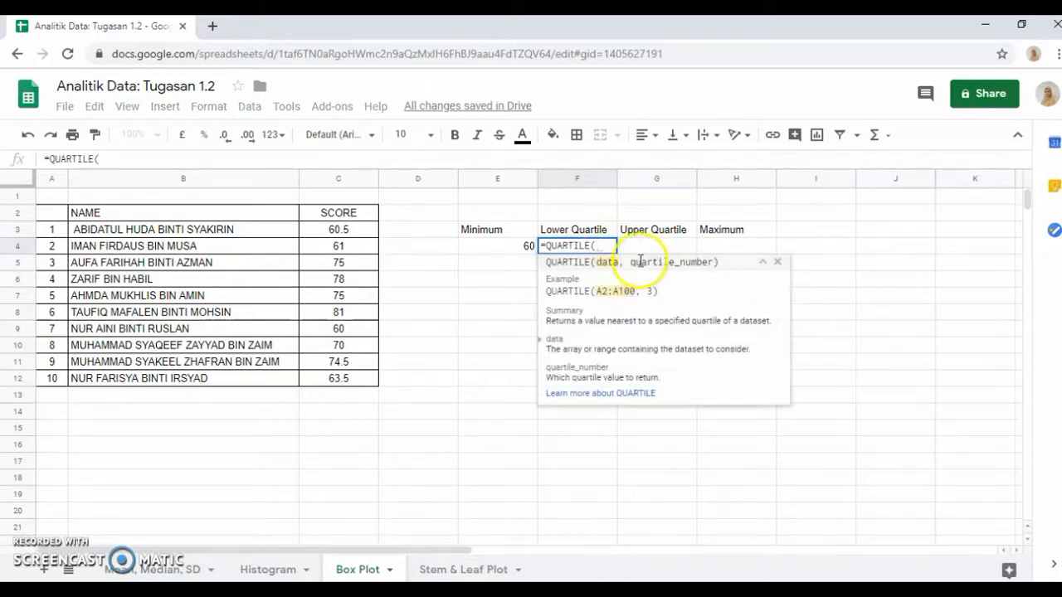
drag(351, 229, 351, 378)
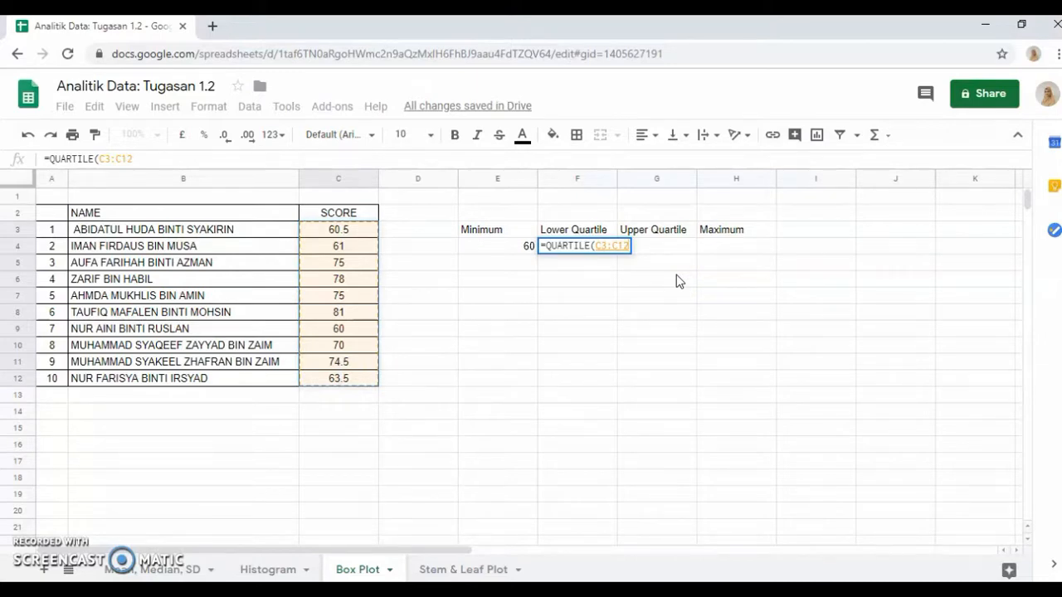
text(,)
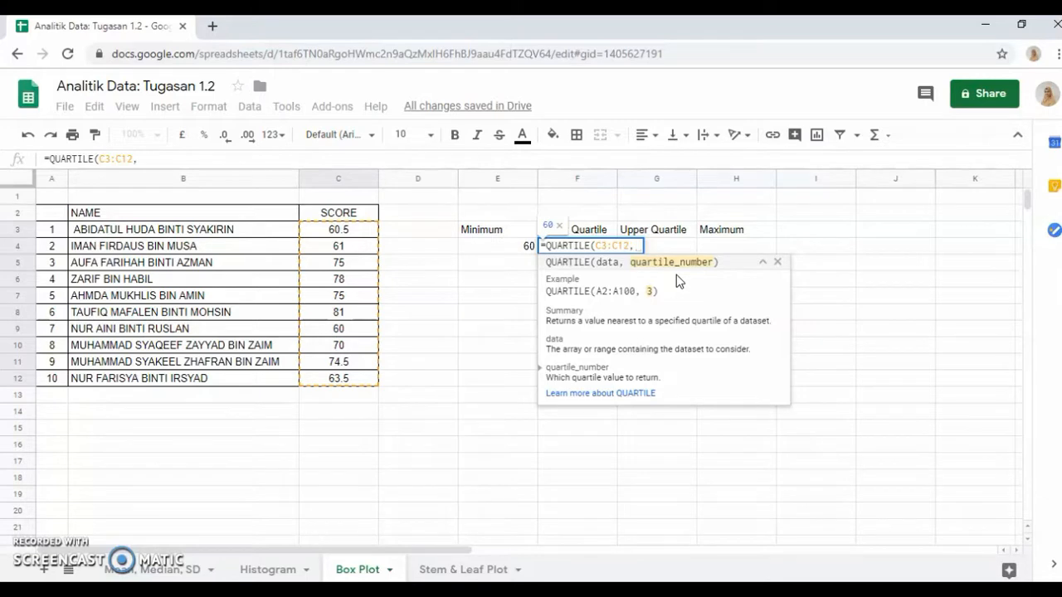
text(1)
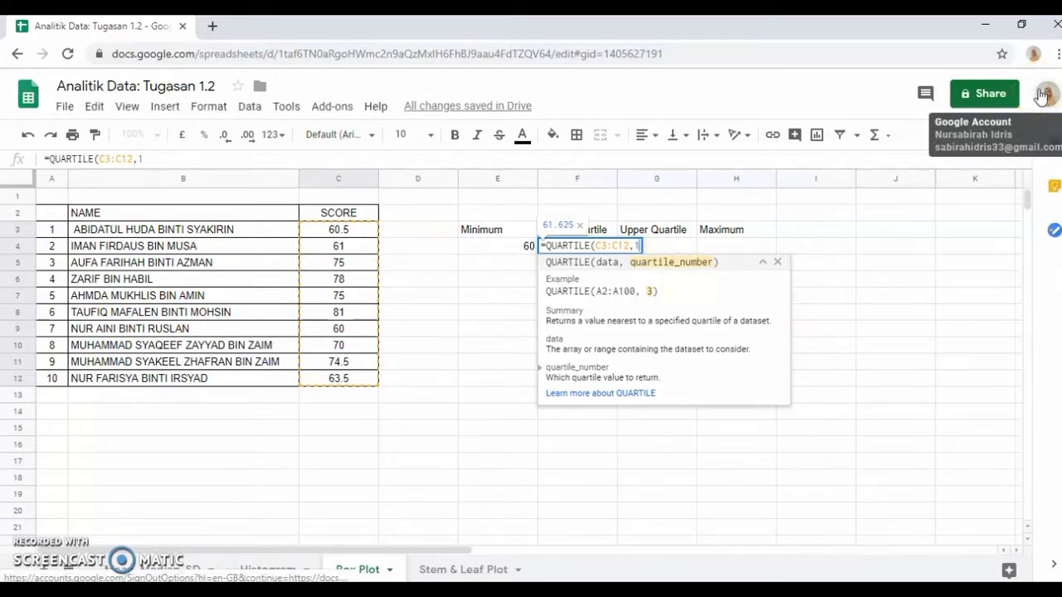
text())
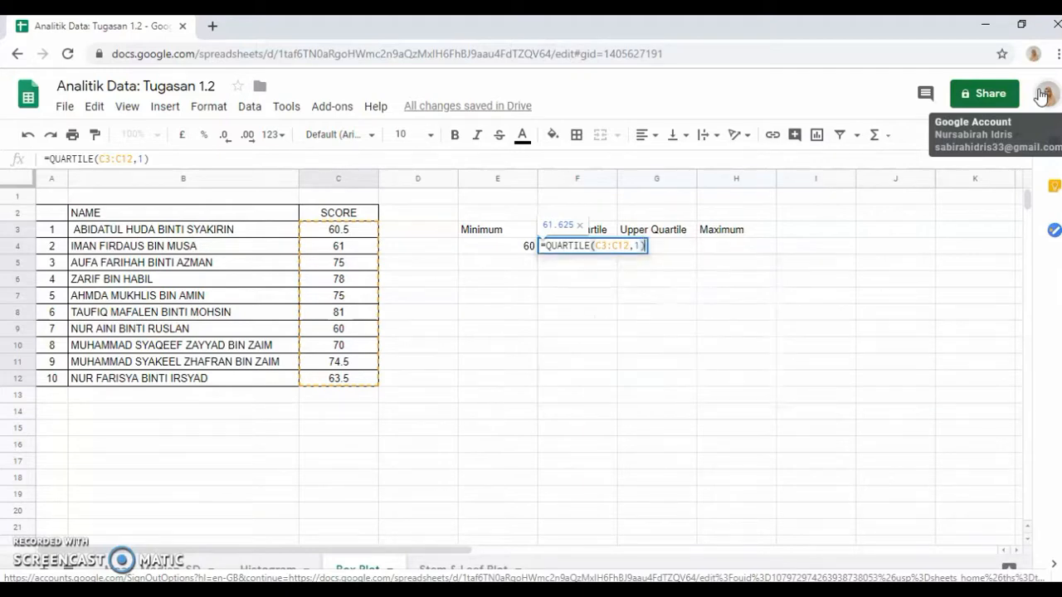
key(Return)
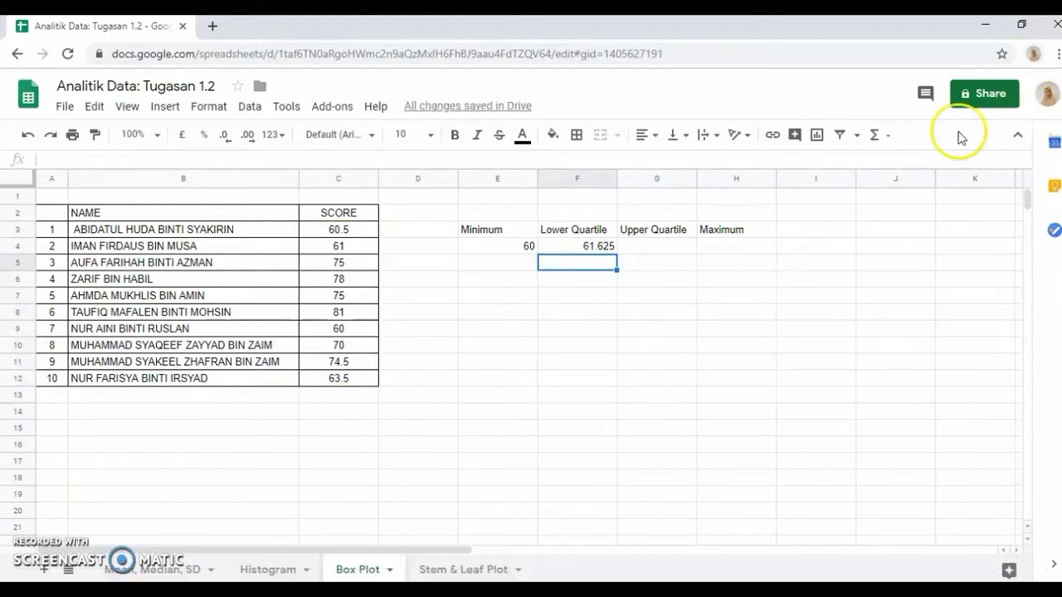
Calculate the upper quartile of the scores in cell G4 with the formula =QUARTILE(C3:C12,3)
click(668, 247)
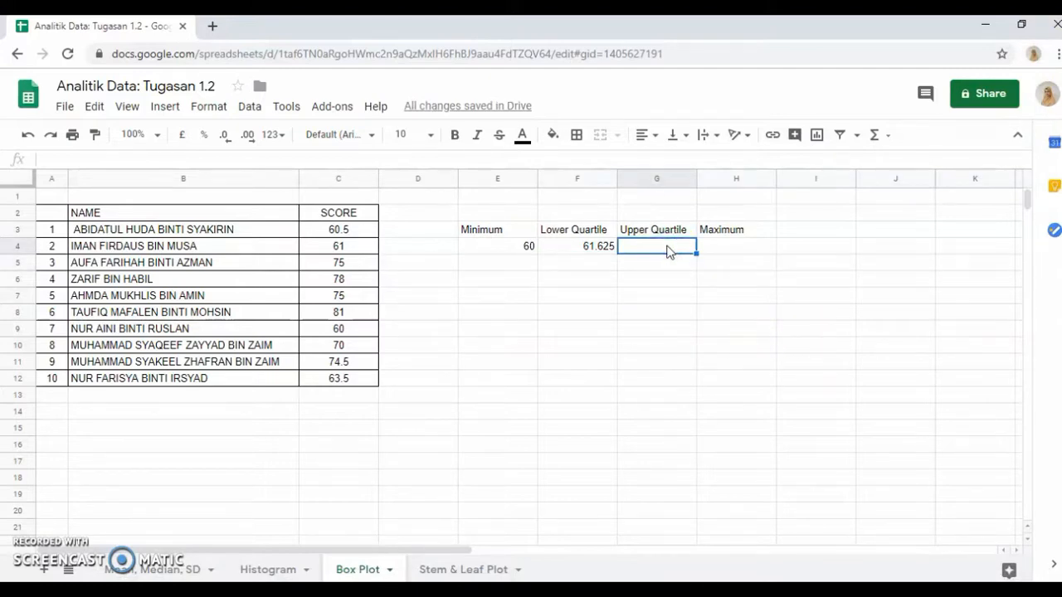
text(=)
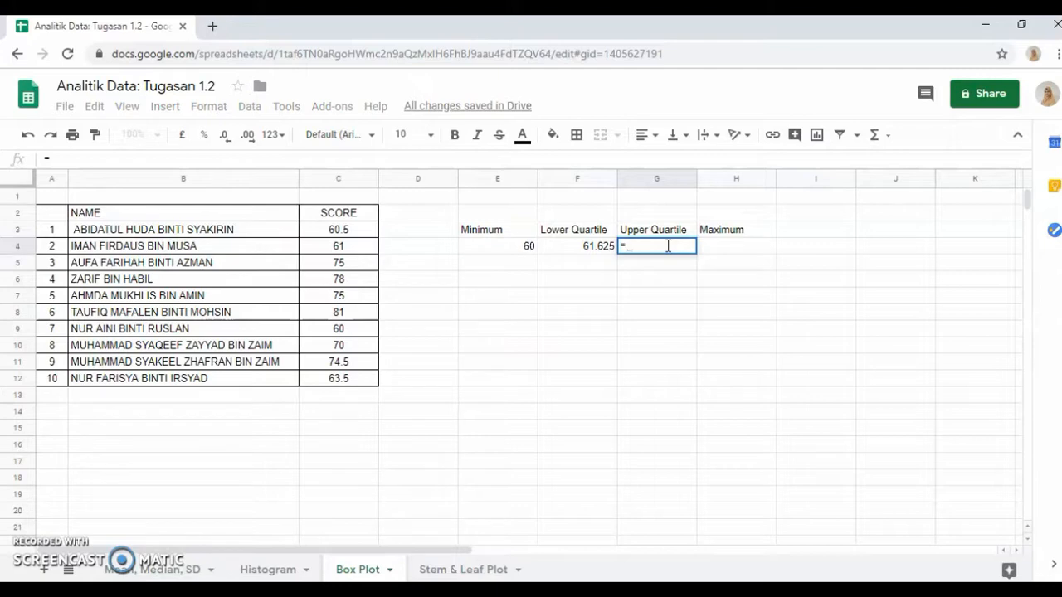
text(qua)
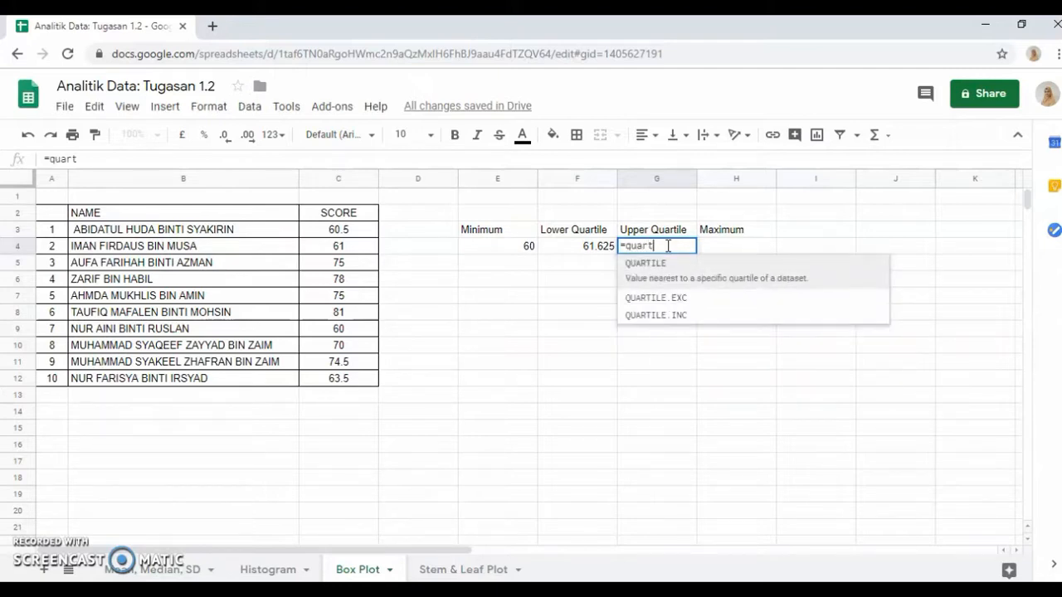
text(rt)
click(693, 264)
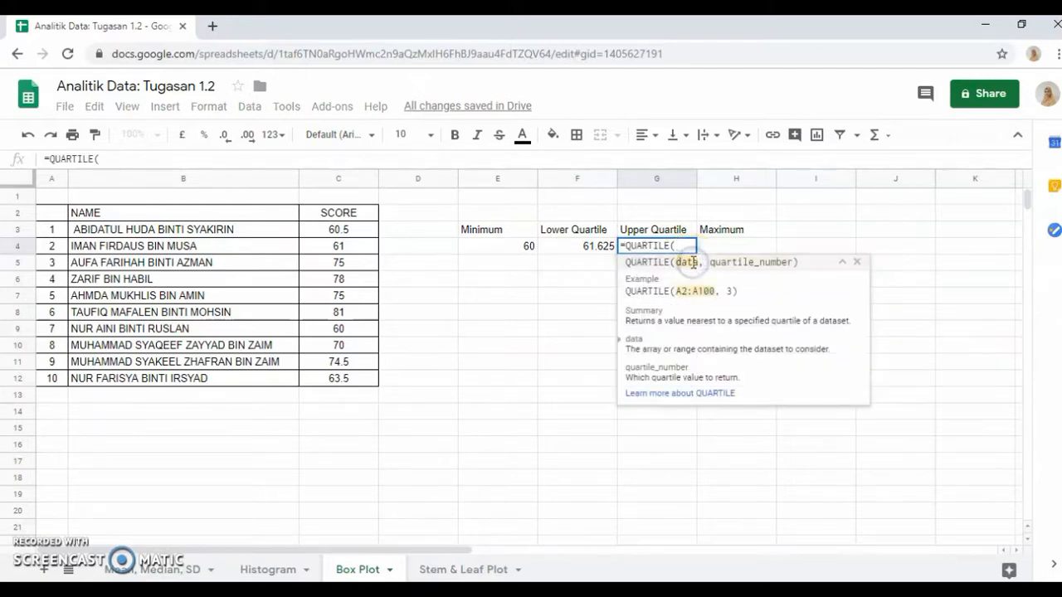
drag(358, 229, 344, 378)
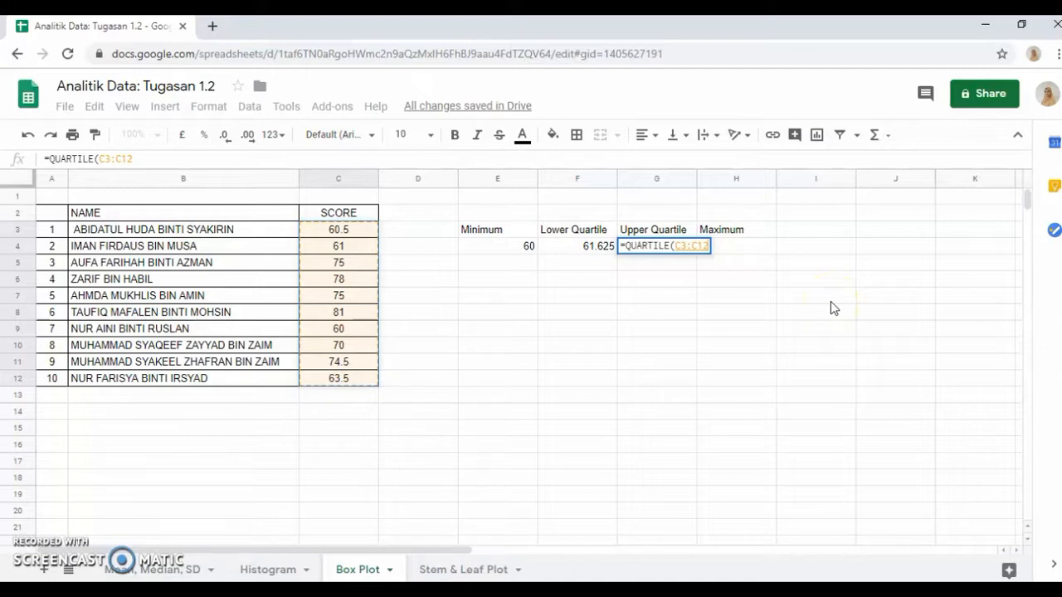
text(,)
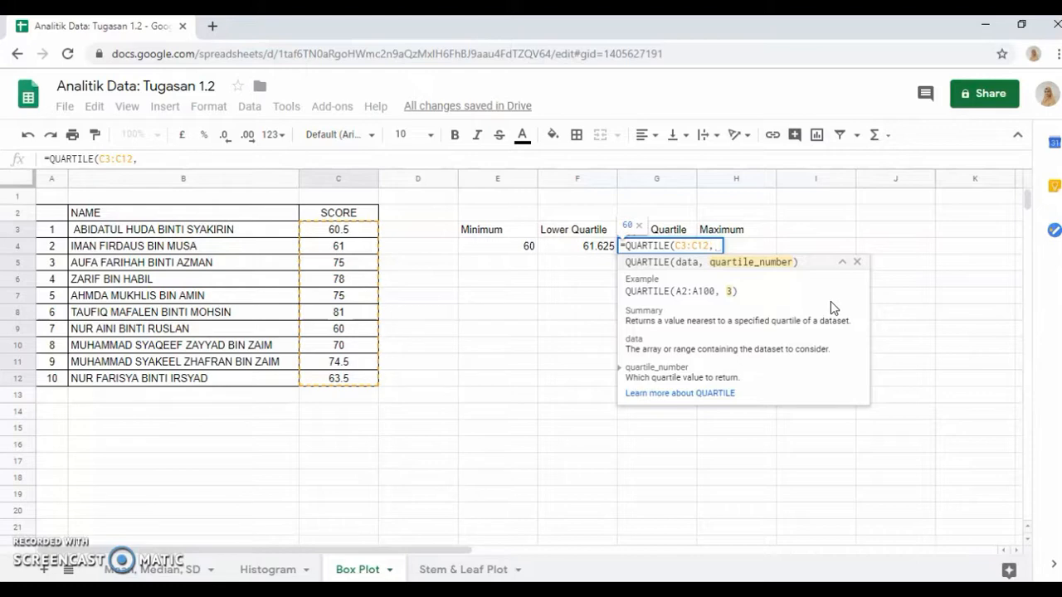
text(3)
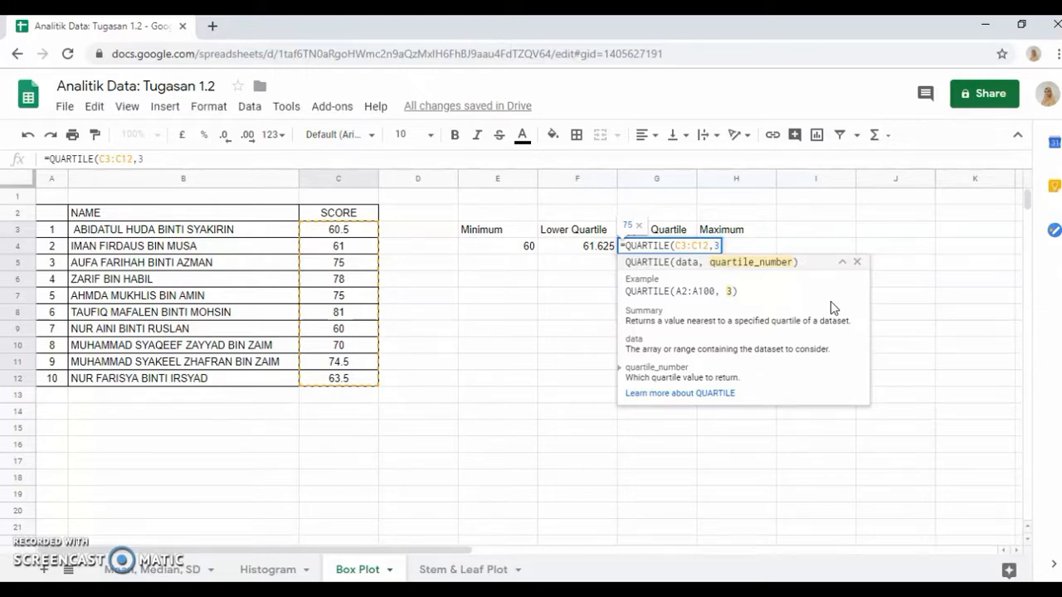
text())
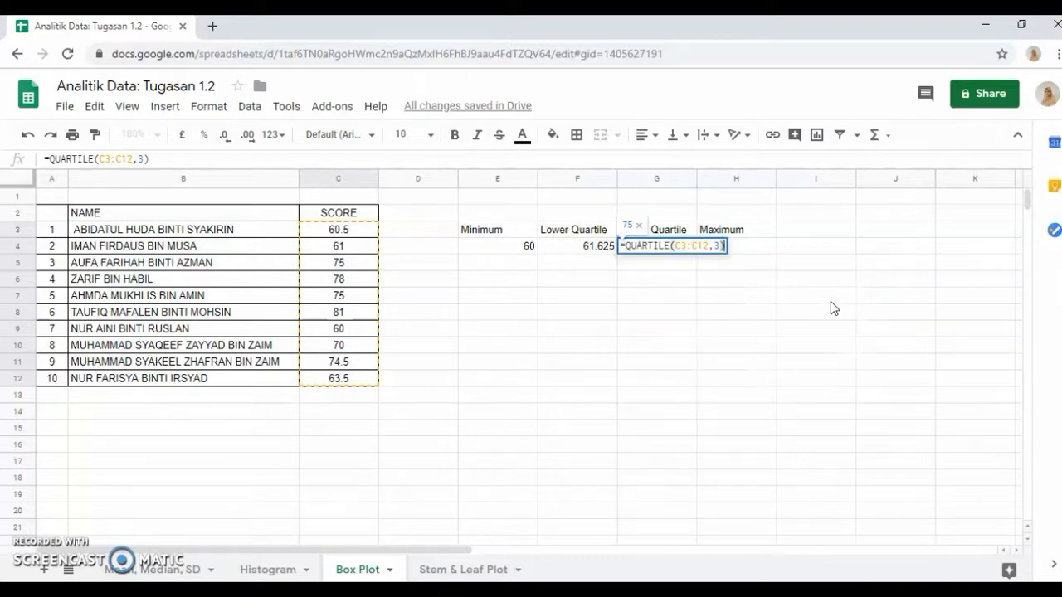
key(Return)
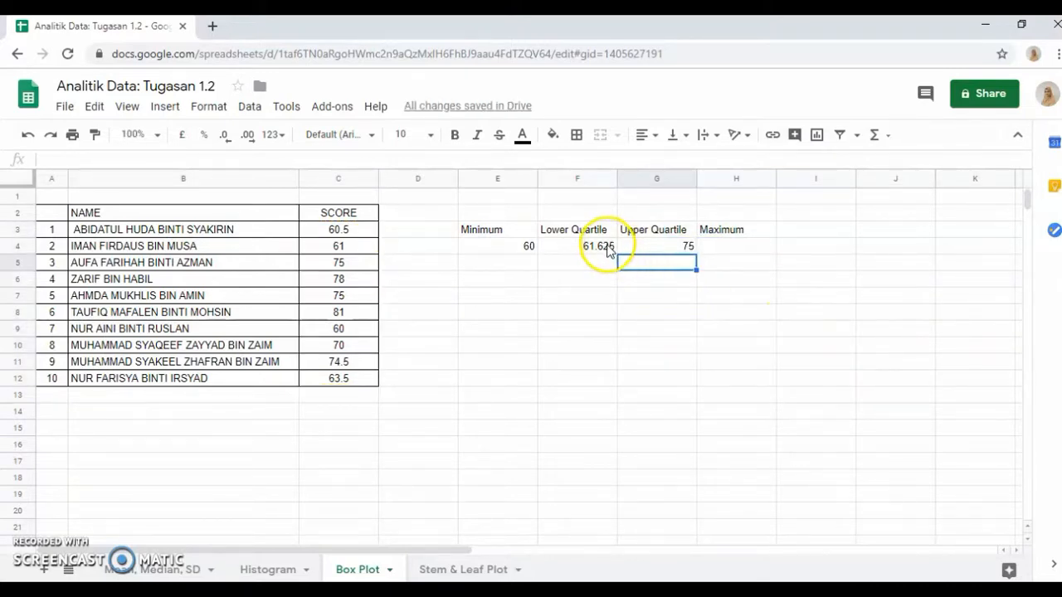
click(684, 247)
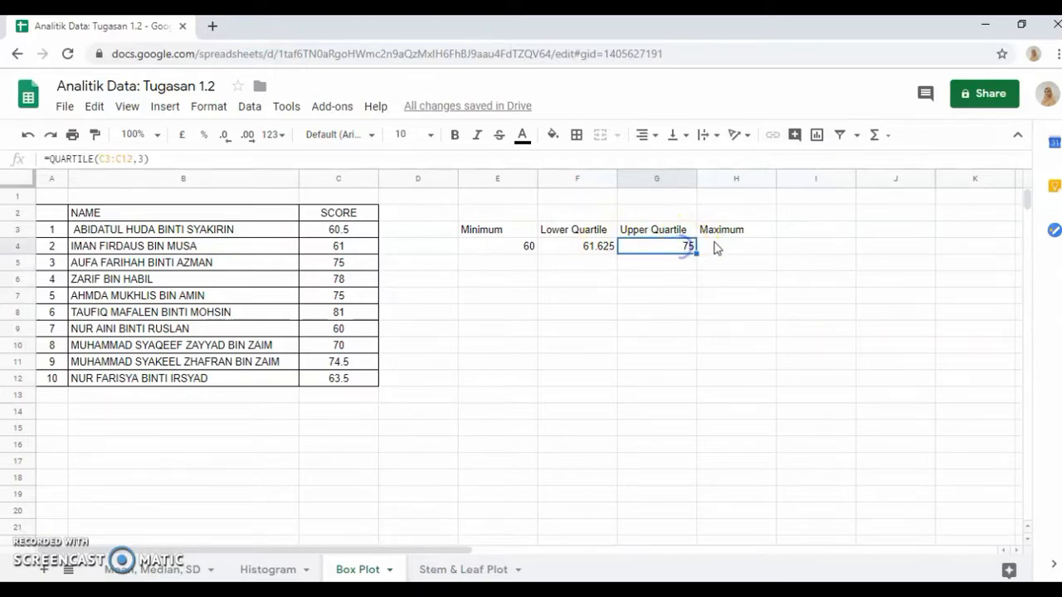
Calculate the maximum score in cell H4 with the formula =MAX(C3:C12)
click(718, 235)
click(720, 245)
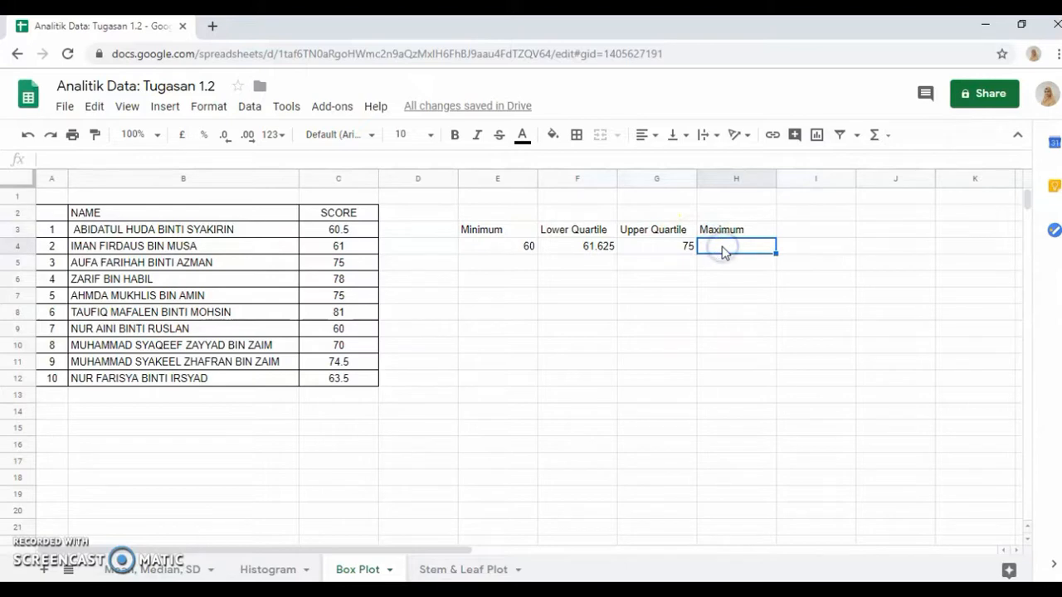
text(=max)
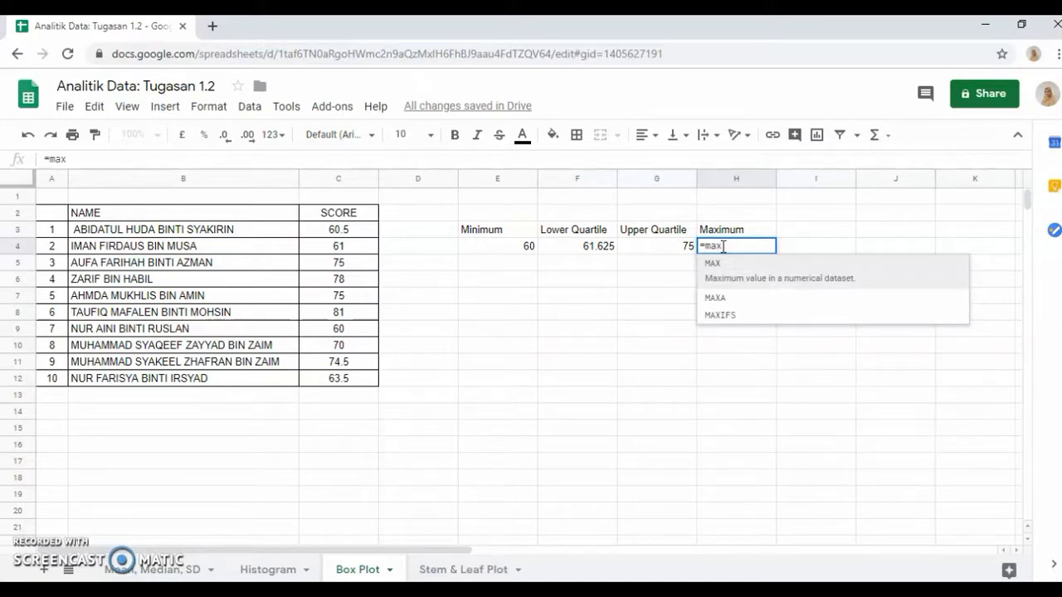
click(751, 263)
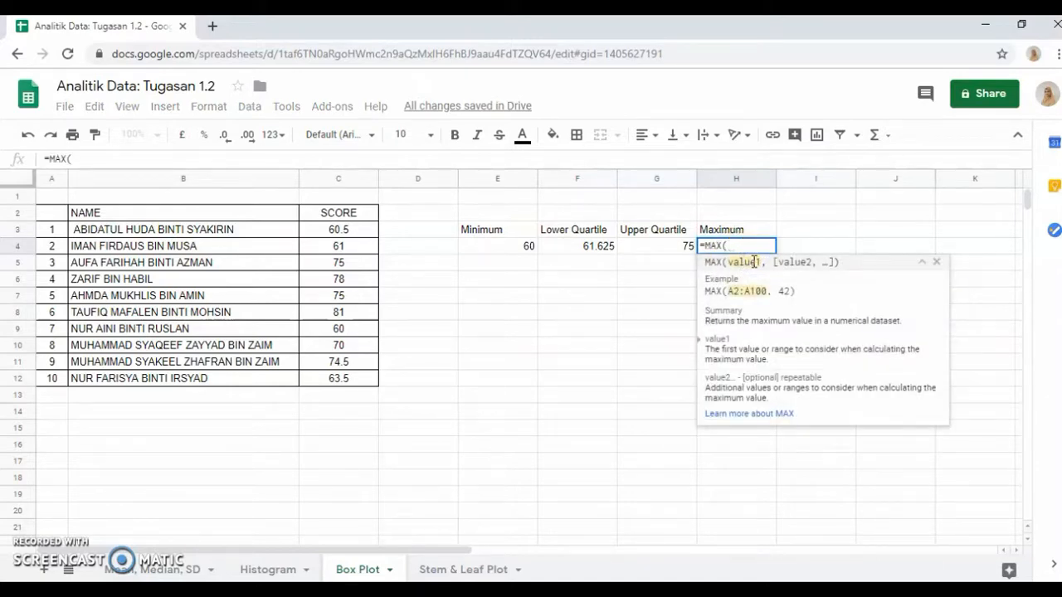
drag(324, 225, 330, 377)
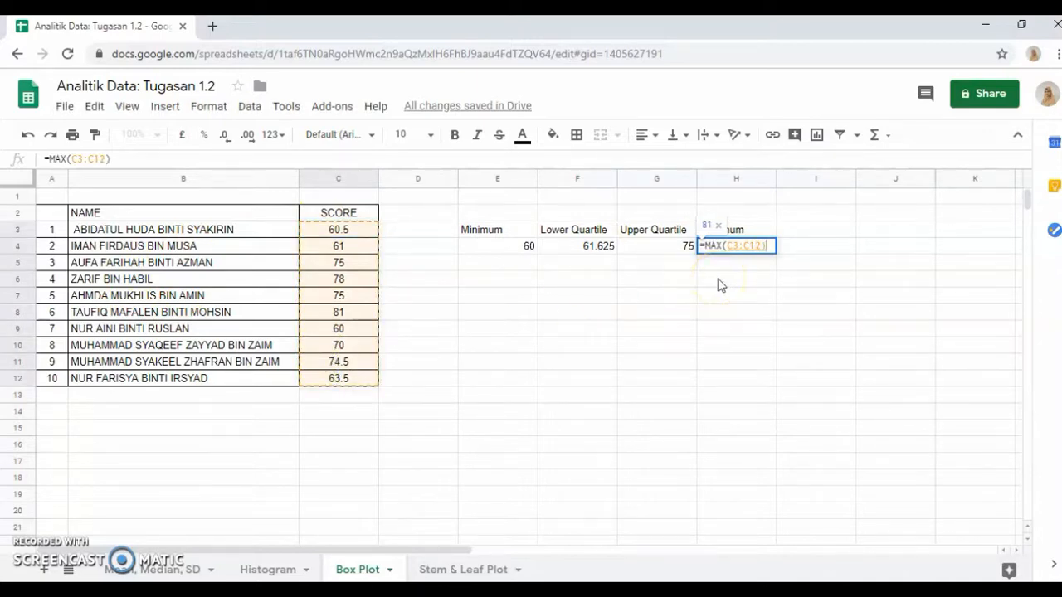
key(Return)
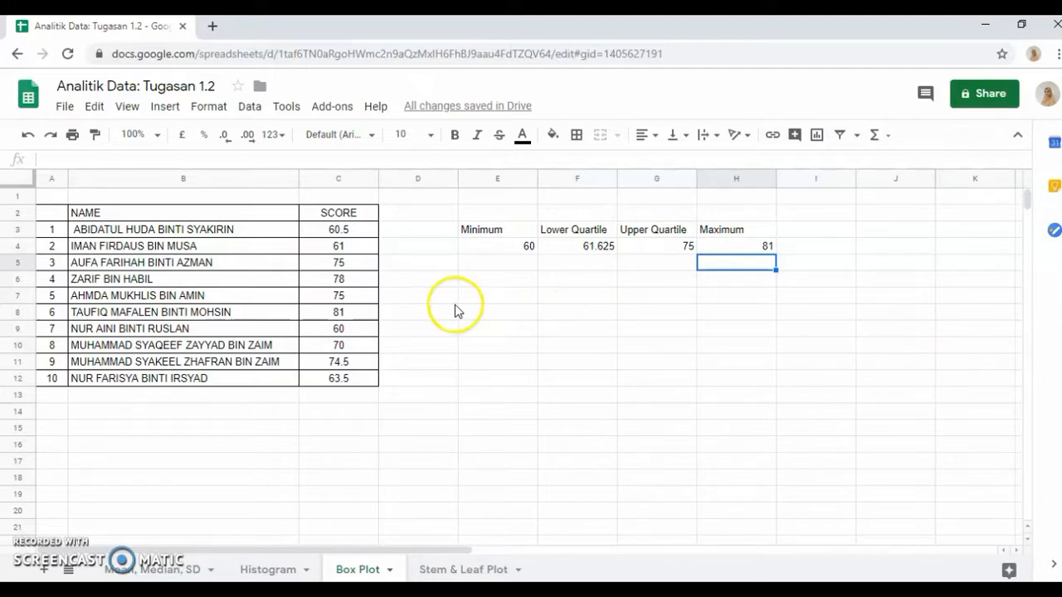
Label the row of calculated statistics by entering Data Set in cell D4
click(420, 246)
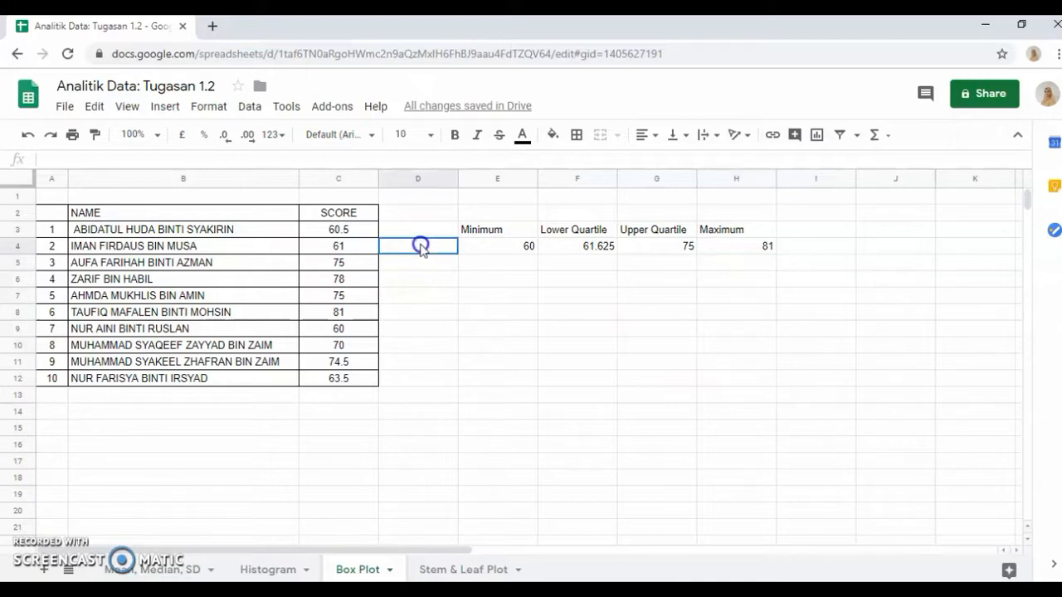
text(Dat)
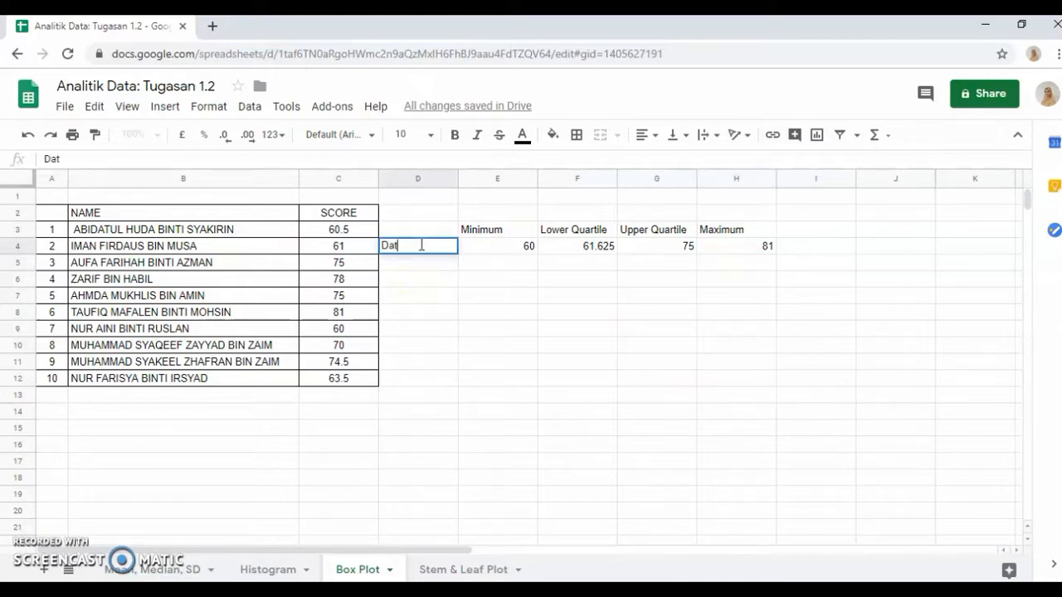
text(a Set)
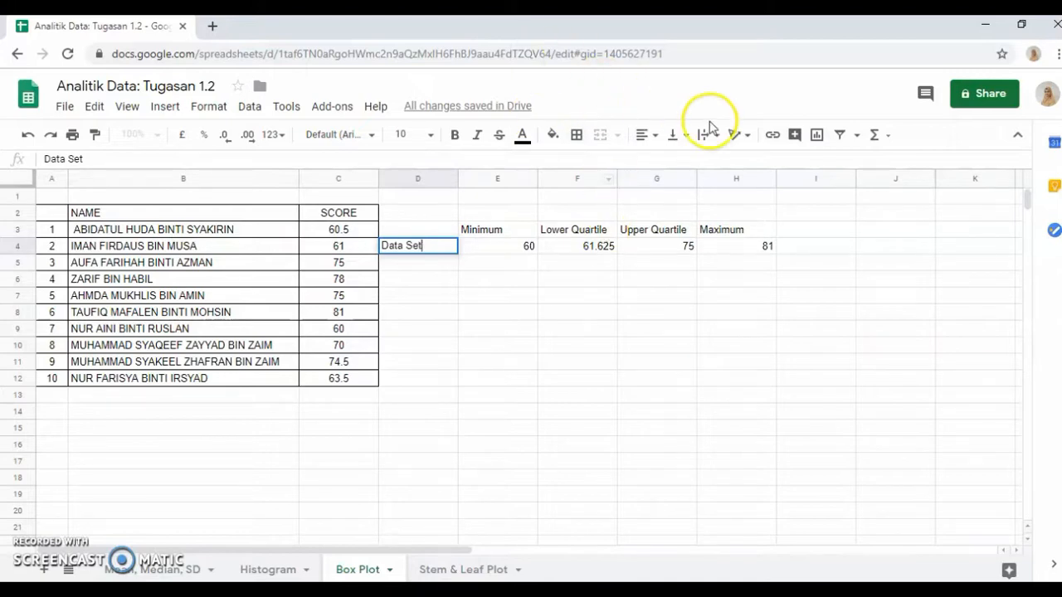
click(533, 278)
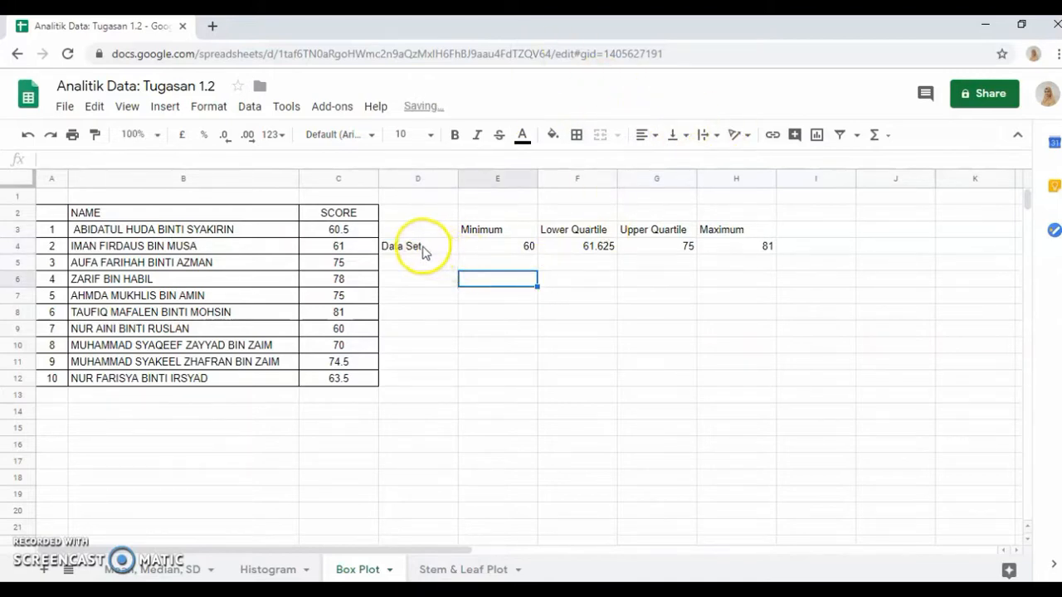
Insert a chart of the statistics in D4:H4 and change its type to a candlestick chart
drag(423, 248, 756, 247)
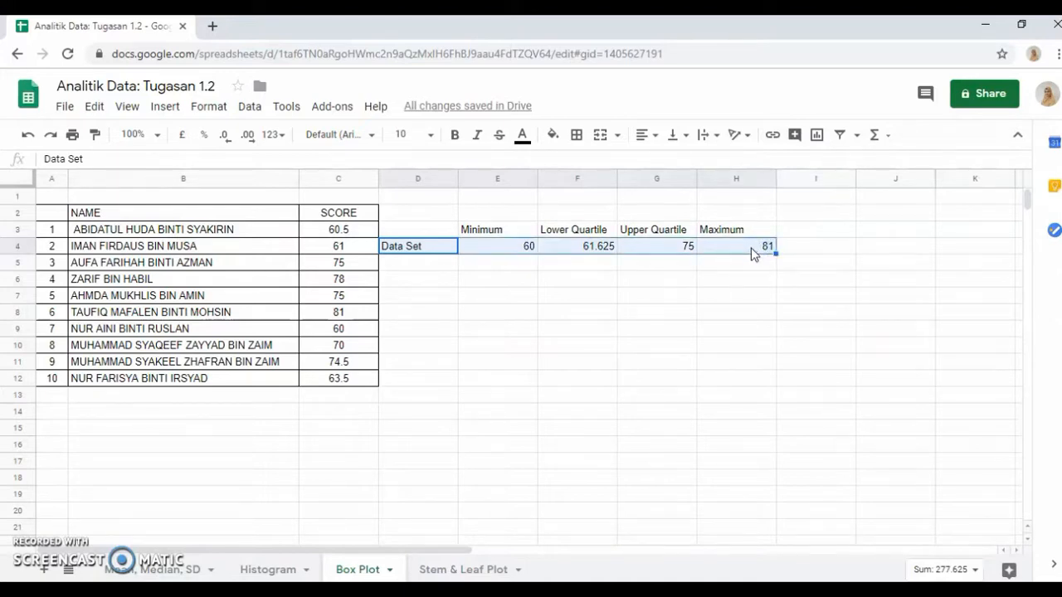
click(171, 112)
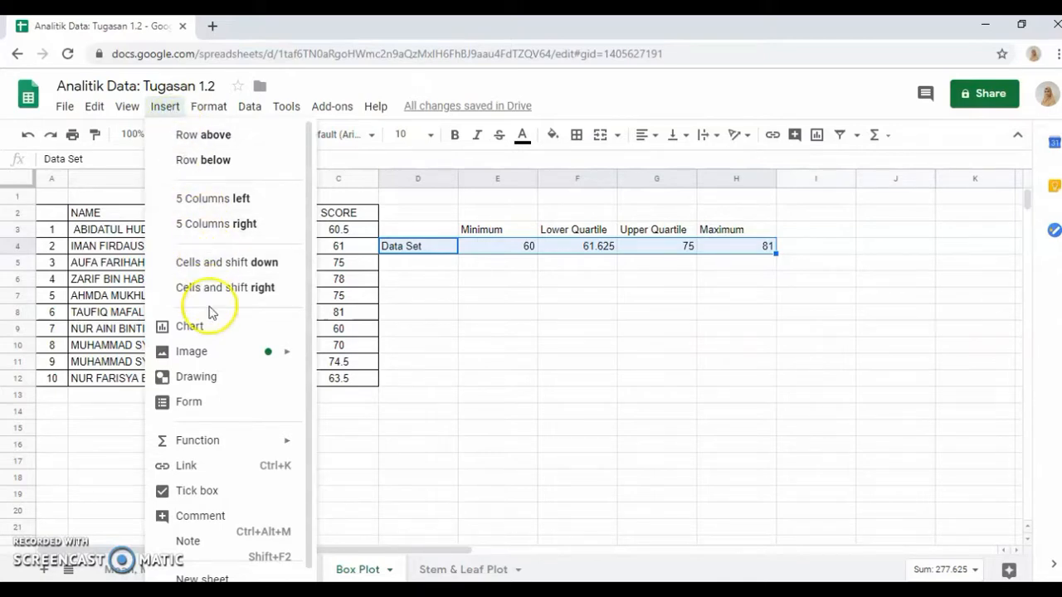
click(214, 326)
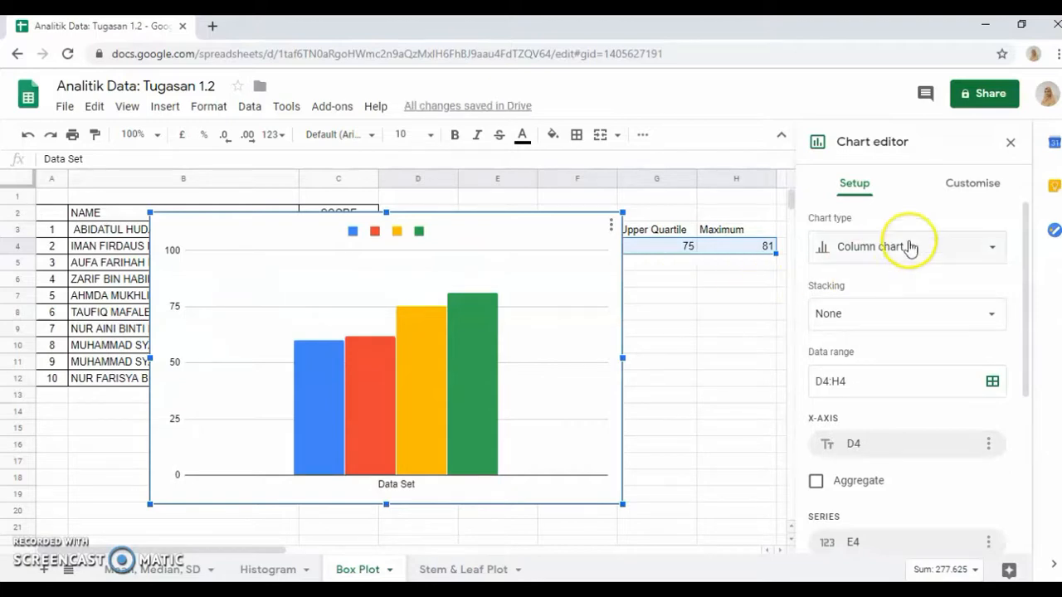
click(1000, 257)
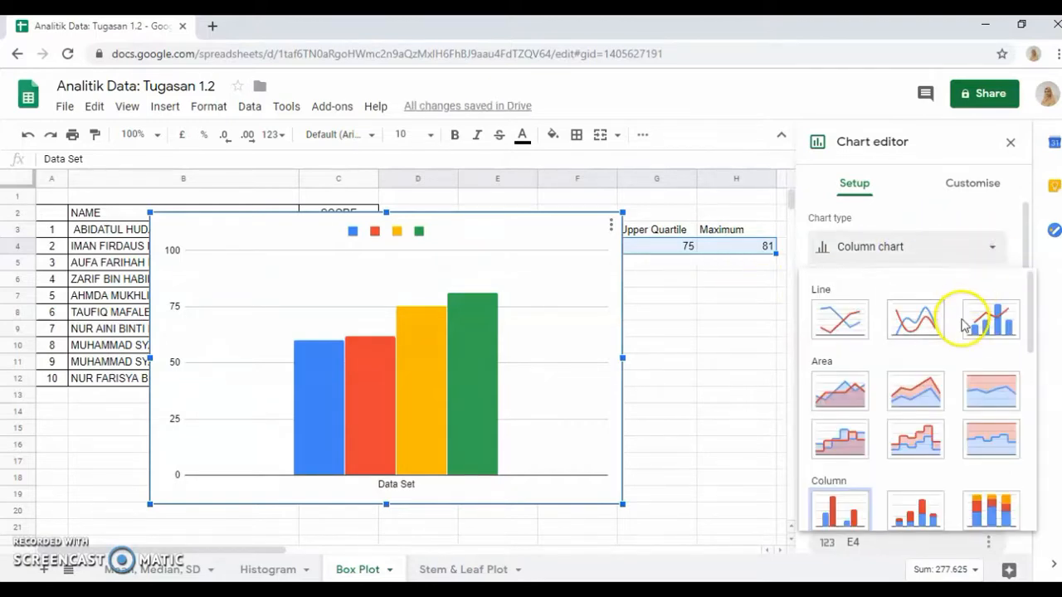
scroll(962, 328, down, 10)
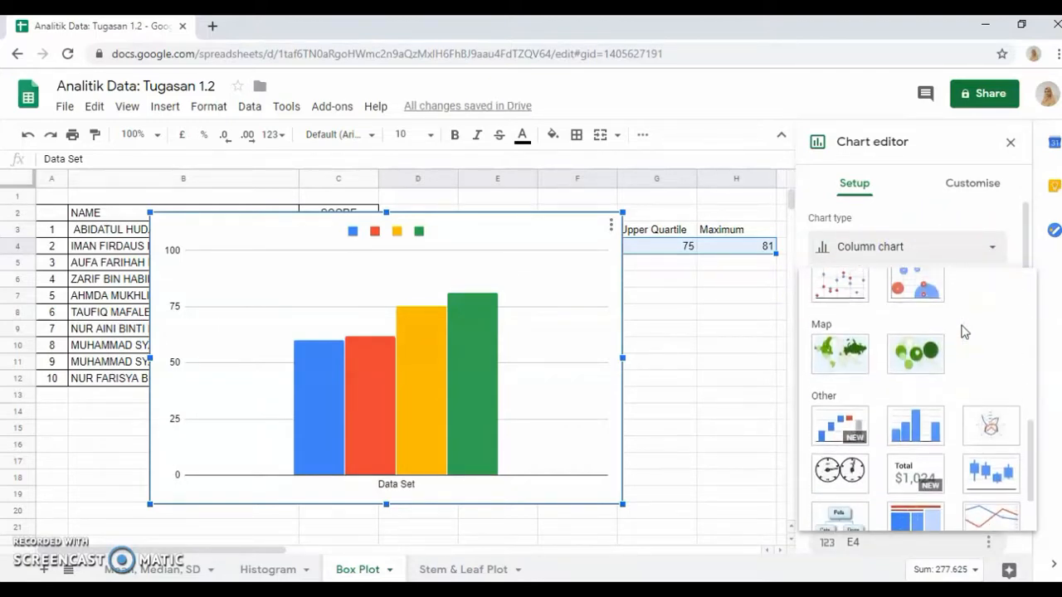
scroll(963, 336, down, 2)
click(990, 402)
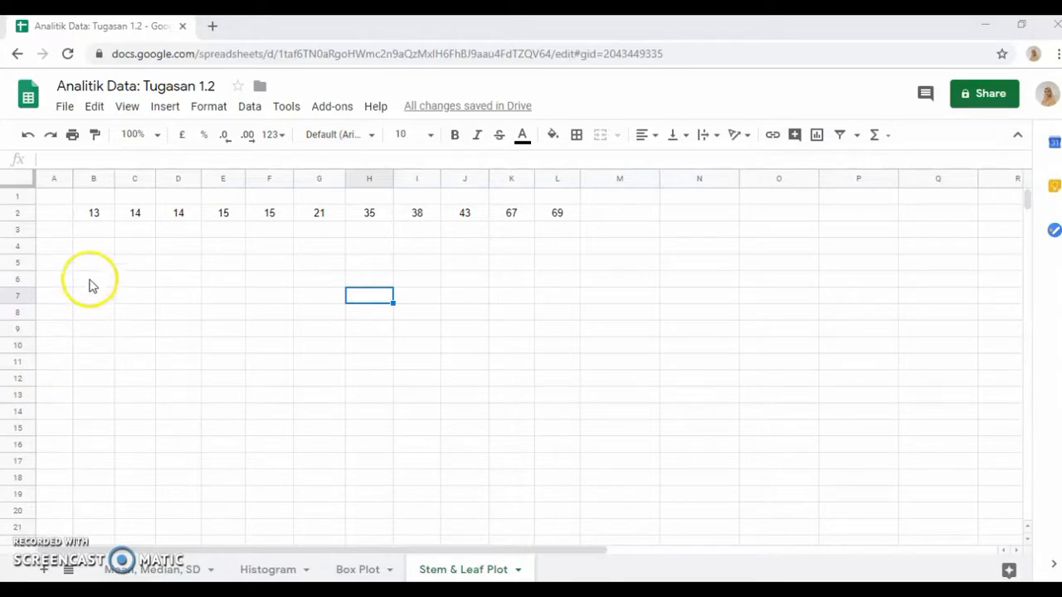
Enter the stems 1 to 6 in cells B4:B9 below the data row on the Stem & Leaf Plot sheet
drag(94, 213, 554, 213)
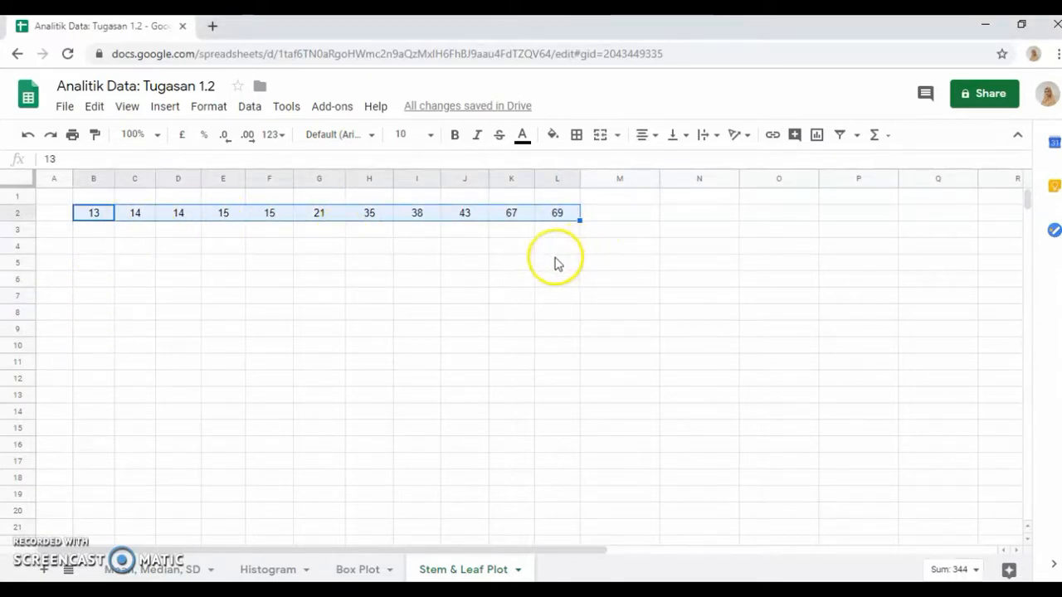
click(106, 249)
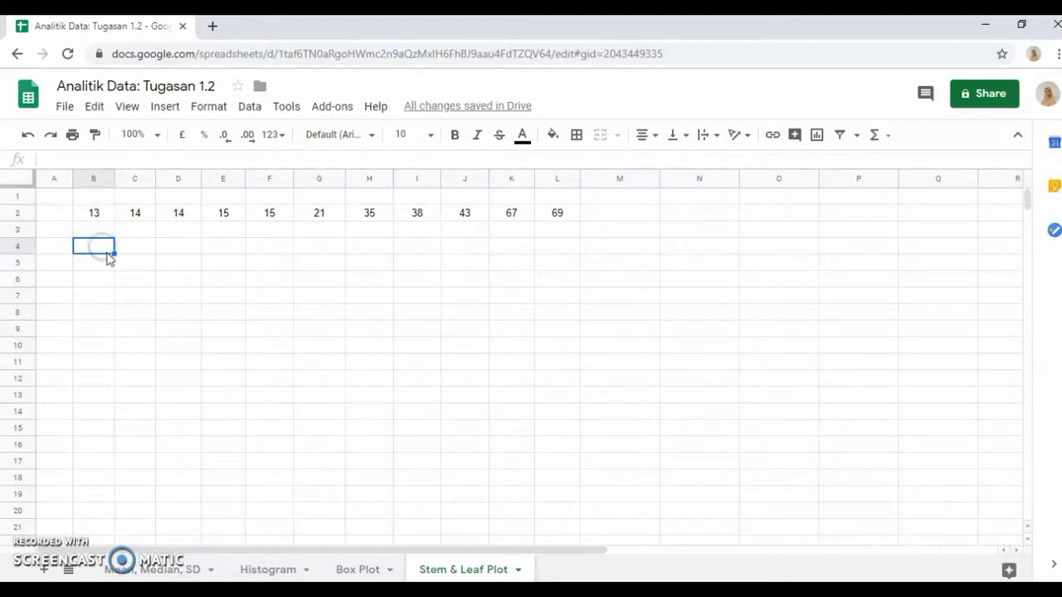
text(1)
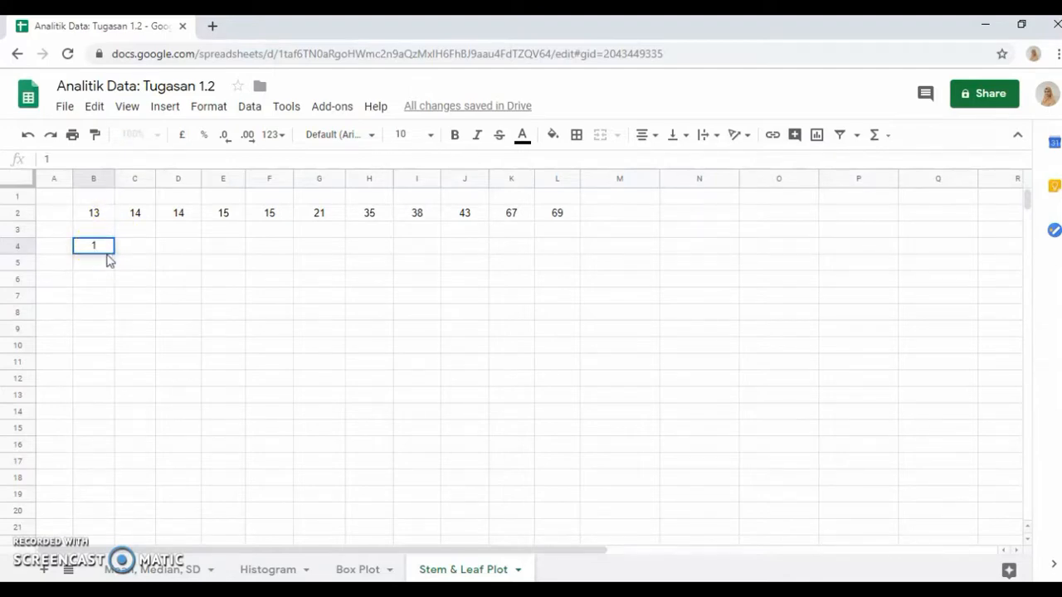
key(Return)
text(2)
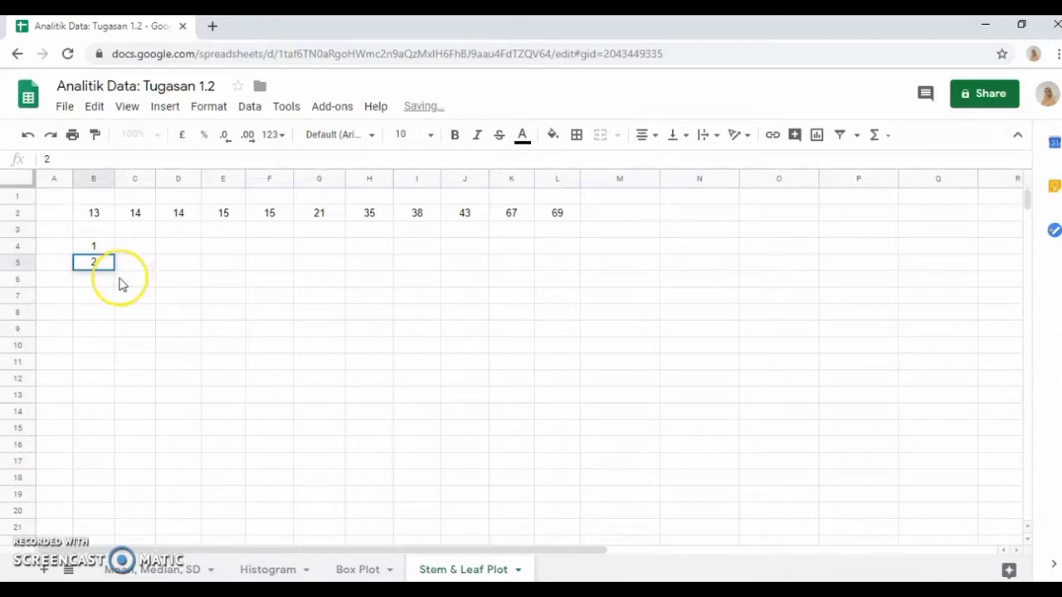
key(Return)
text(3)
key(Return)
text(4)
key(Return)
text(5)
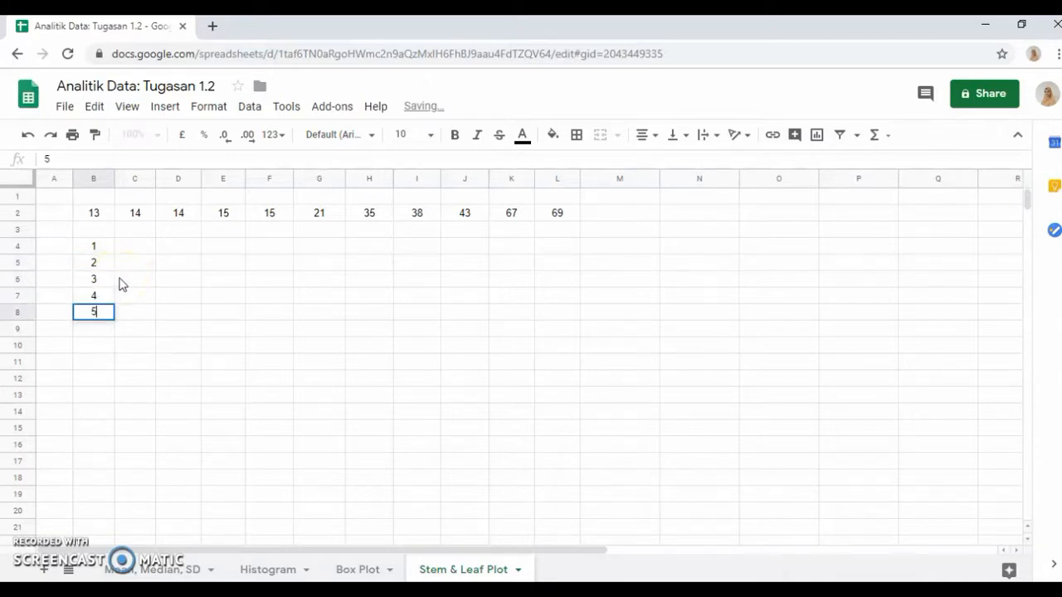
key(Return)
text(6)
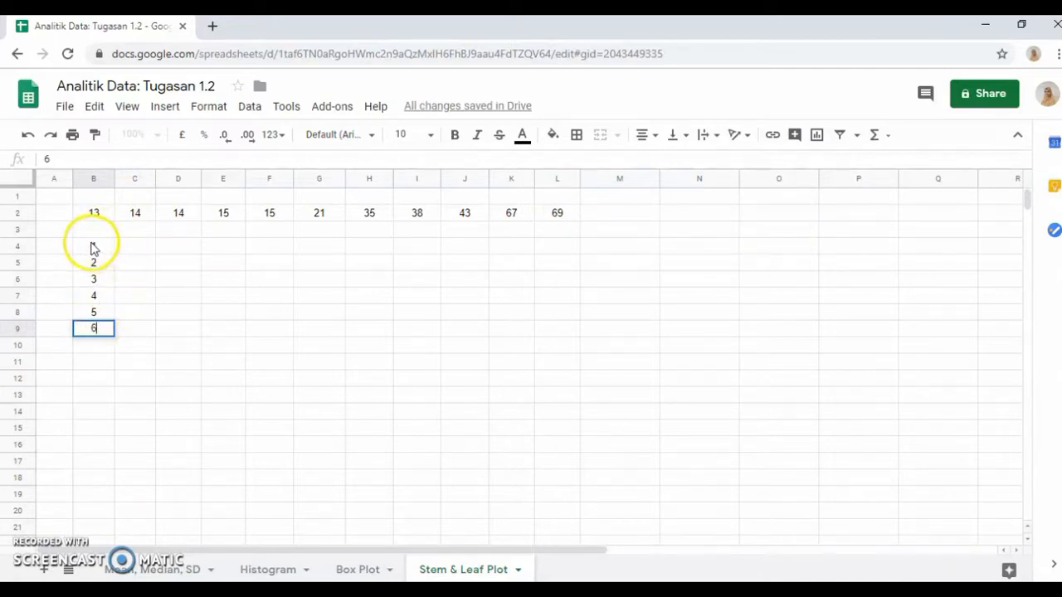
Add a right border to the stem cells B4:B9 to separate the stems from the leaves
drag(92, 246, 100, 330)
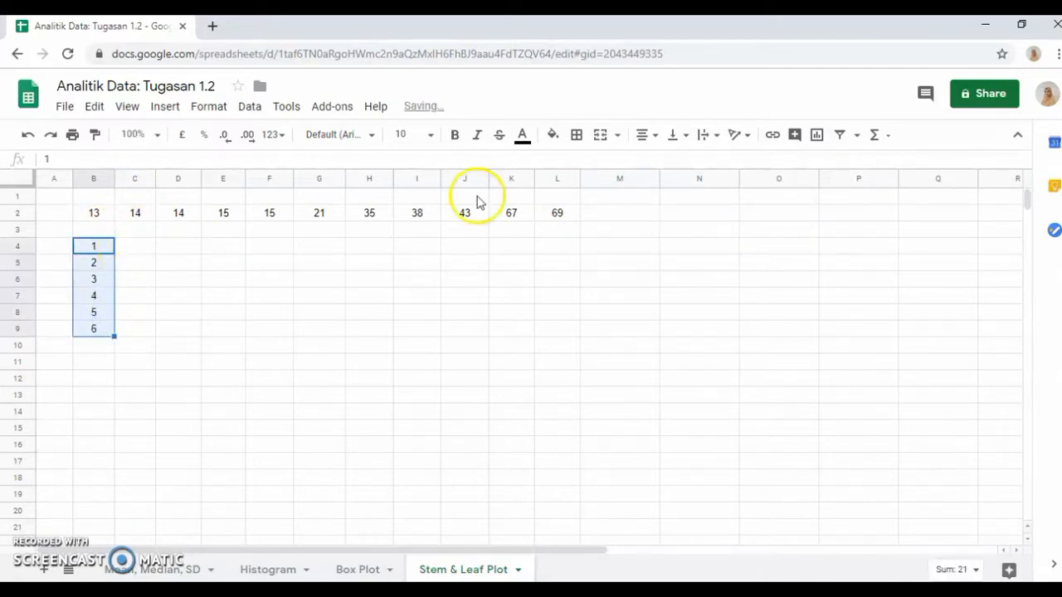
click(581, 138)
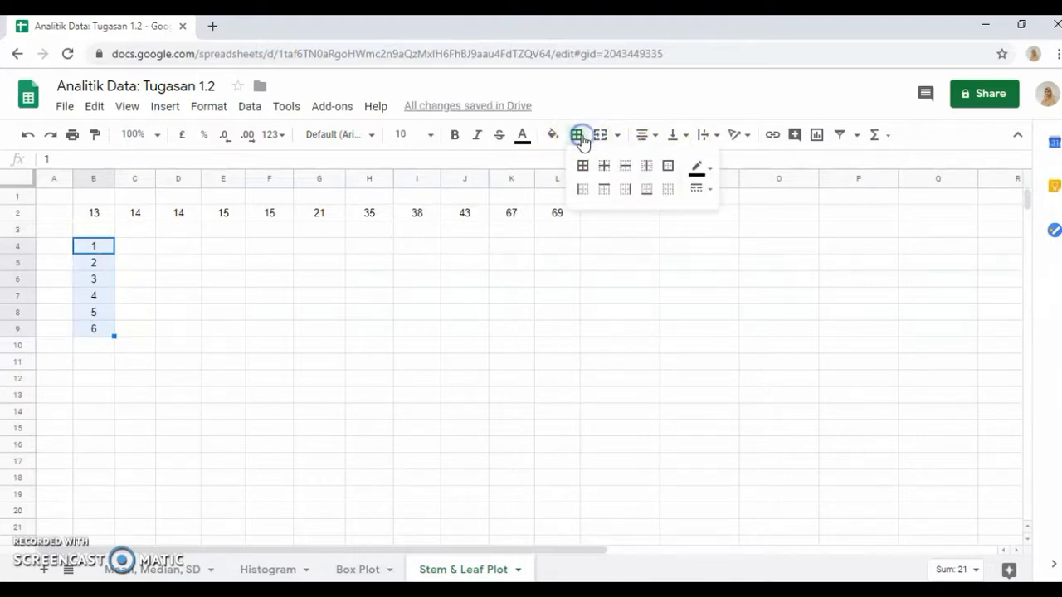
click(626, 190)
click(361, 351)
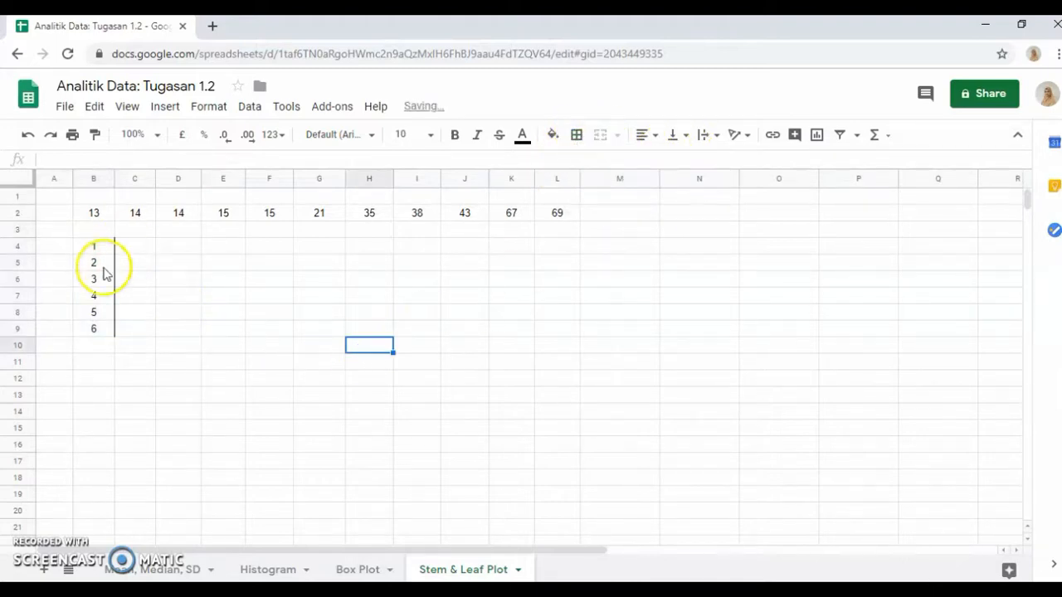
Enter the leaf 3 for the data value 13 in cell C4, beside stem 1
click(141, 245)
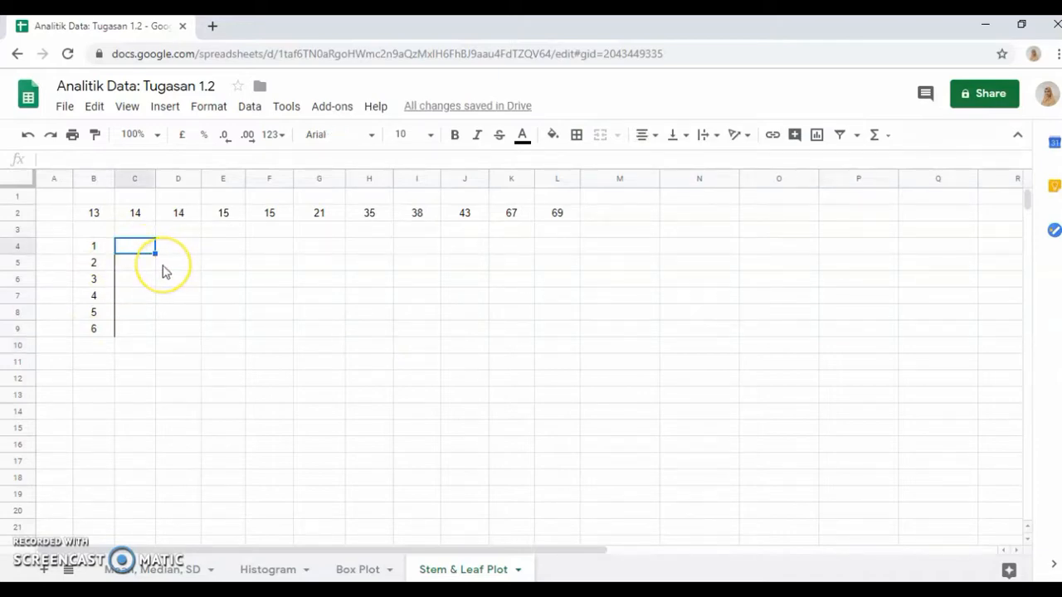
click(96, 217)
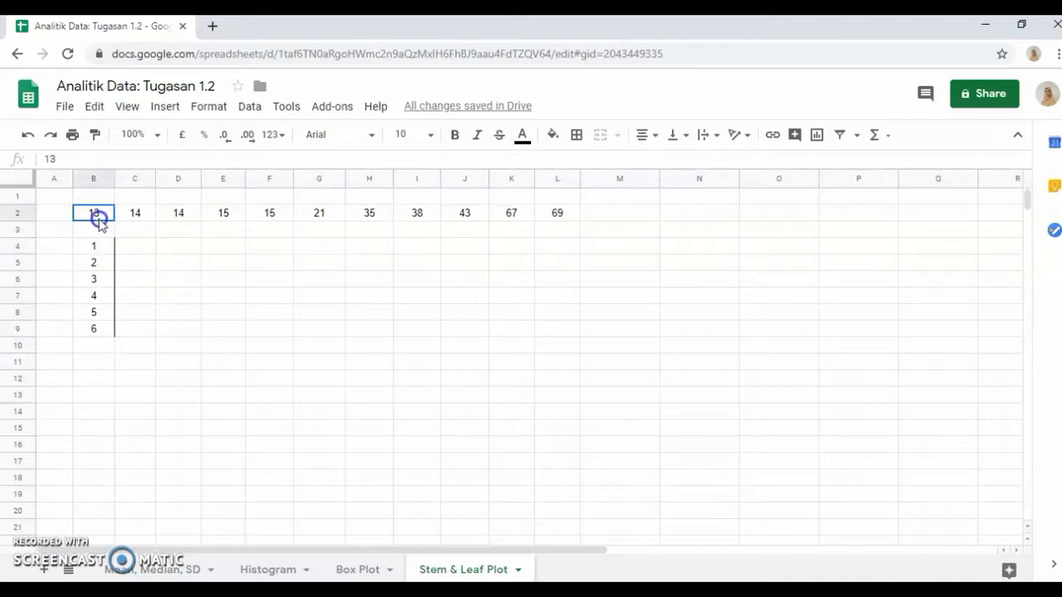
click(103, 248)
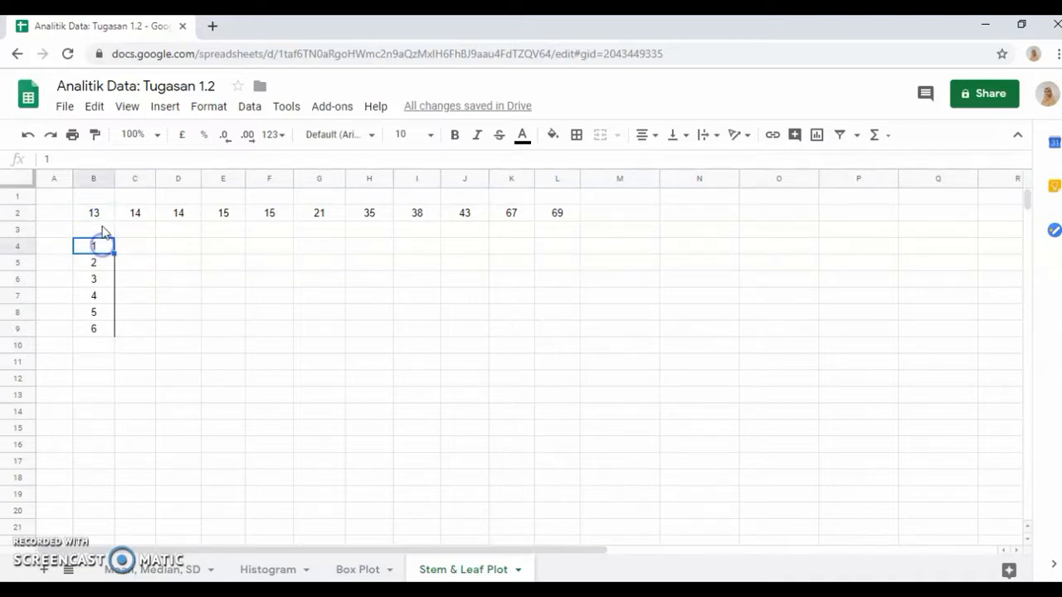
click(94, 213)
click(131, 244)
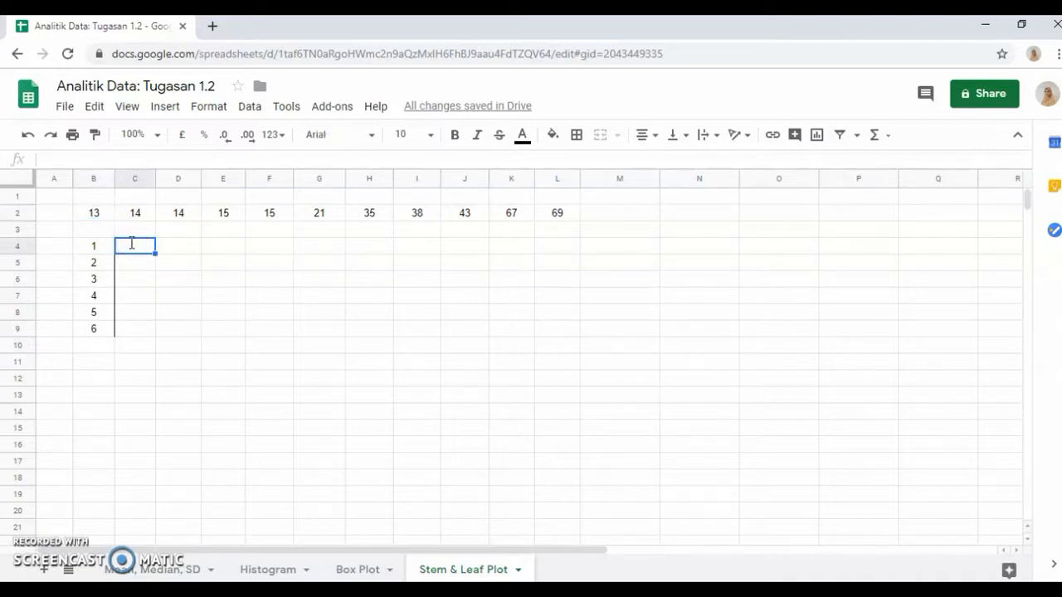
text(3)
Enter the remaining leaves of stem 1 as 4, 4, 5 and 5 in cells D4:G4
click(145, 214)
click(98, 245)
click(178, 236)
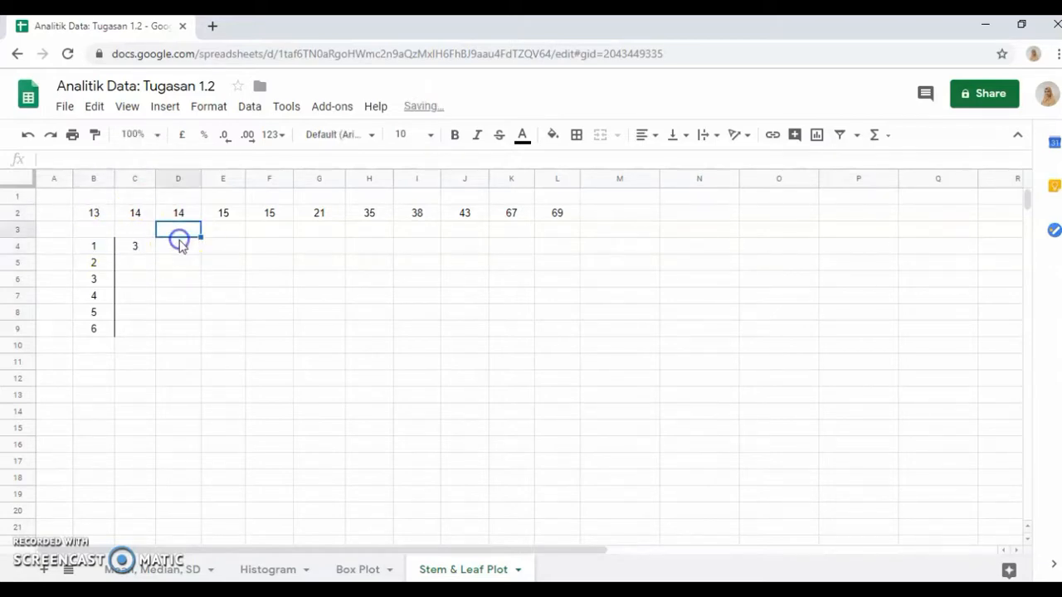
click(182, 247)
text(4)
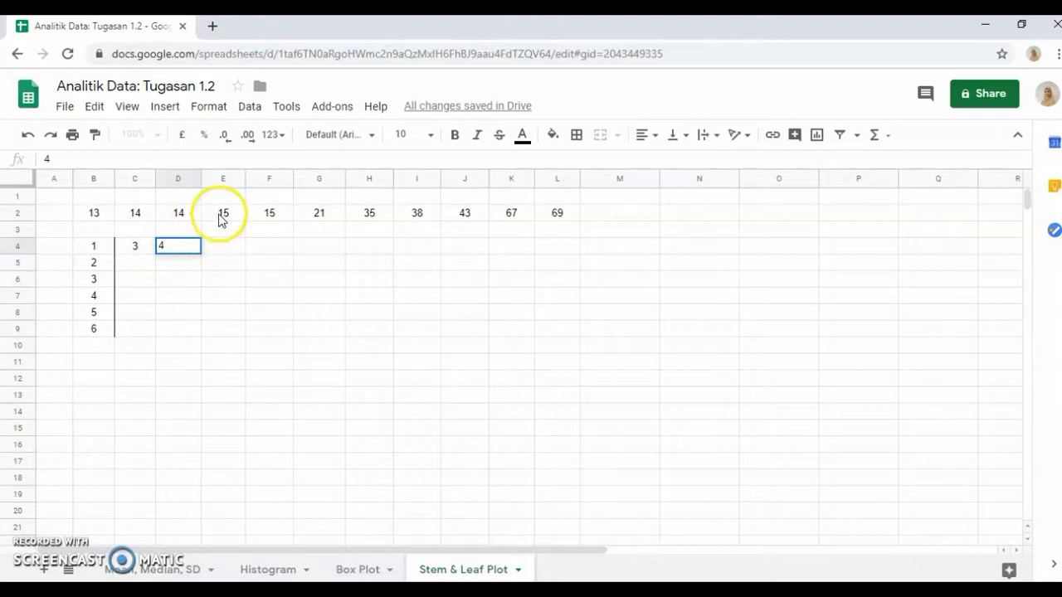
click(231, 251)
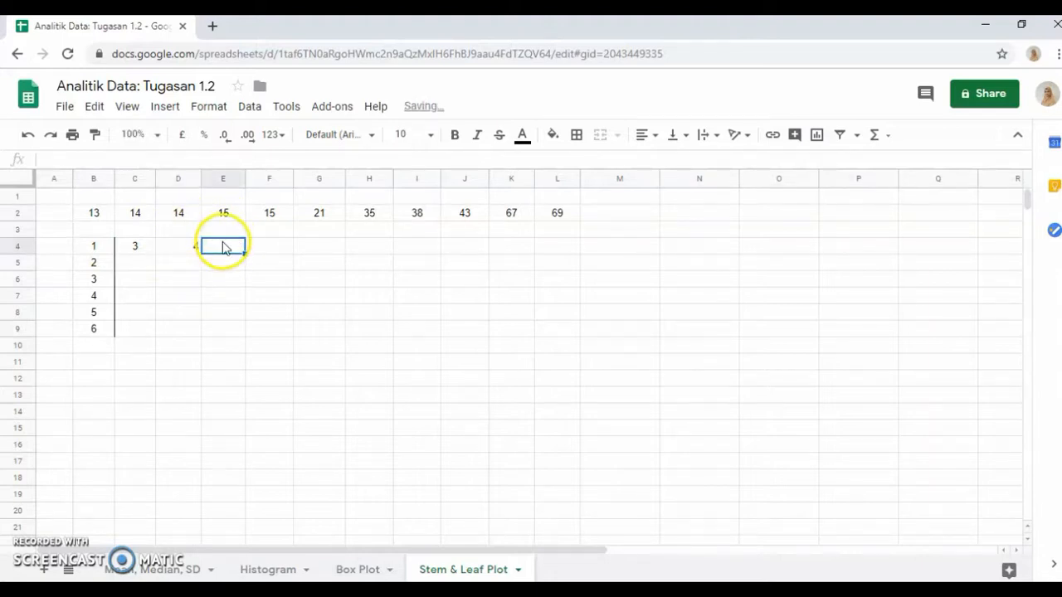
text(4)
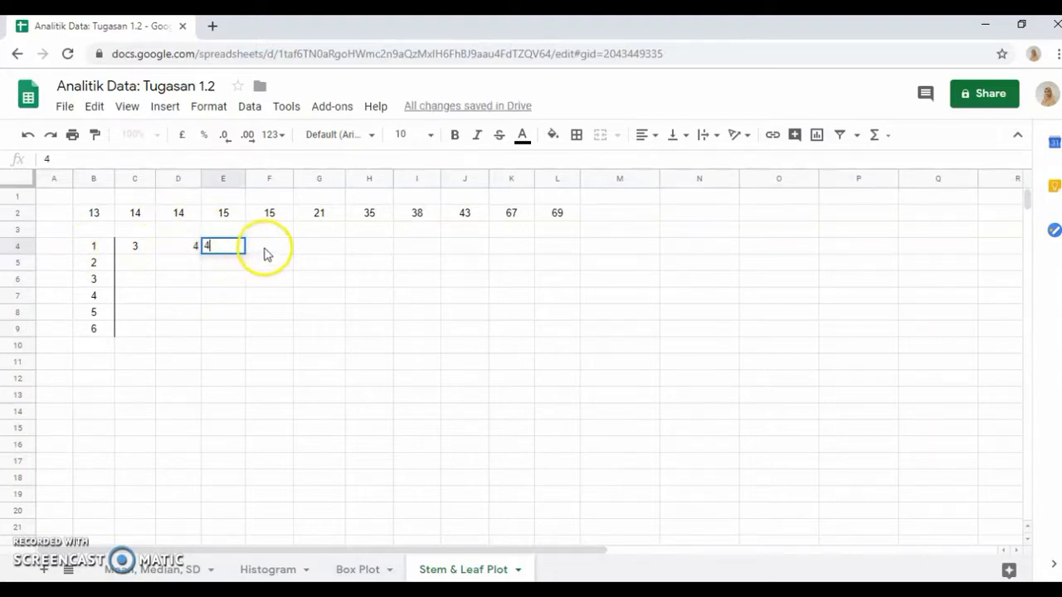
click(268, 245)
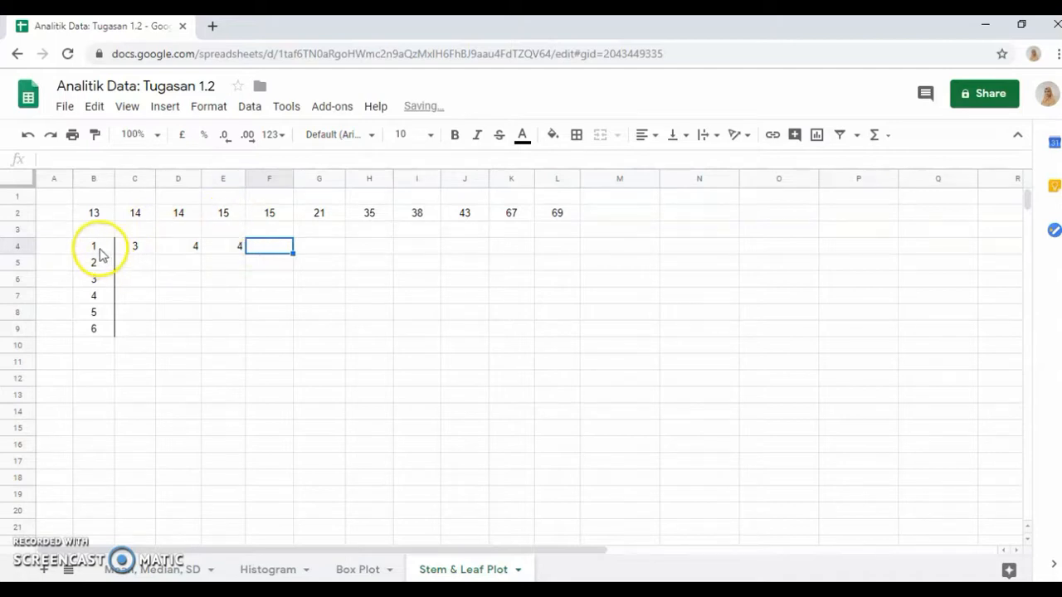
text(5)
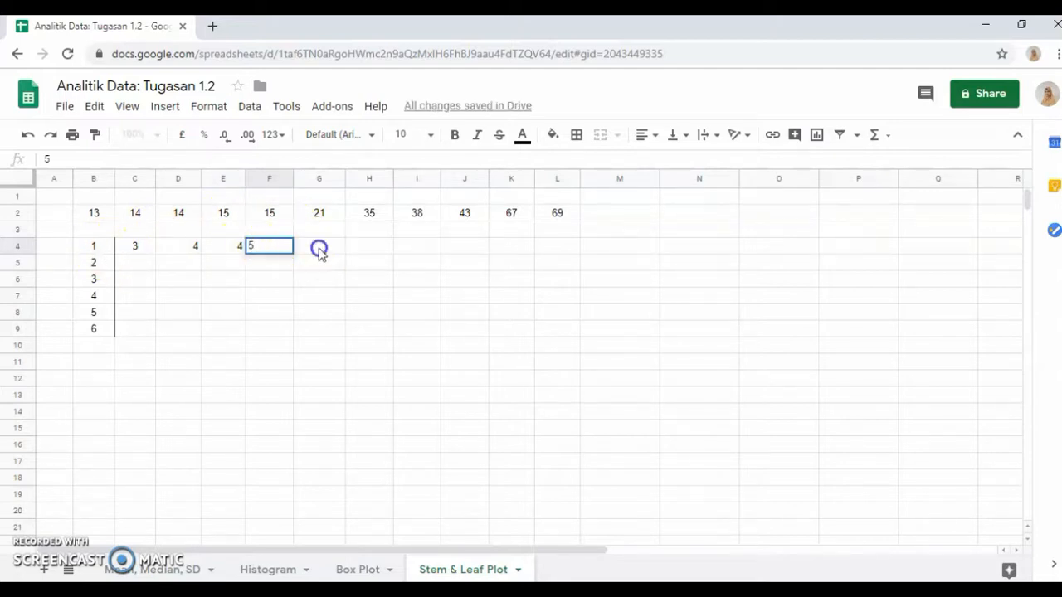
click(319, 249)
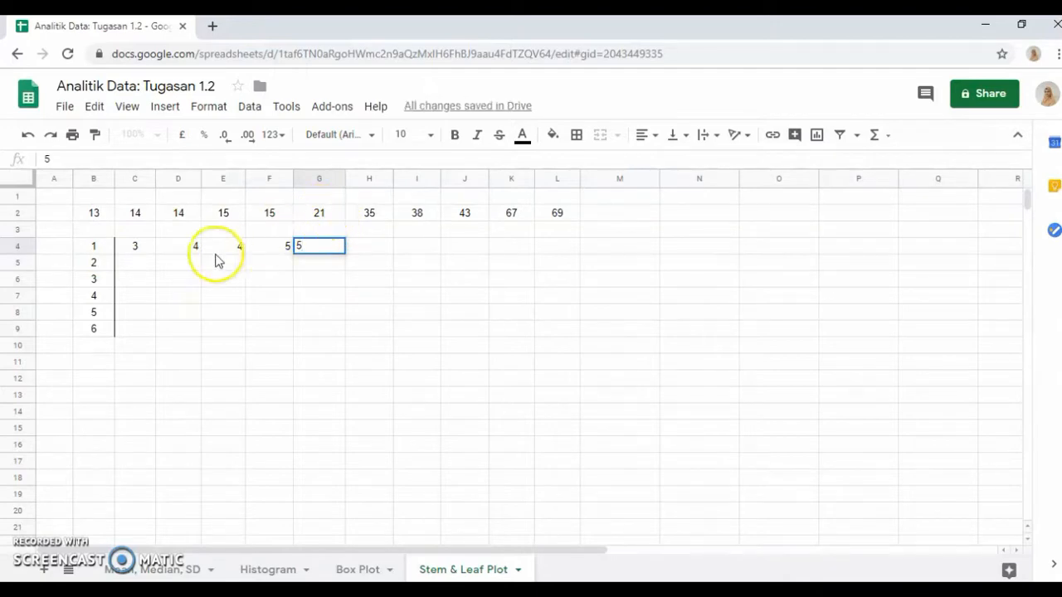
text(5)
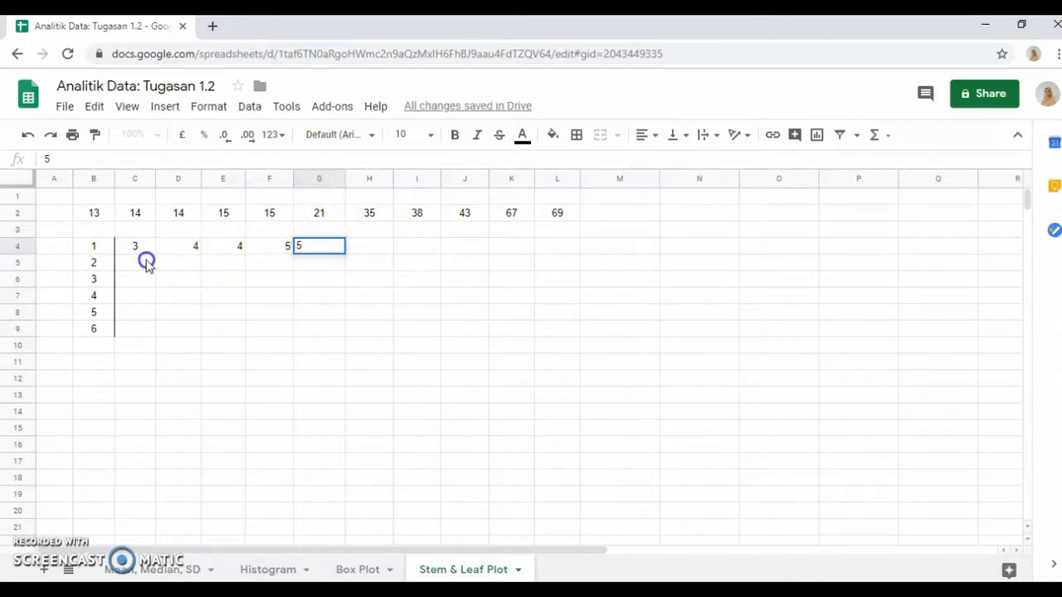
Enter the leaf 1 for stem 2 in C5 and the leaves 5 and 8 for stem 3 in C6:D6
click(148, 263)
text(1)
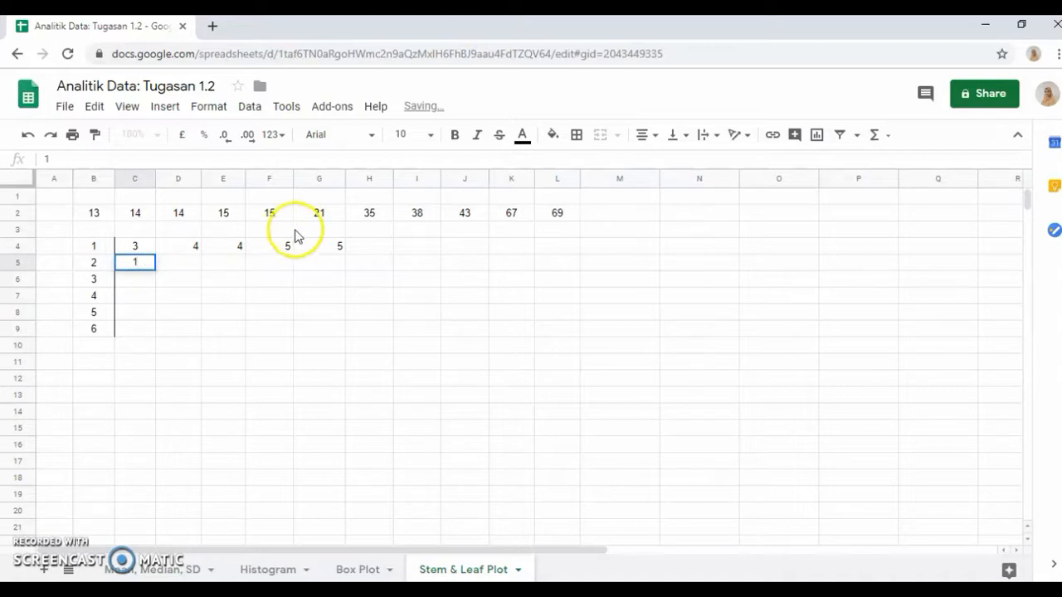
click(382, 216)
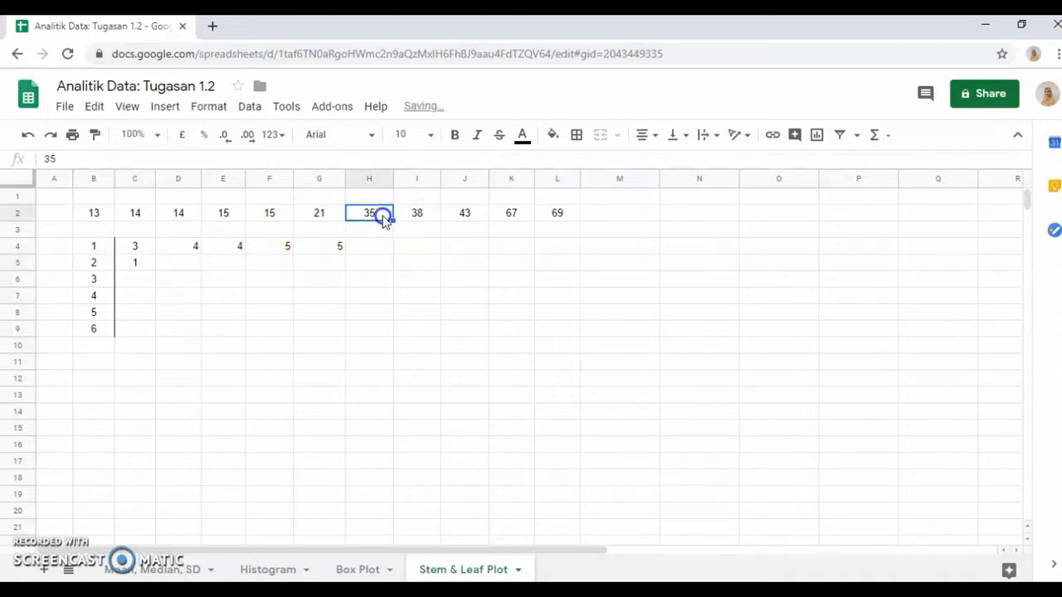
click(145, 280)
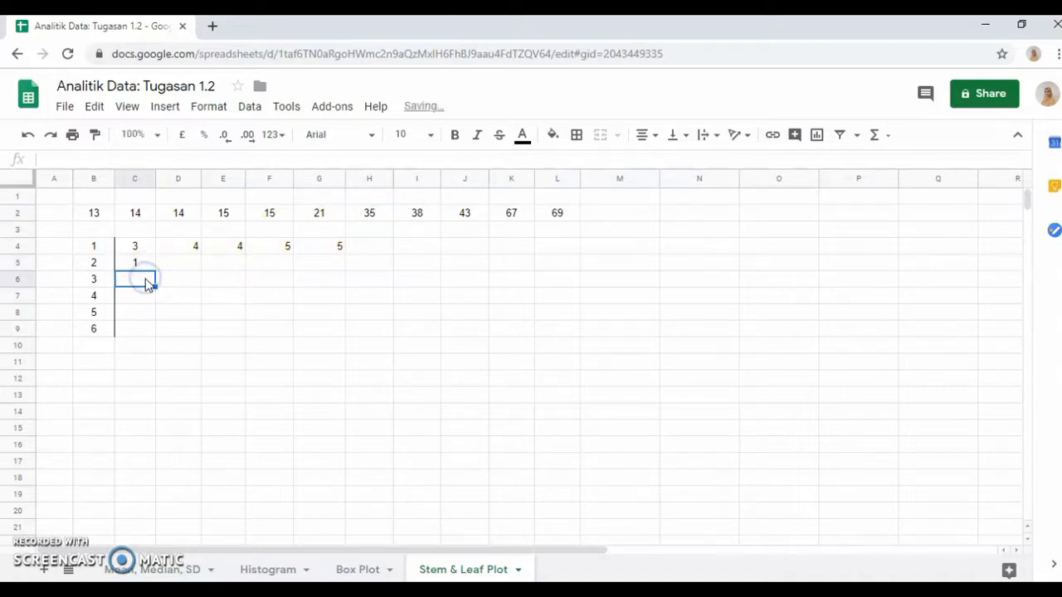
text(5)
click(173, 285)
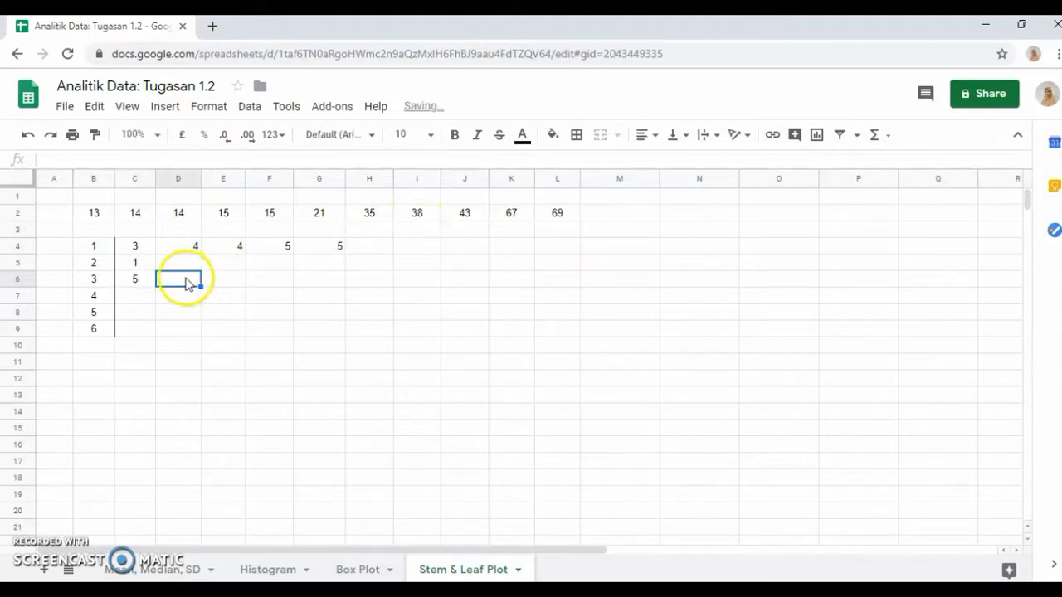
Enter the leaf 3 for the data value 43 in cell C7, beside stem 4
click(142, 302)
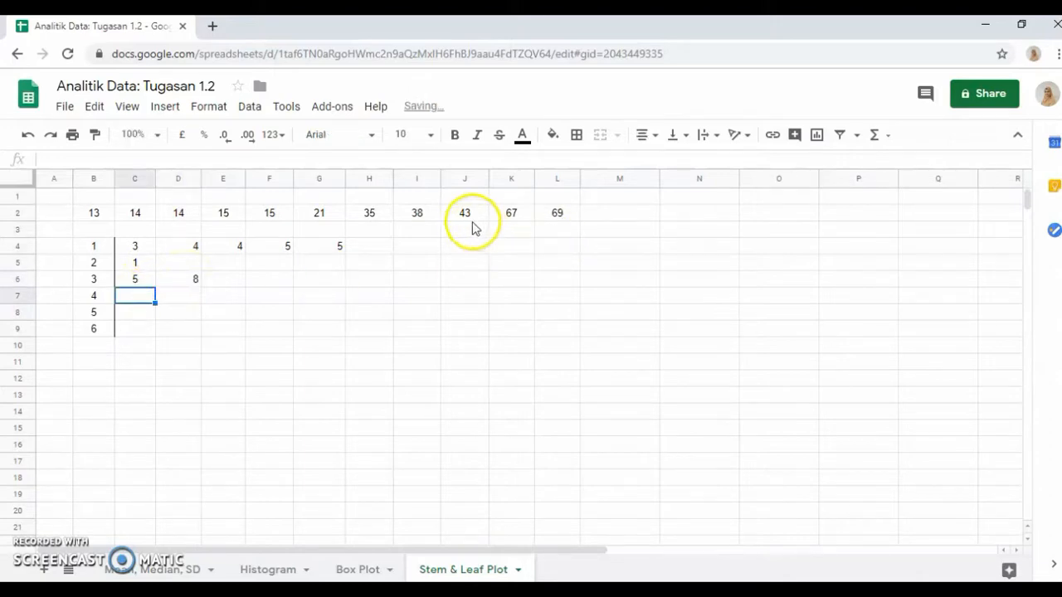
click(467, 217)
click(104, 296)
click(144, 296)
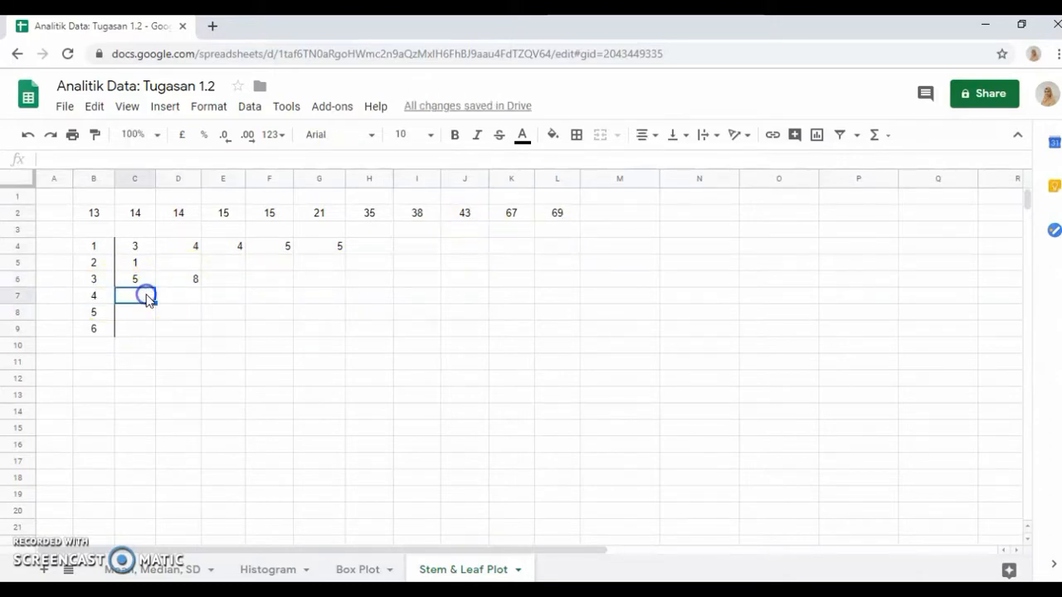
text(3)
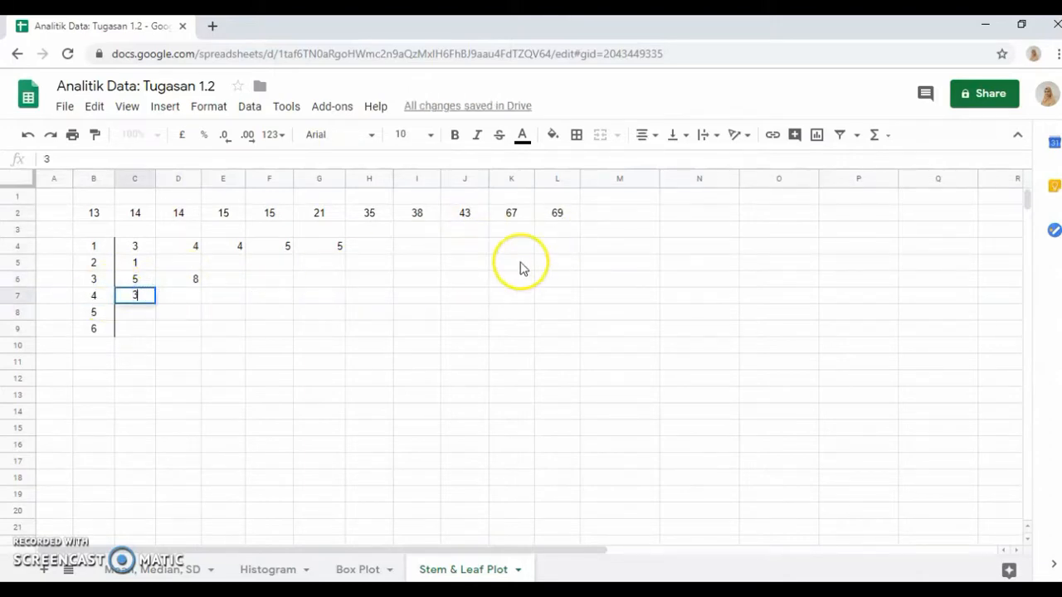
Enter the leaves 7 and 9 for the data values 67 and 69 in cells C9:D9, leaving stem 5 empty
click(511, 216)
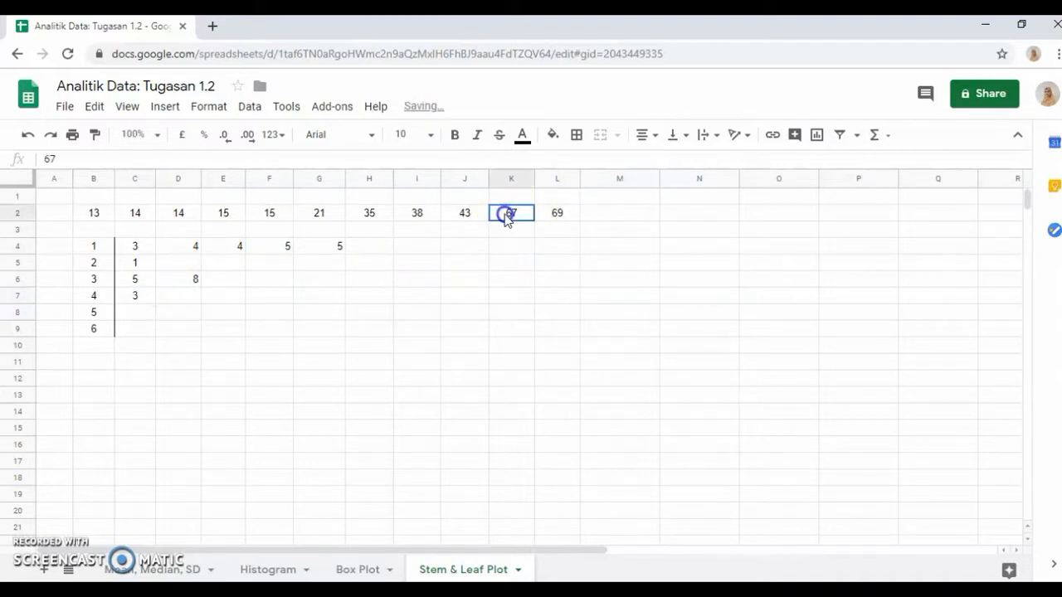
click(135, 327)
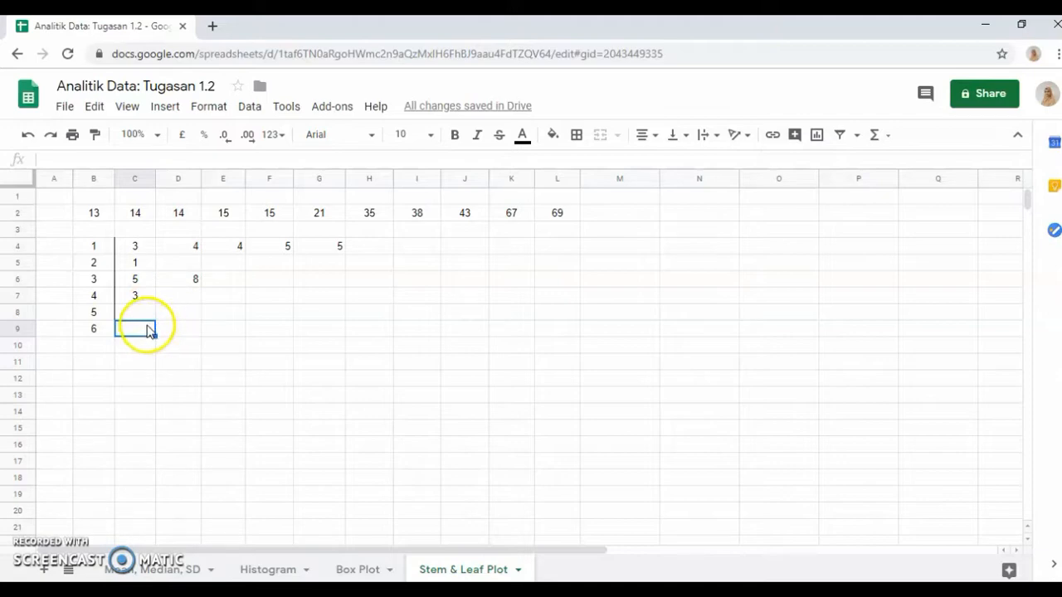
click(161, 330)
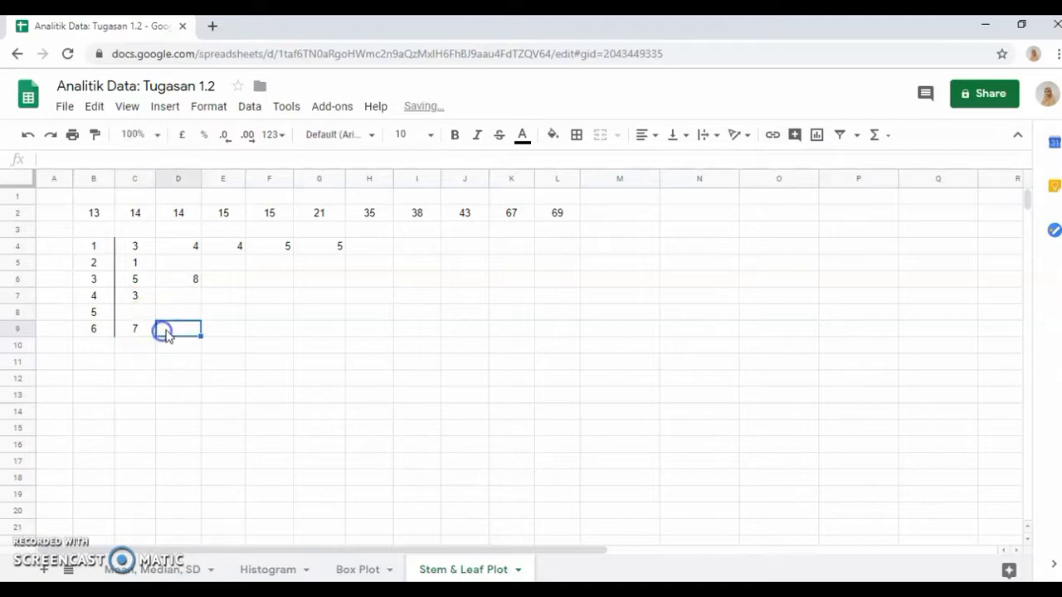
click(539, 216)
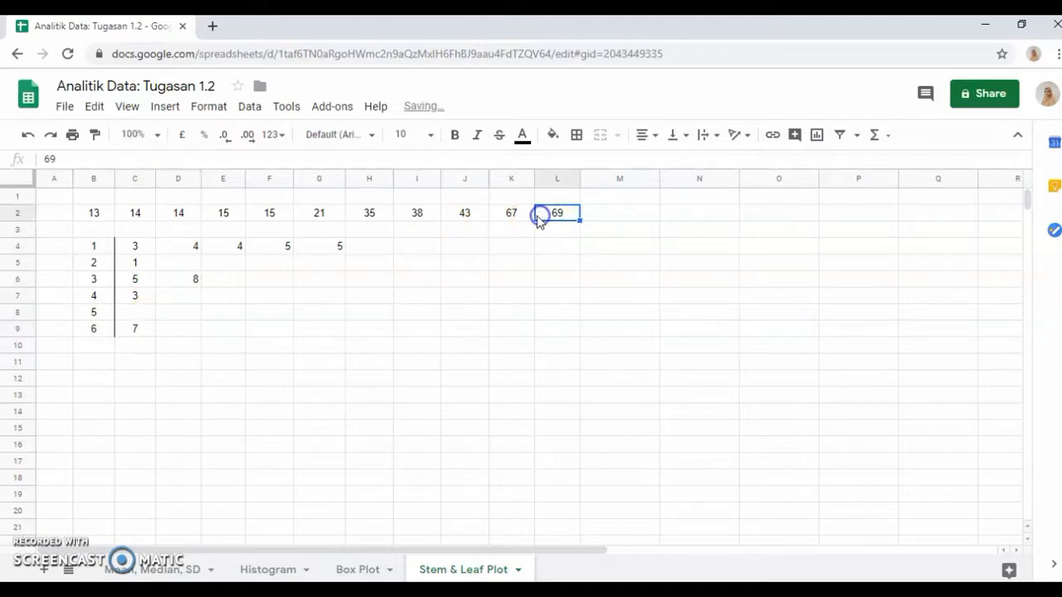
click(175, 329)
text(9)
click(296, 374)
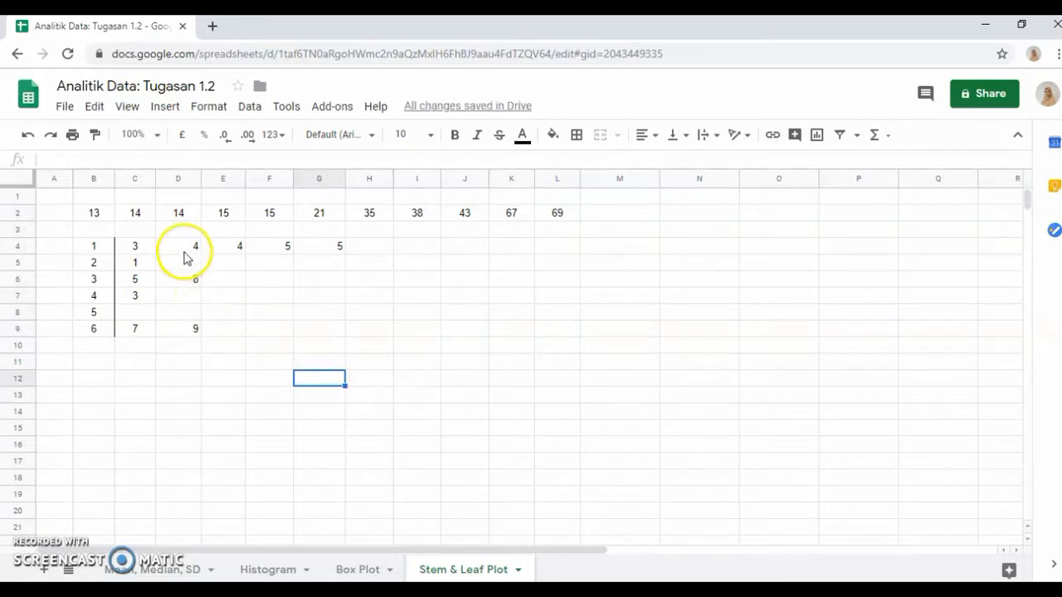
Center the leaf values in the range D4:G9 horizontally
drag(194, 247, 320, 332)
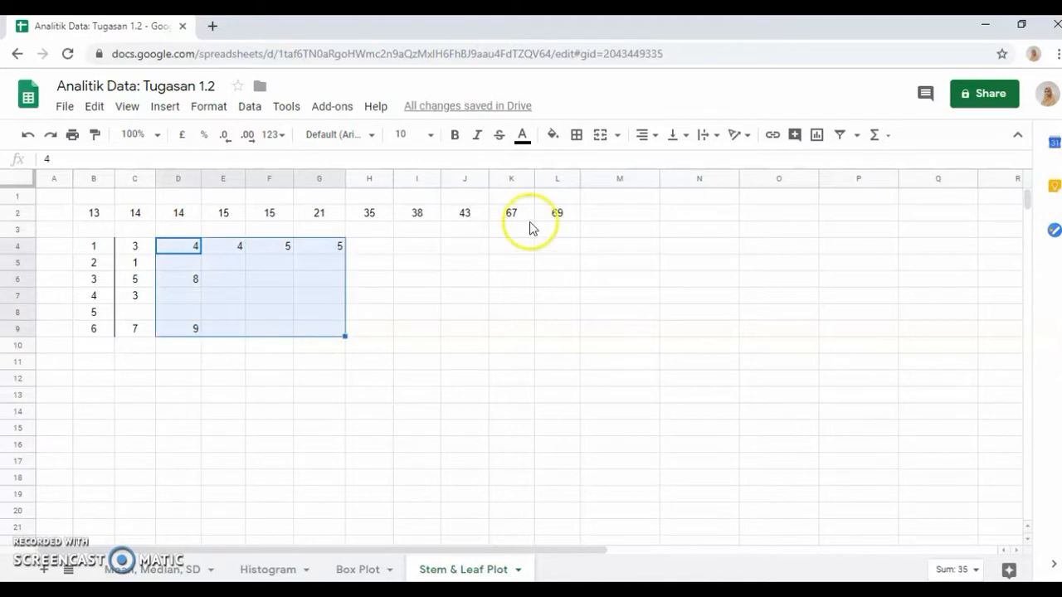
click(644, 135)
click(663, 161)
click(469, 329)
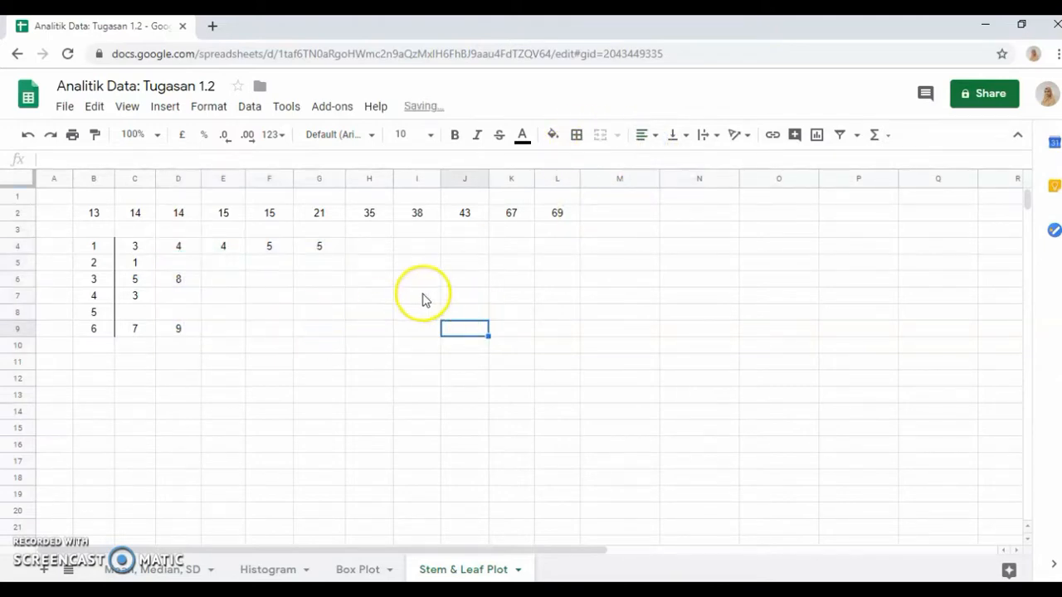
Add a key for the plot in row 7 with KEY: in I7, 5 in J7, 8 in K7 and :58 YEARS in M7
click(419, 299)
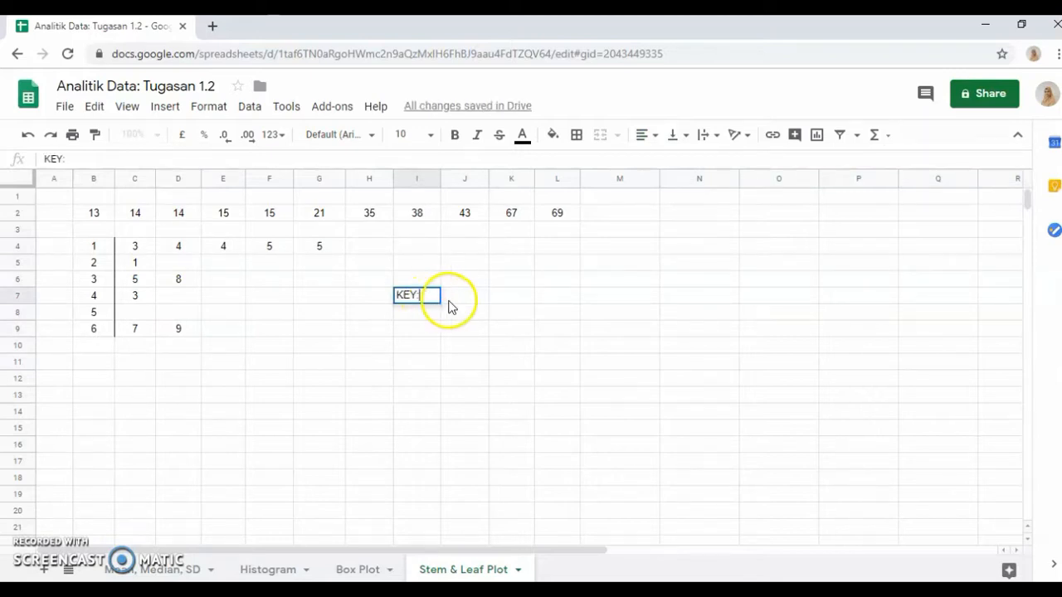
key(Tab)
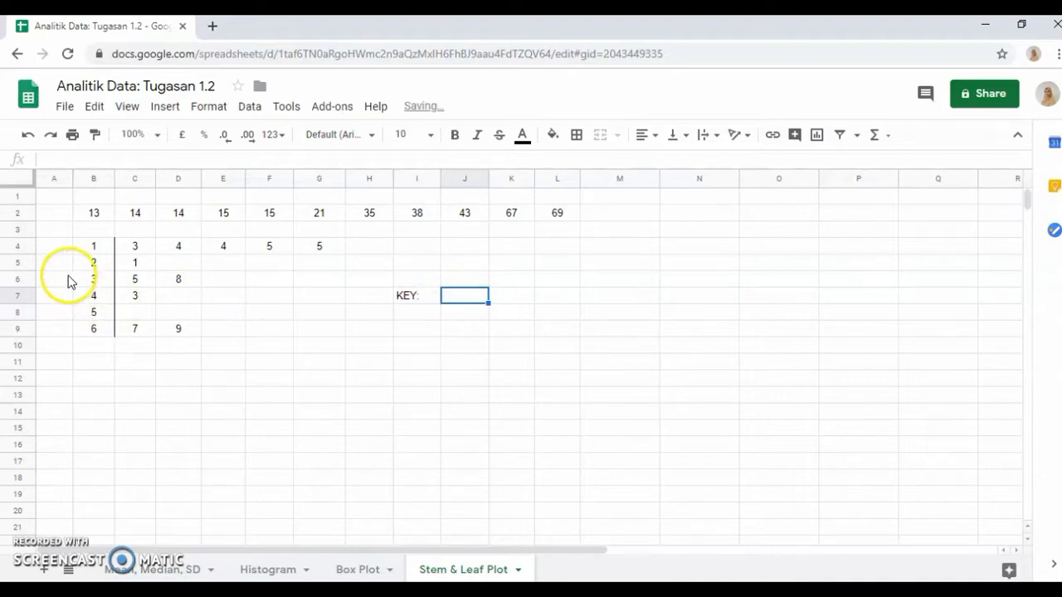
drag(66, 280, 189, 283)
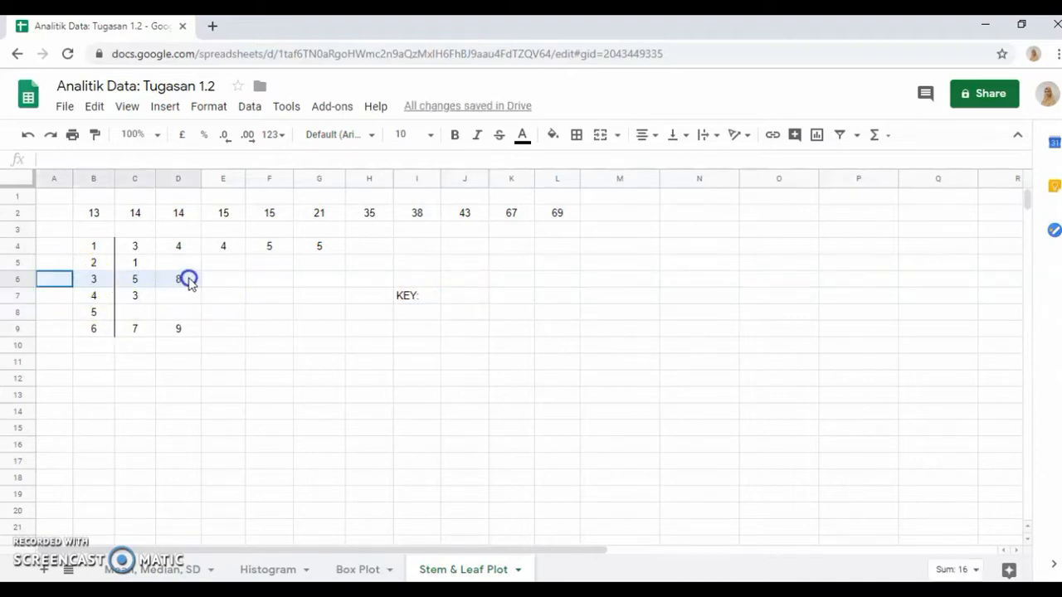
click(251, 327)
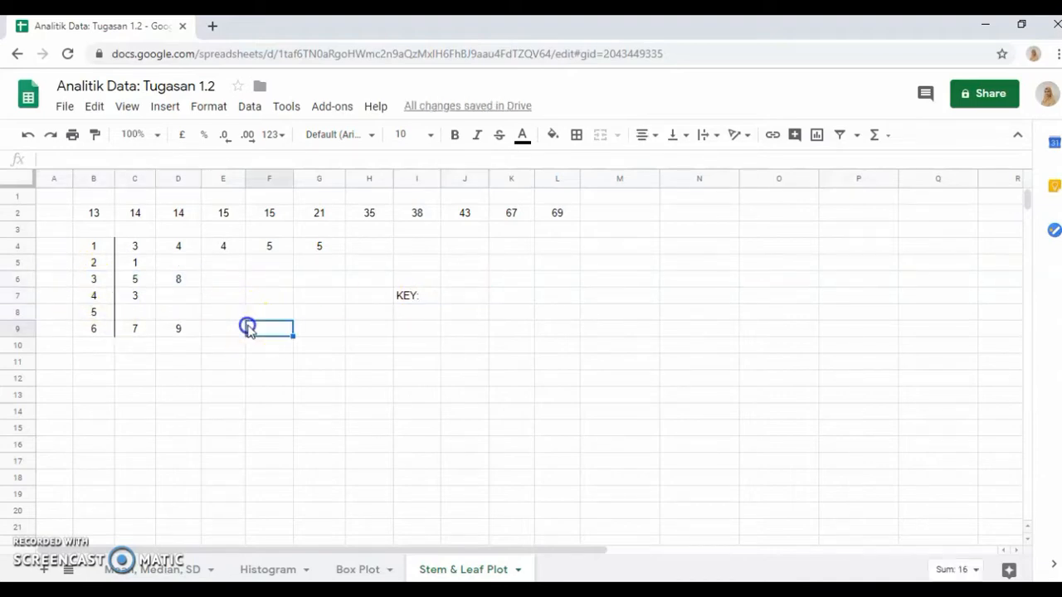
click(454, 297)
click(463, 302)
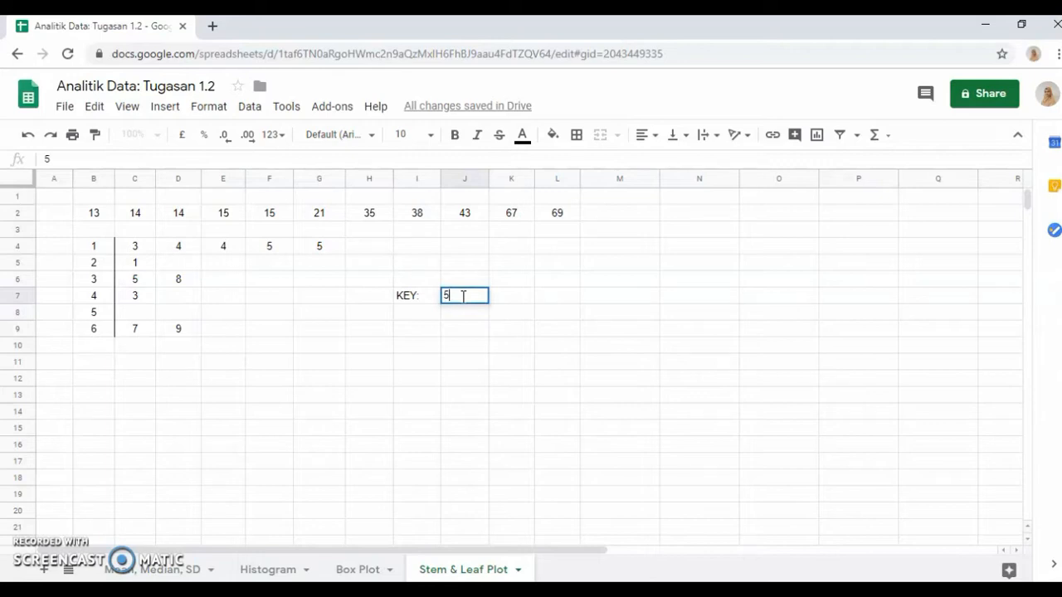
text(5)
key(Tab)
key(Tab)
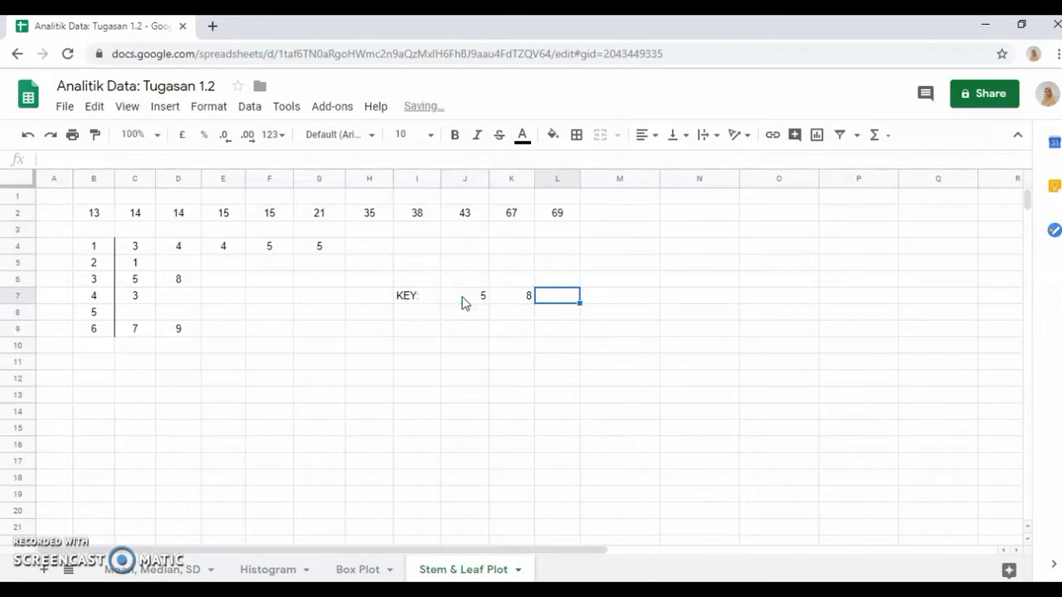
click(644, 298)
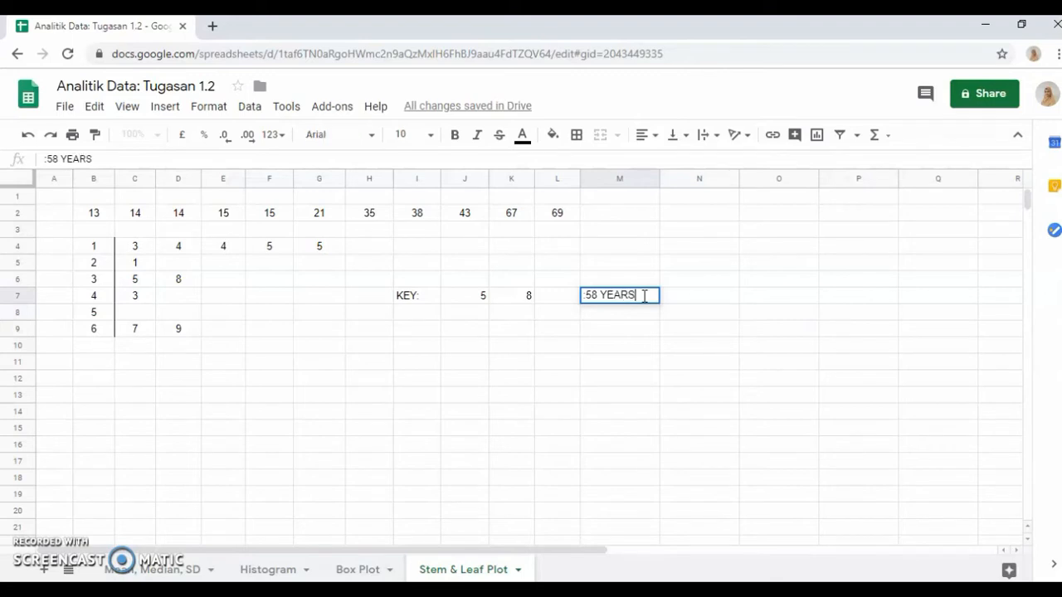
click(597, 363)
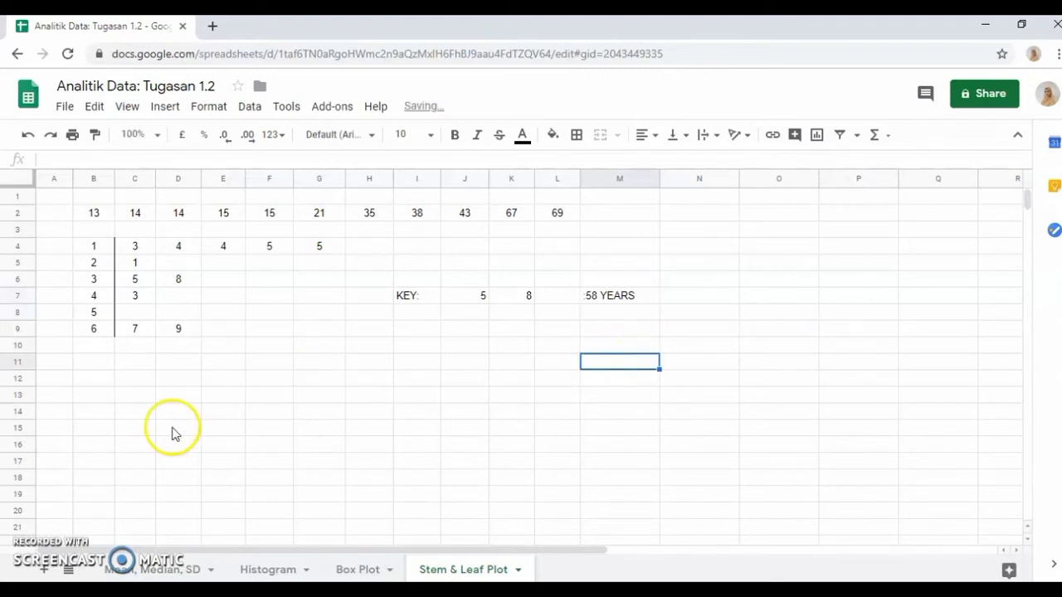